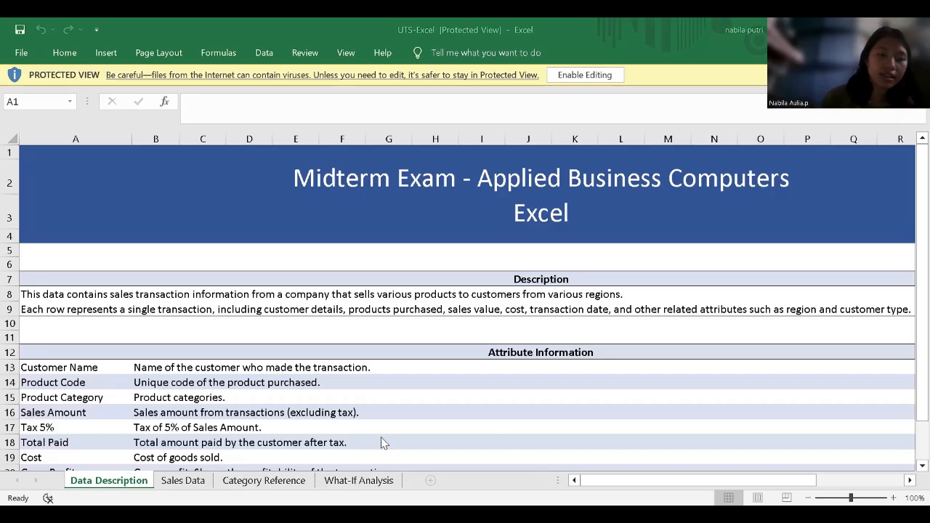
Step: Look through the What-If Analysis sheet, the attribute descriptions on Data Description, and all columns of the Sales Data sheet
click(346, 483)
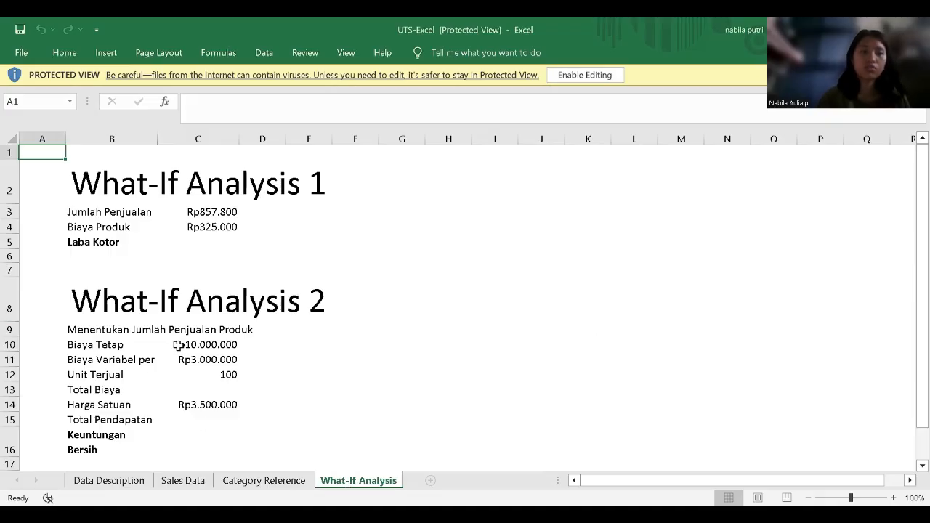
key(ctrl+Page_Up)
key(ctrl+Page_Up)
key(ctrl+Page_Up)
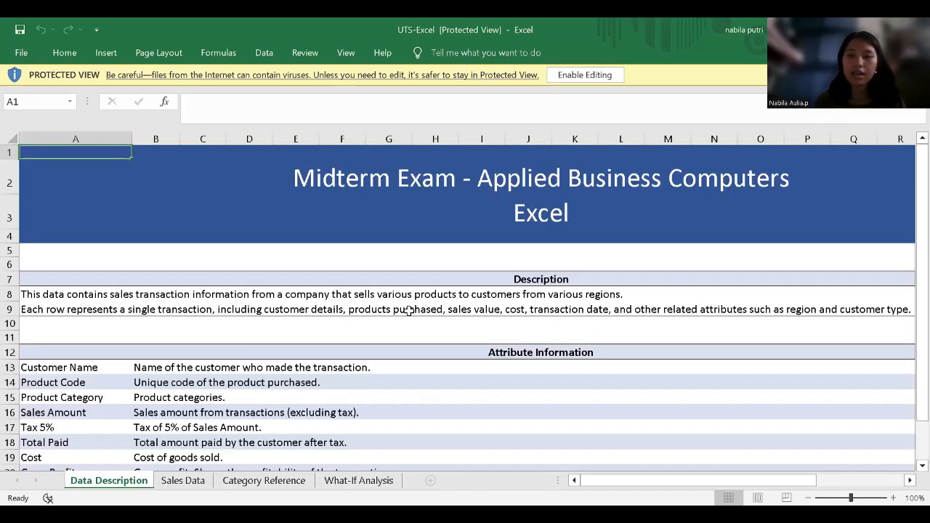
click(186, 485)
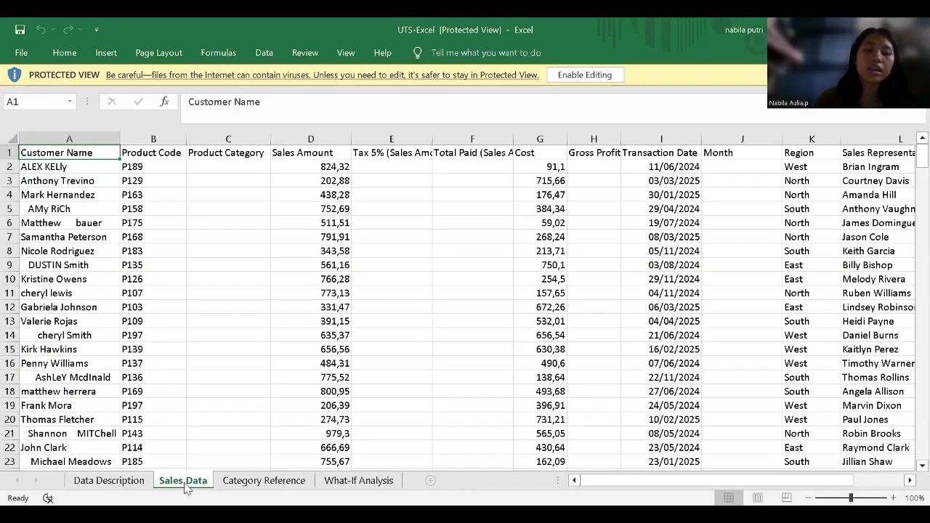
click(84, 483)
scroll(143, 385, down, 1)
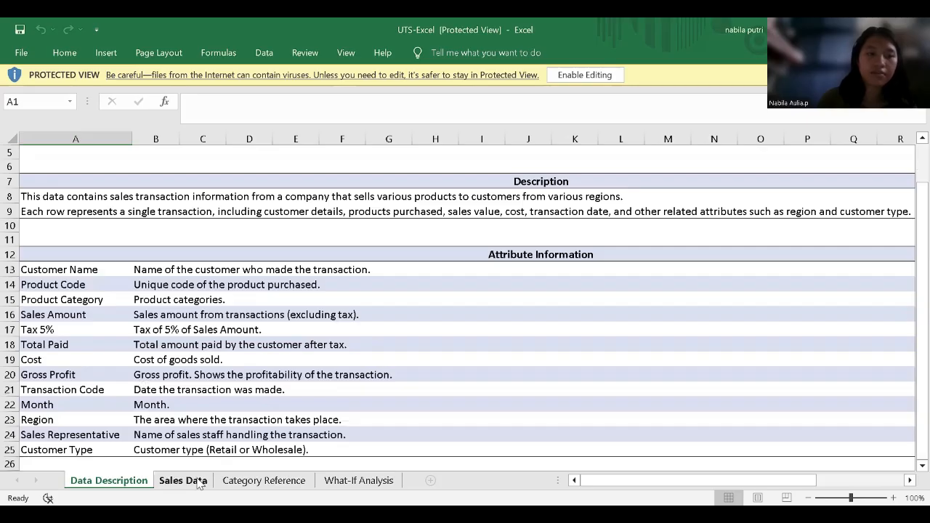
click(187, 481)
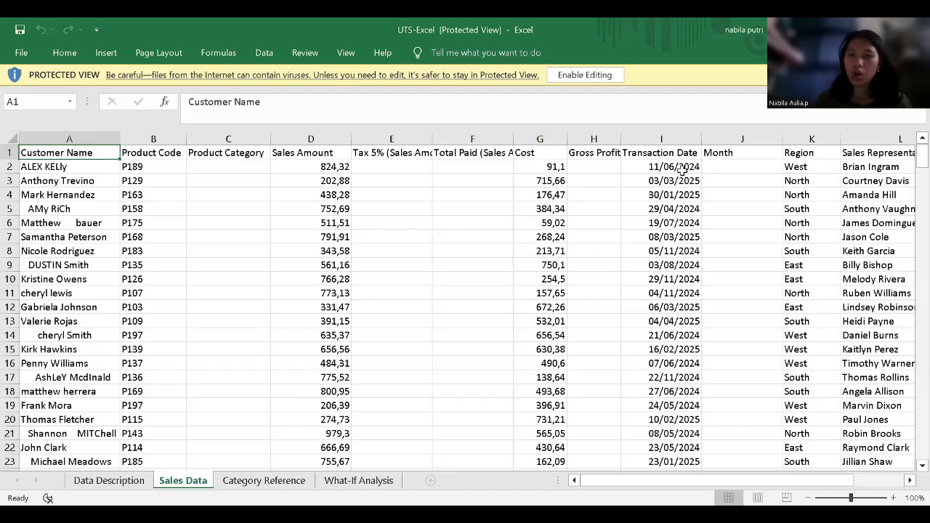
scroll(644, 186, right, 5)
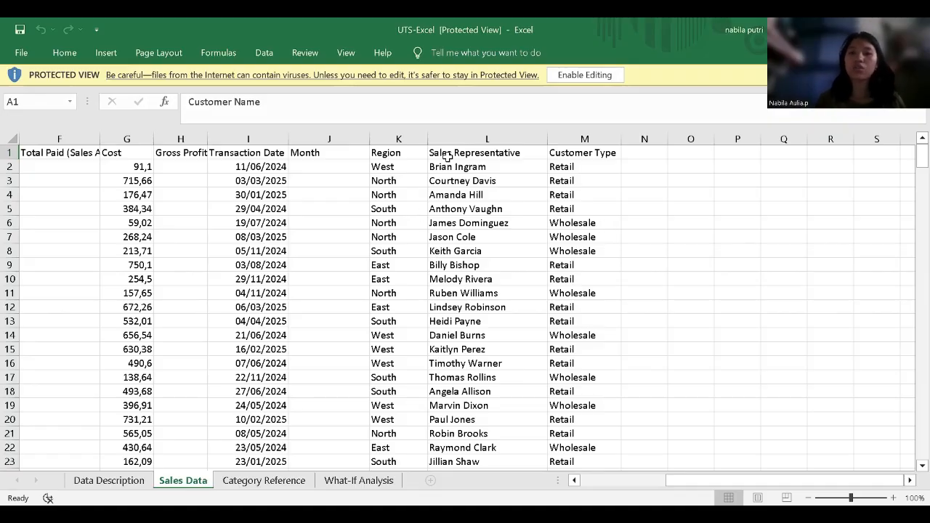
scroll(276, 276, left, 5)
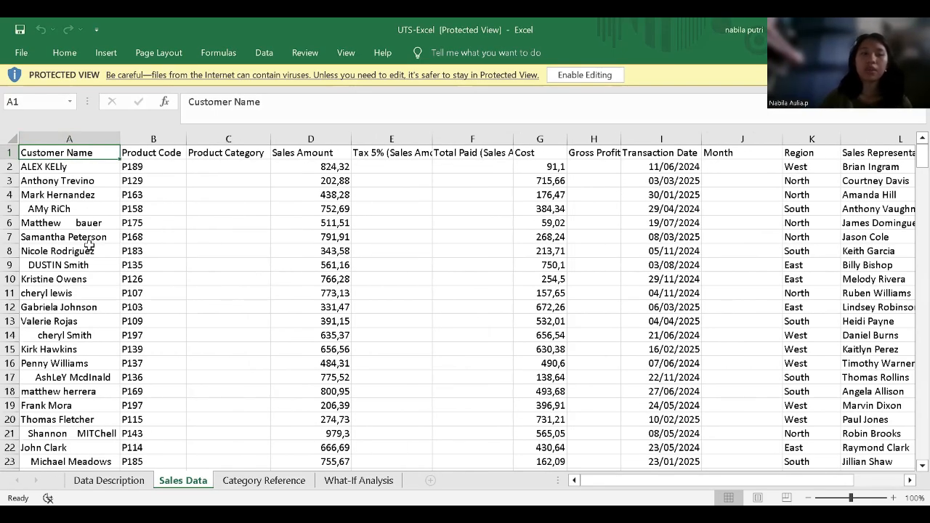
Step: Enable editing of the workbook and insert an empty column before the Customer Name column on the Sales Data sheet
click(584, 75)
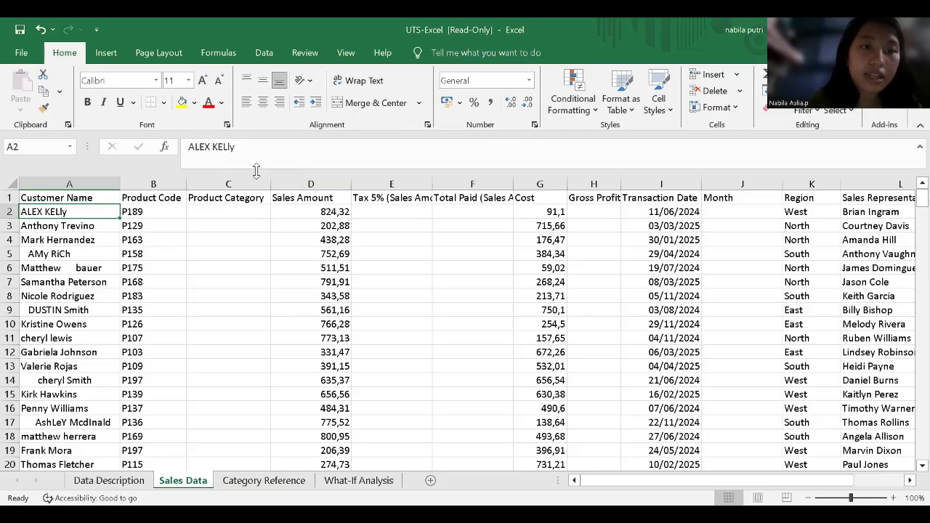
click(55, 184)
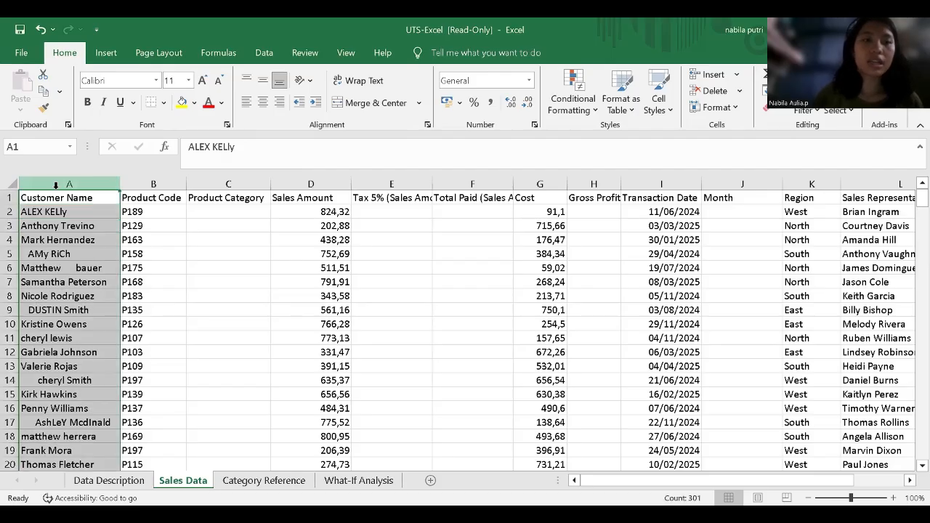
right_click(56, 185)
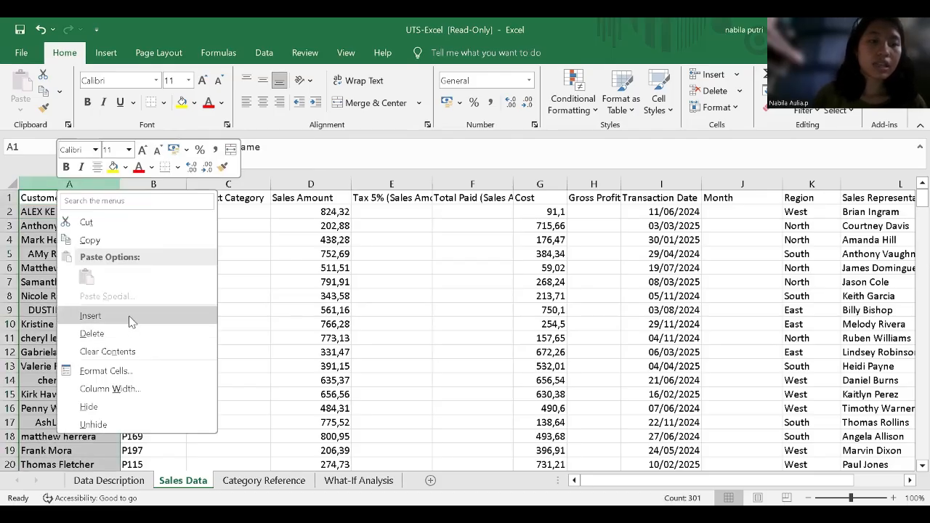
click(129, 319)
click(122, 328)
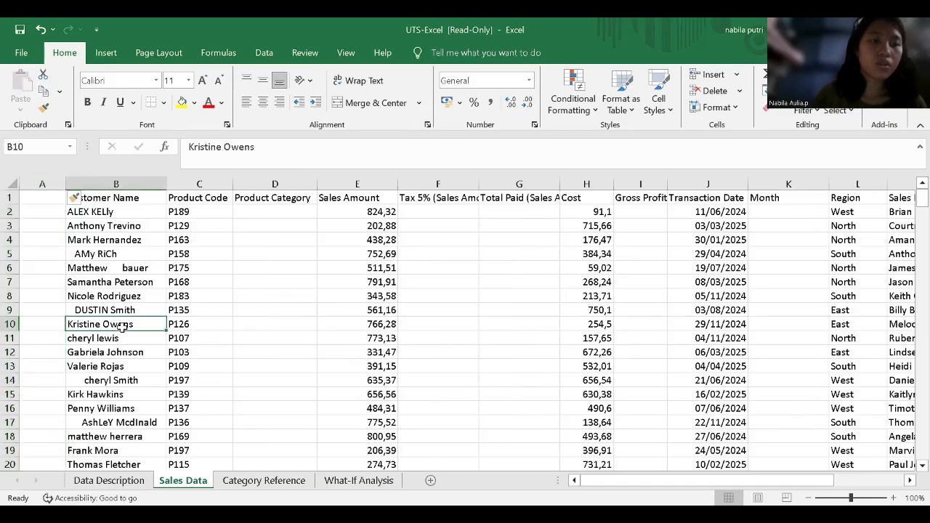
Step: Enter the header "Customer Name" in A1 of the empty column and widen column A to fit it
click(37, 198)
text(Cu)
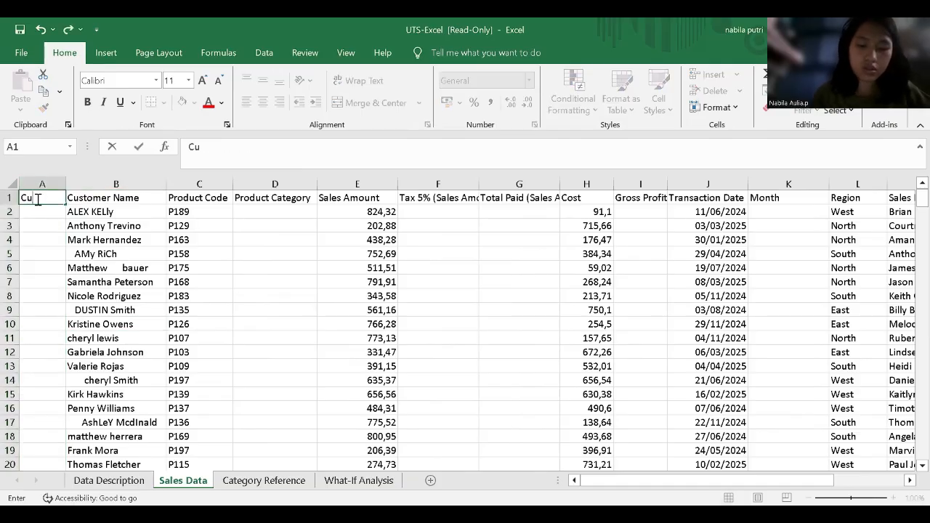
text(stomer Name)
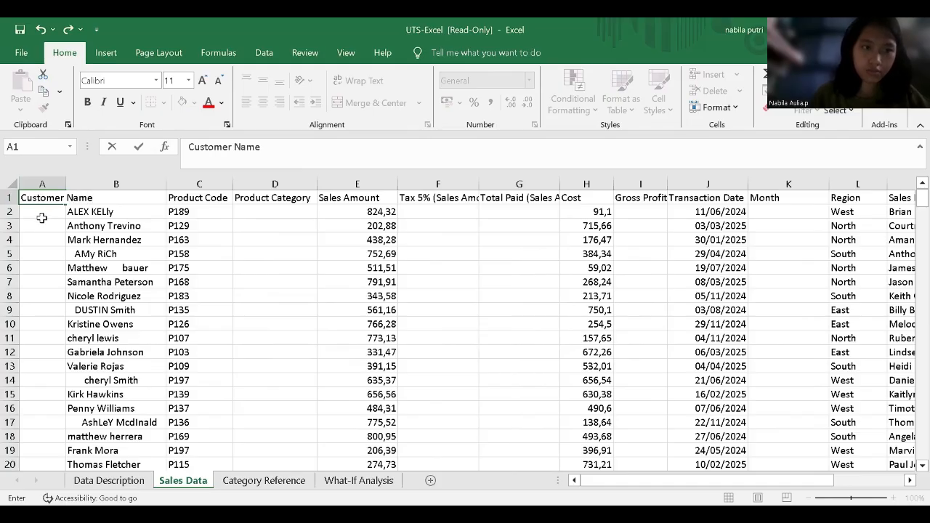
key(Return)
drag(65, 187, 96, 188)
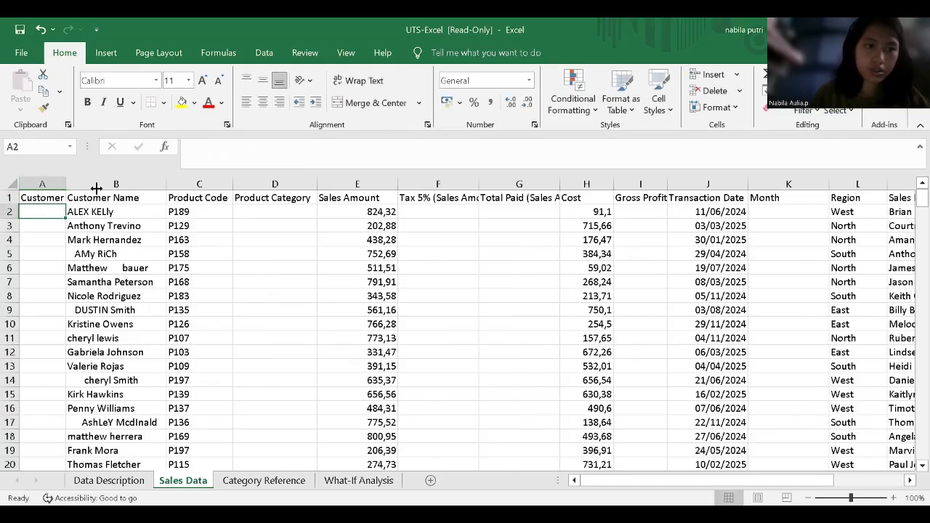
Step: Enter the formula =PROPER(TRIM(B2)) in A2 to clean up the spacing and capitalisation of the first customer name
text(=)
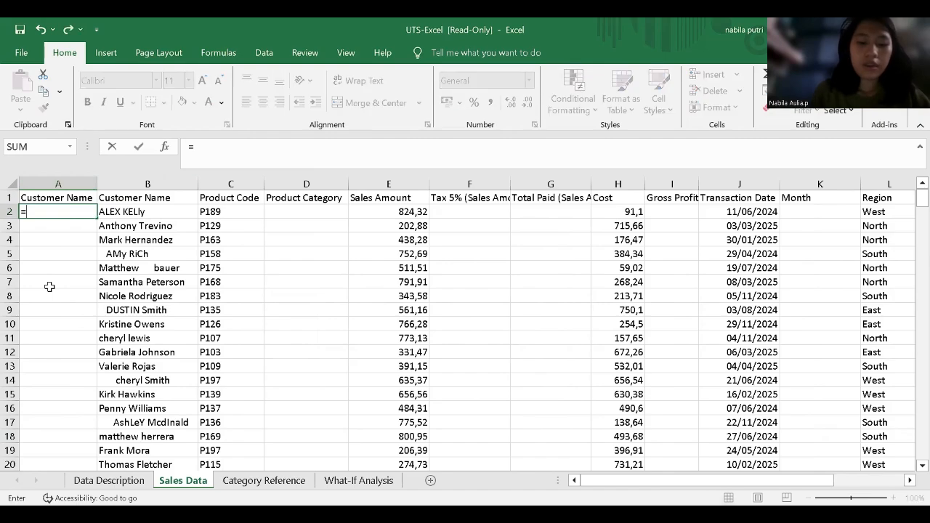
text(pro)
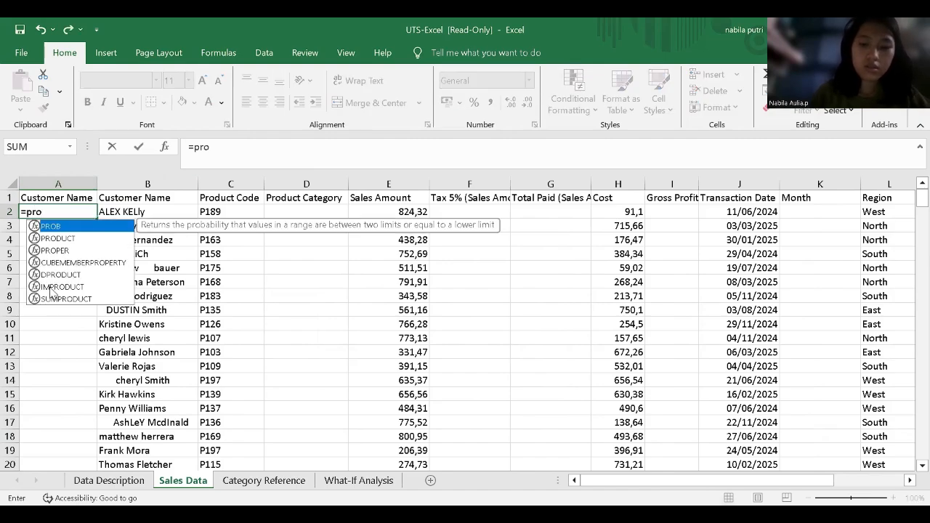
text([)
key(BackSpace)
text(per)
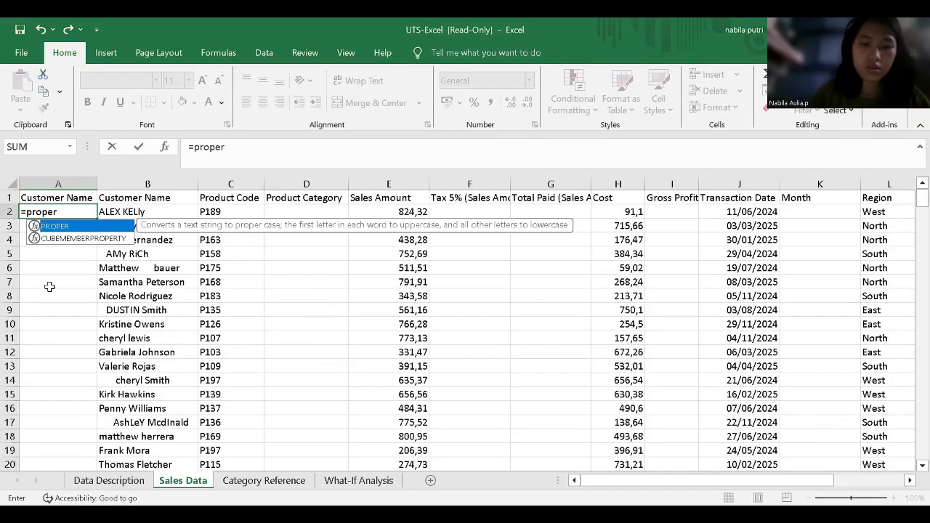
text((trim)
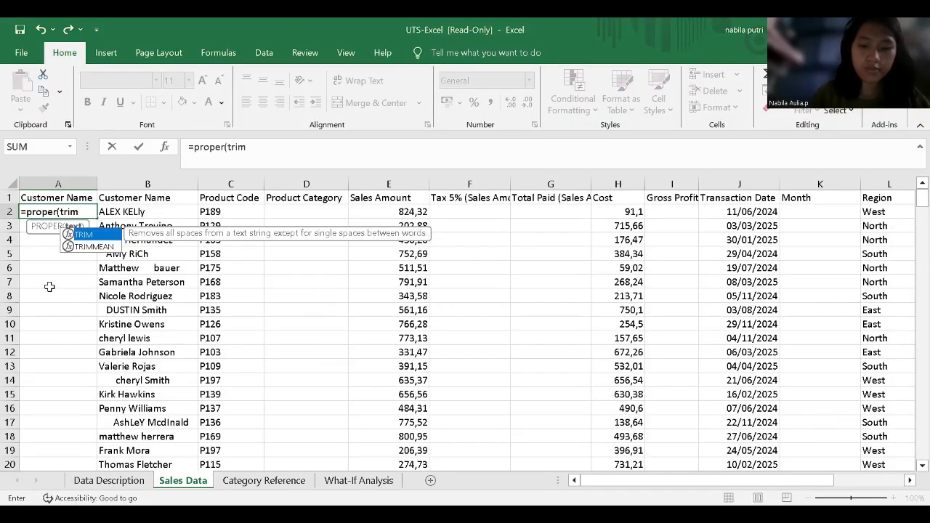
text(()
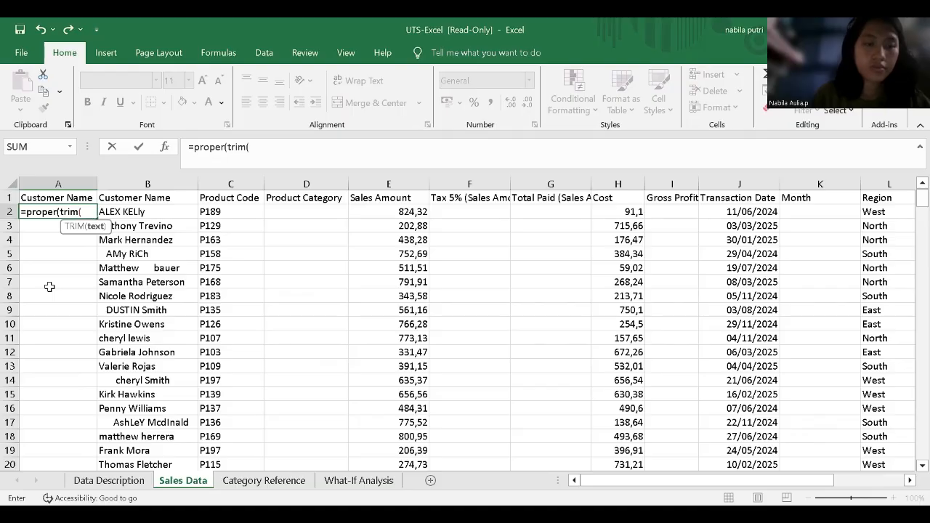
click(148, 212)
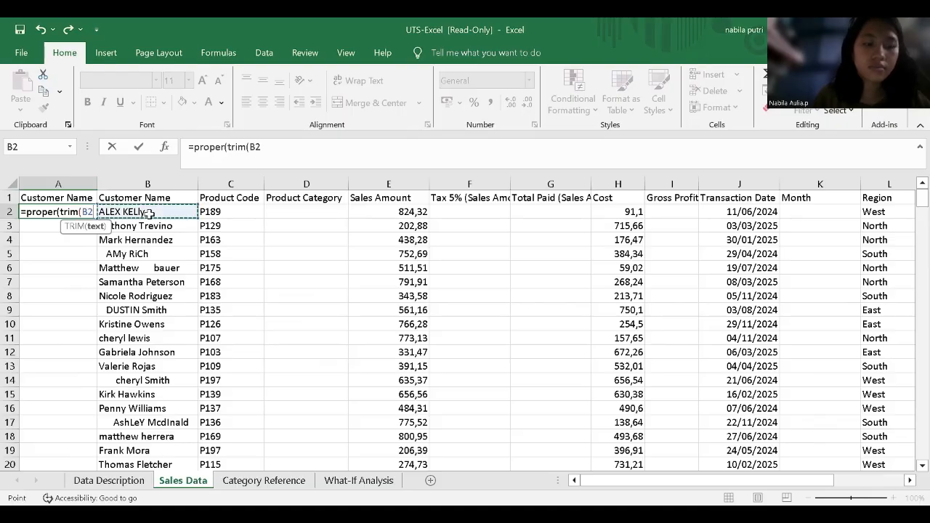
text()))
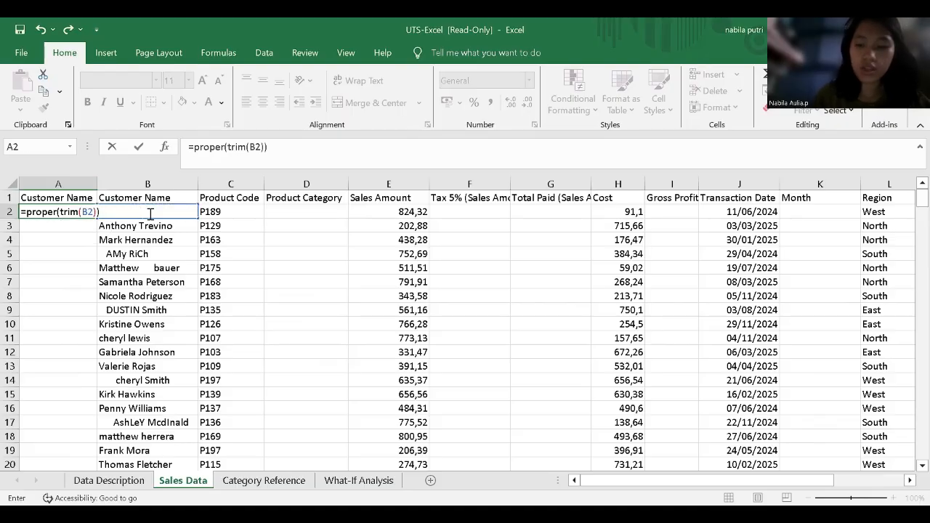
key(Return)
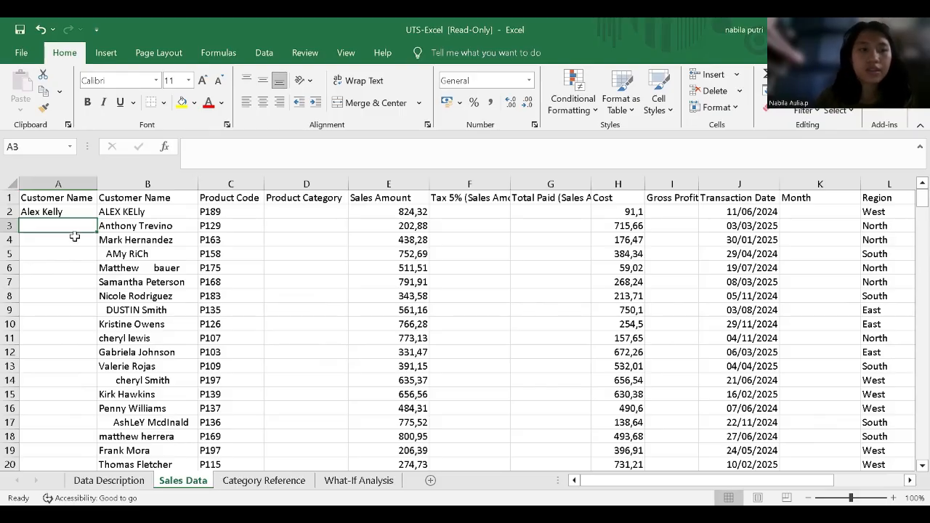
Step: Fill the A2 name-cleaning formula down column A for all data rows
click(73, 212)
double_click(96, 218)
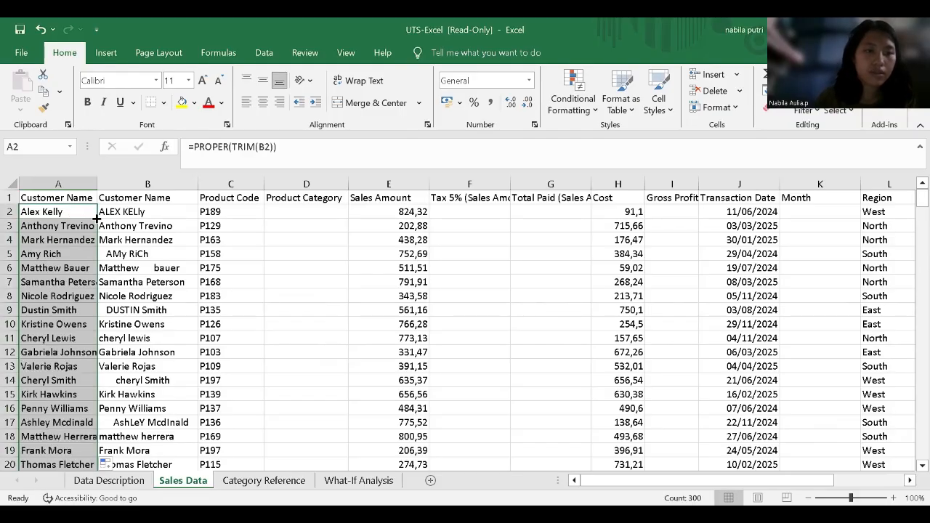
click(131, 337)
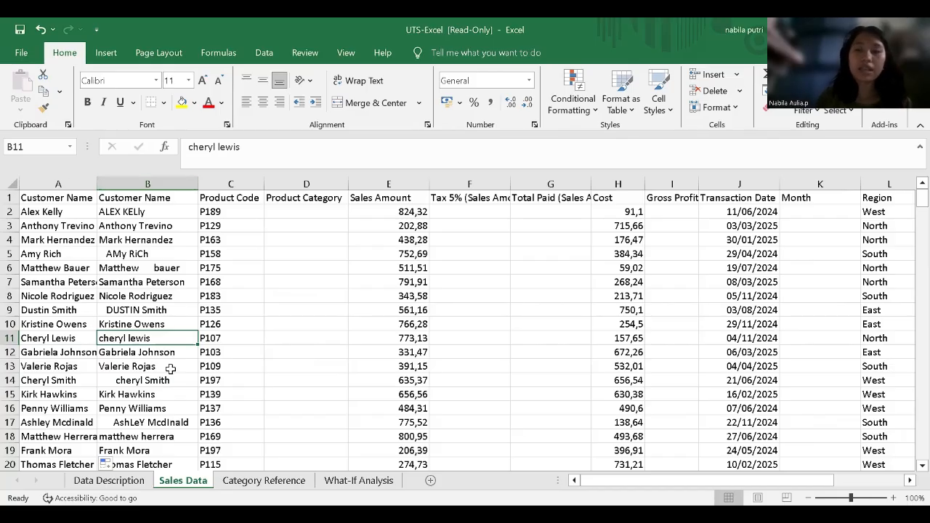
Step: Copy the cleaned names in column A and paste them as values only over the original Customer Name column B
click(86, 184)
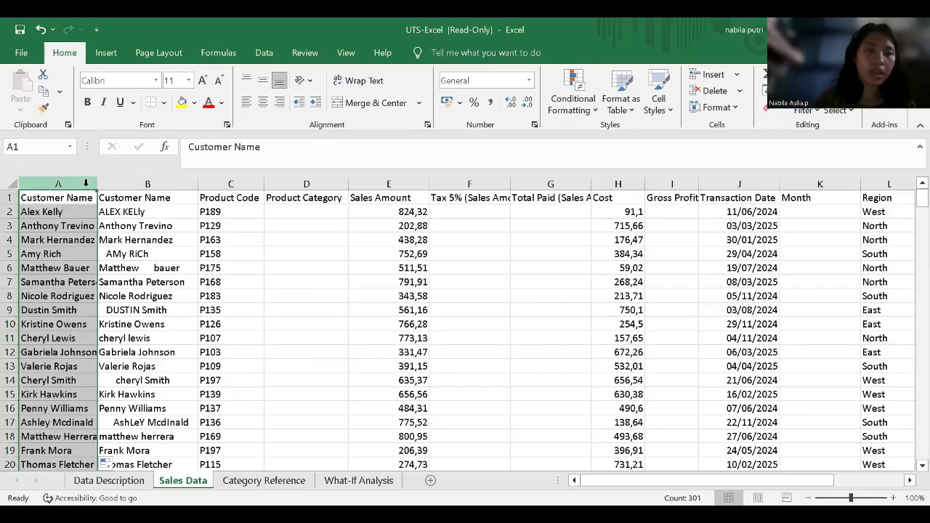
right_click(68, 228)
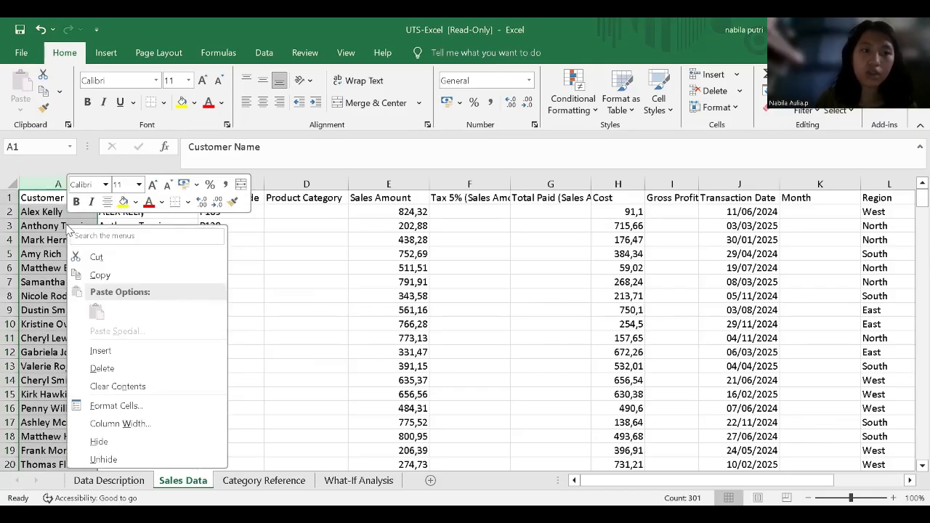
click(111, 270)
click(136, 183)
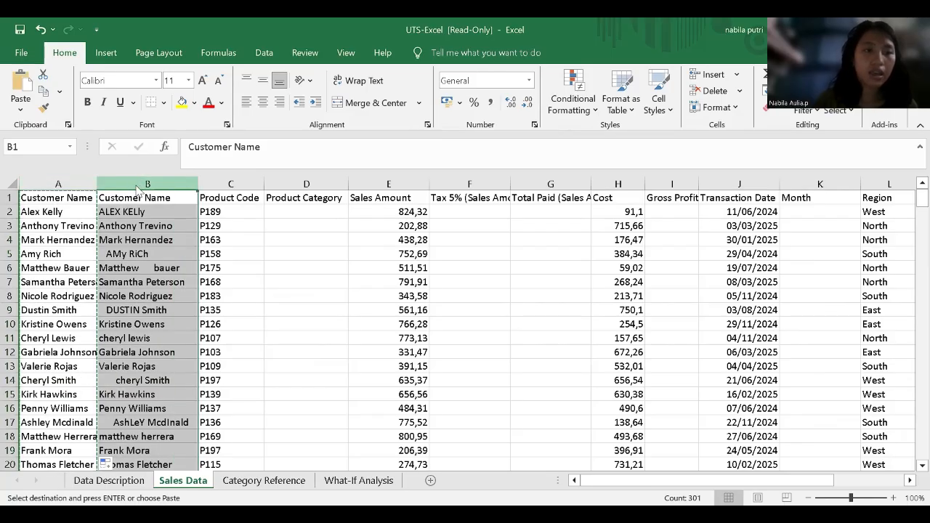
right_click(137, 191)
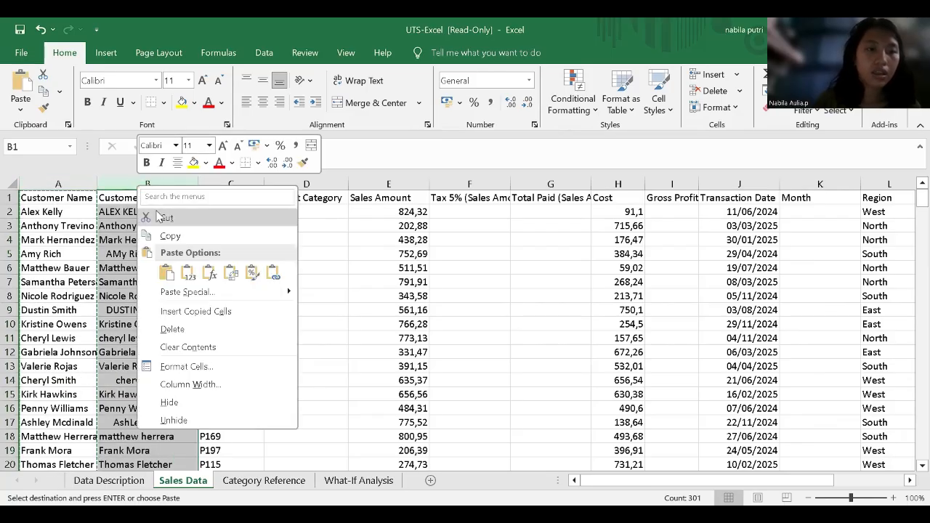
click(199, 292)
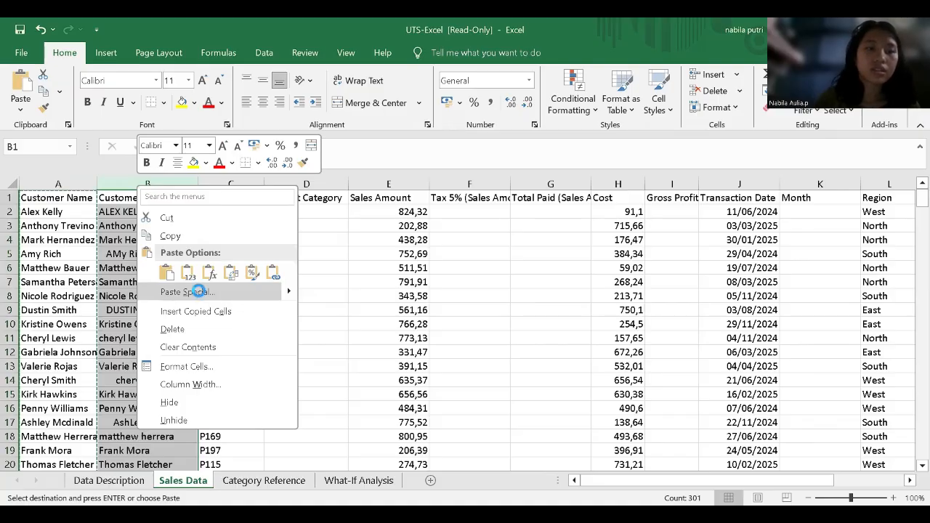
key(v)
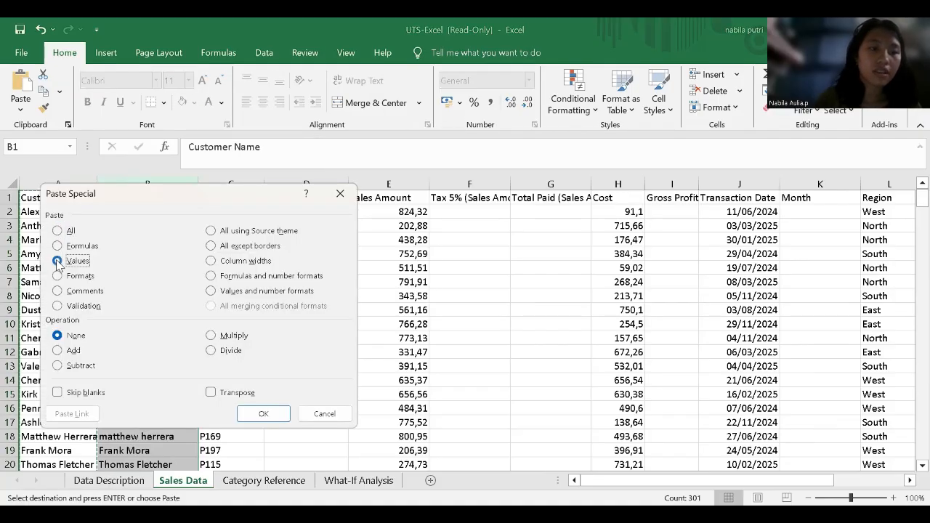
click(254, 413)
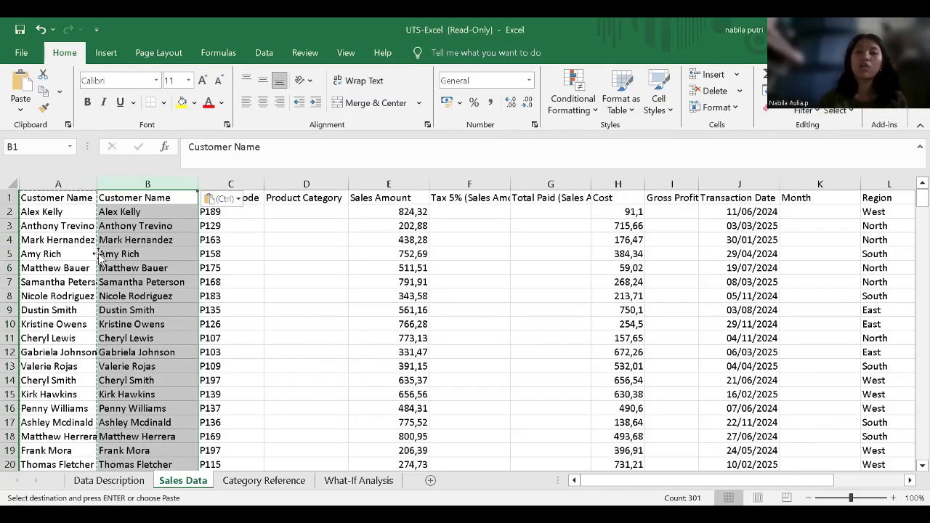
Step: Delete the helper column A containing the name-cleaning formulas
click(65, 186)
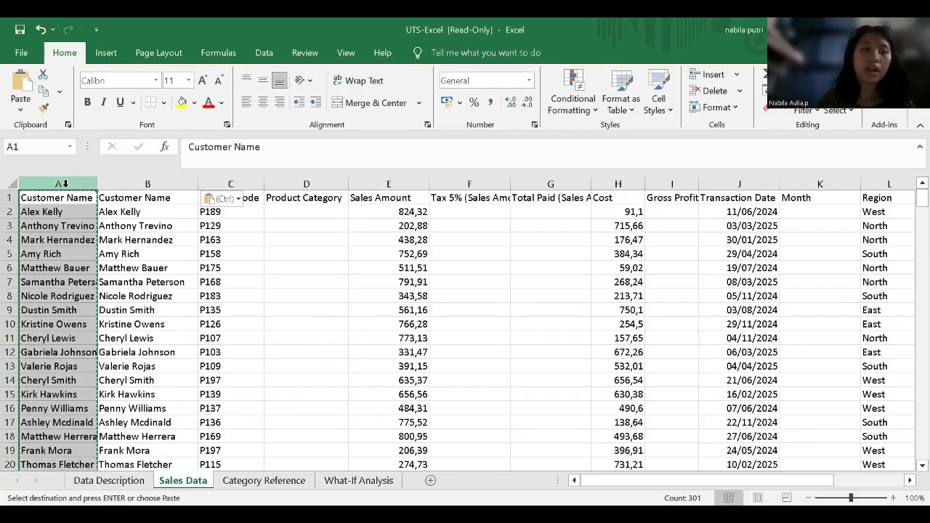
right_click(65, 185)
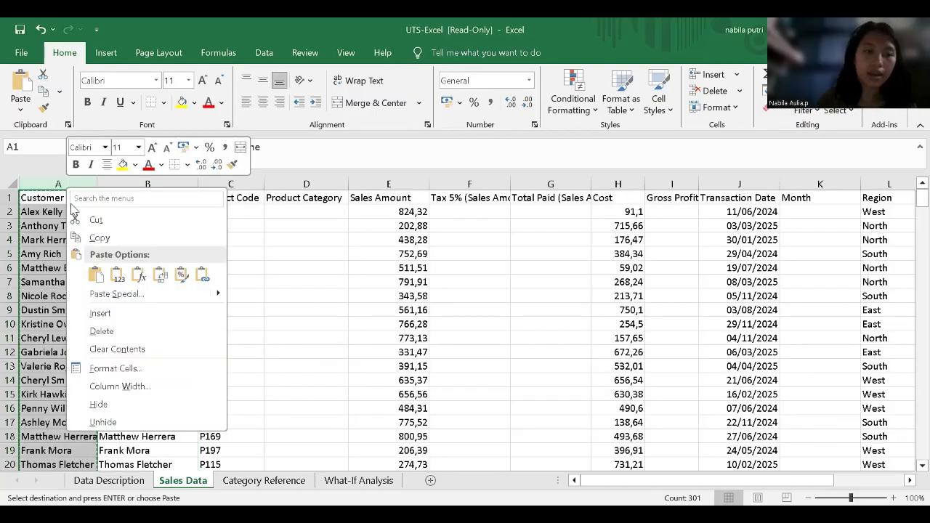
click(116, 331)
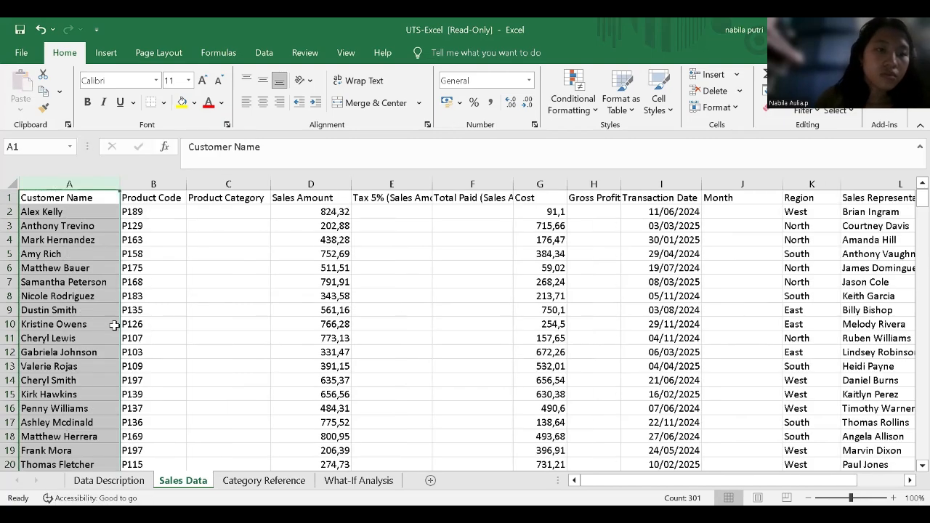
click(237, 349)
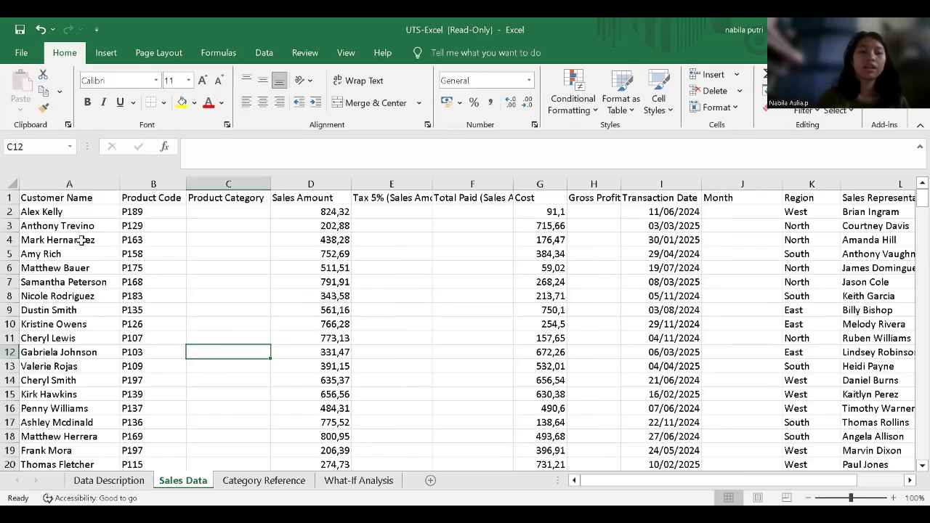
Step: Enter =VLOOKUP(B2;'Category Reference'!$A$1:$B$96;2;0) in C2 to retrieve the first row's product category
click(215, 214)
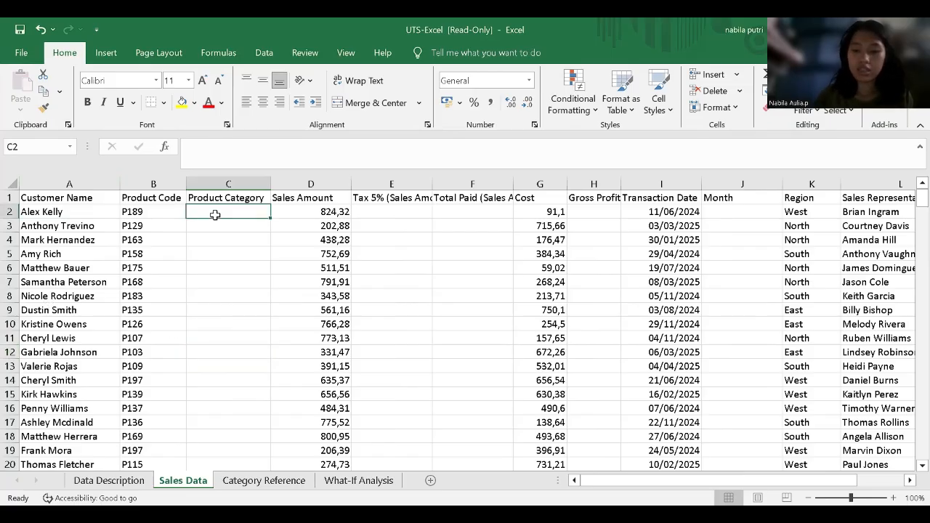
text(=)
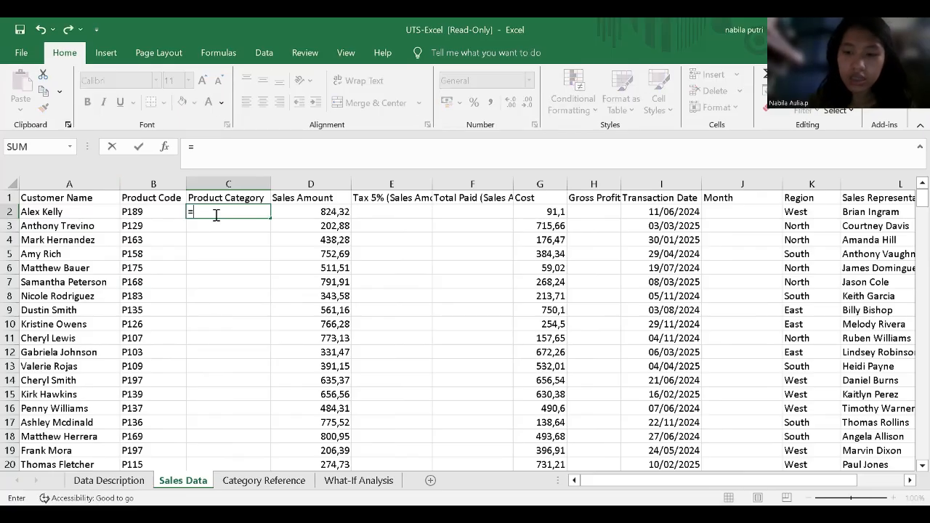
text(vlookup)
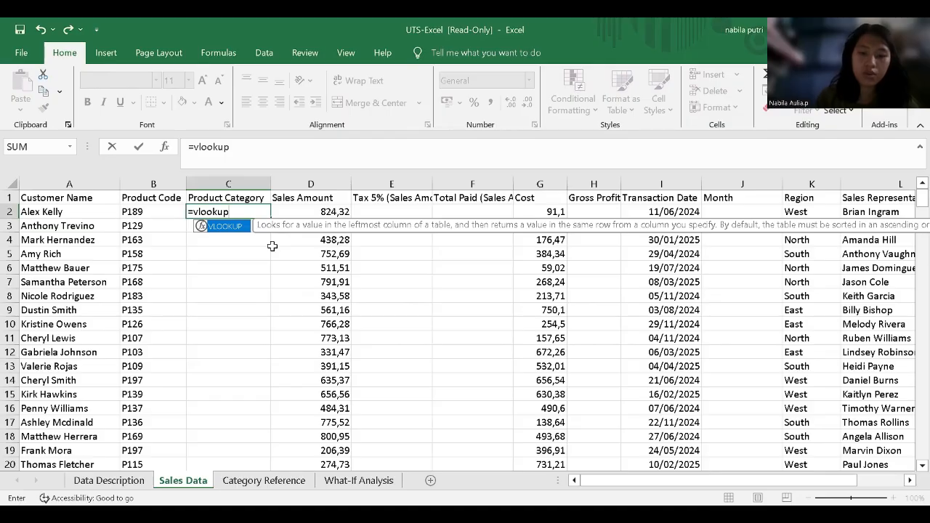
text(()
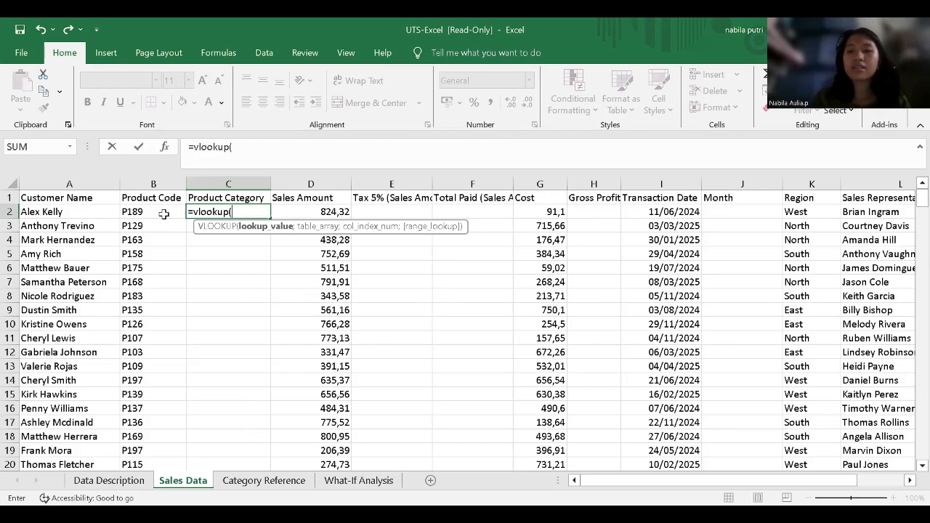
click(156, 214)
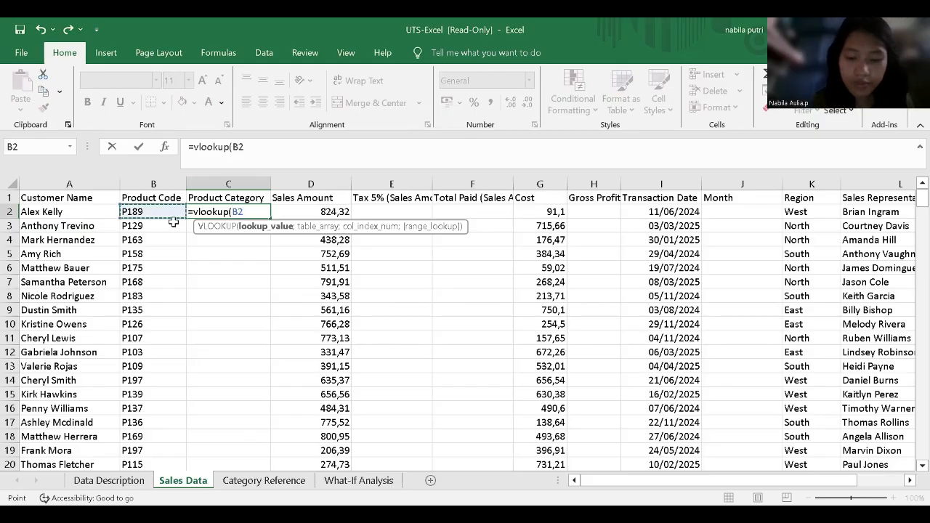
text(;)
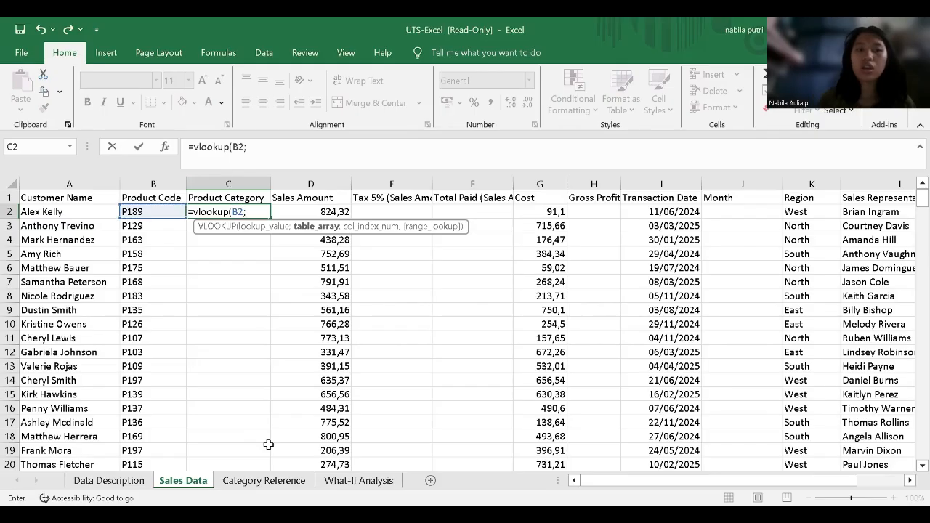
click(265, 482)
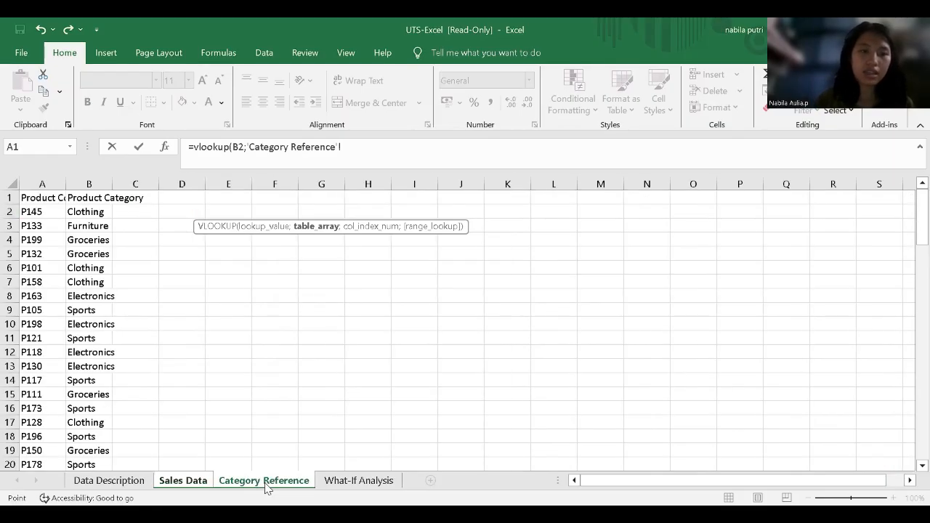
click(26, 197)
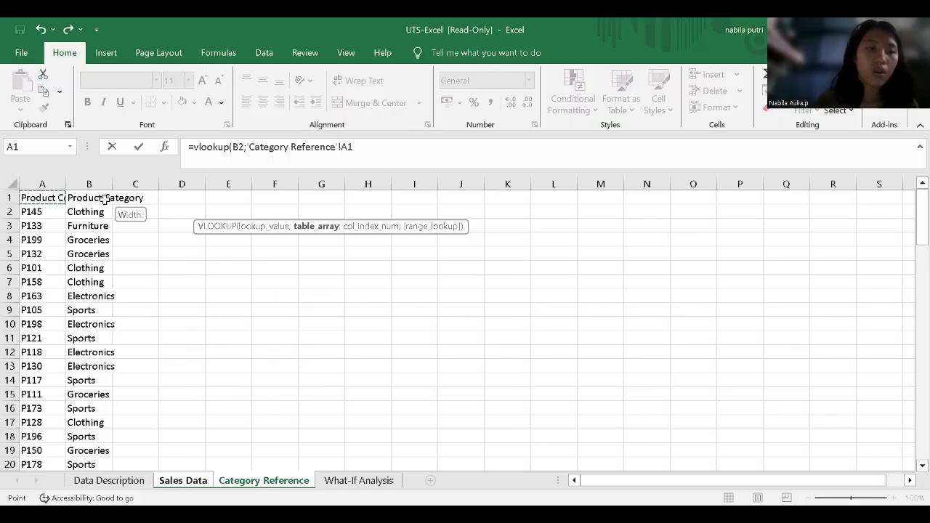
mouse_move(85, 450)
mouse_down()
mouse_move(92, 489)
mouse_move(92, 448)
mouse_up()
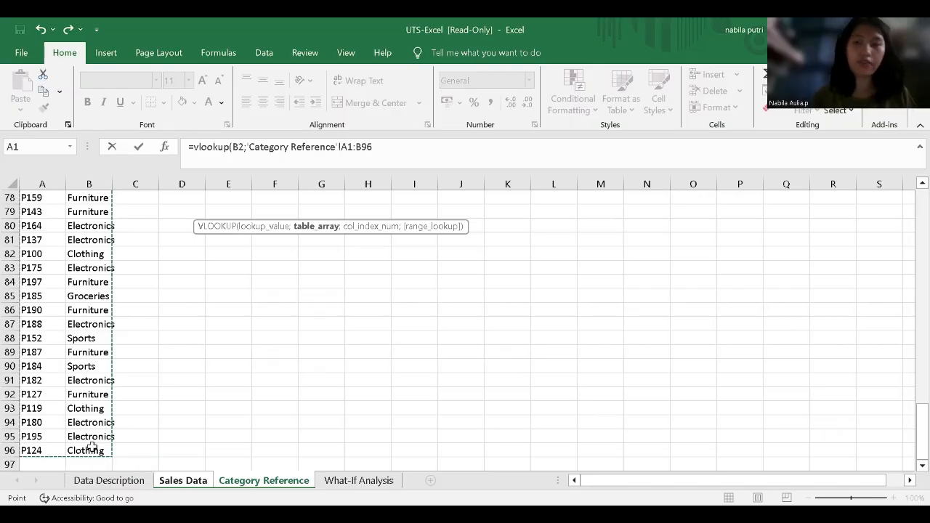
key(F4)
text(;)
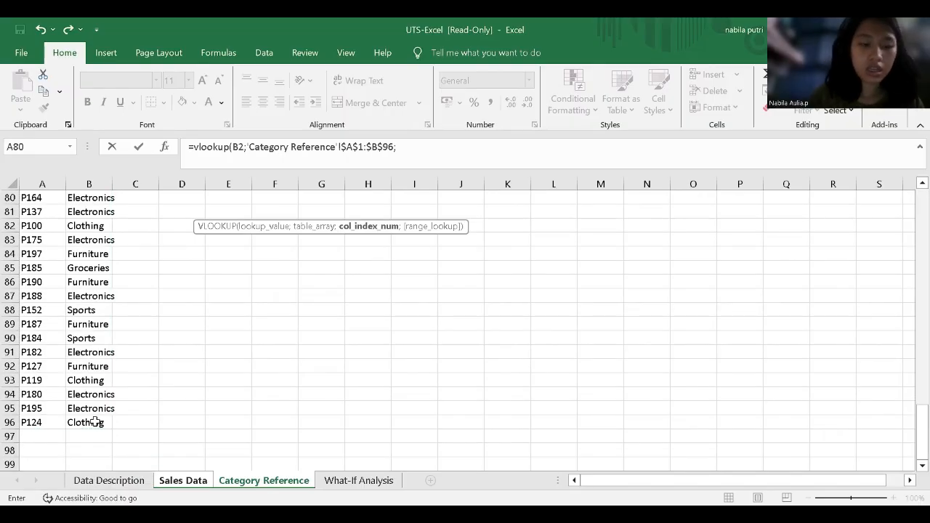
text(2)
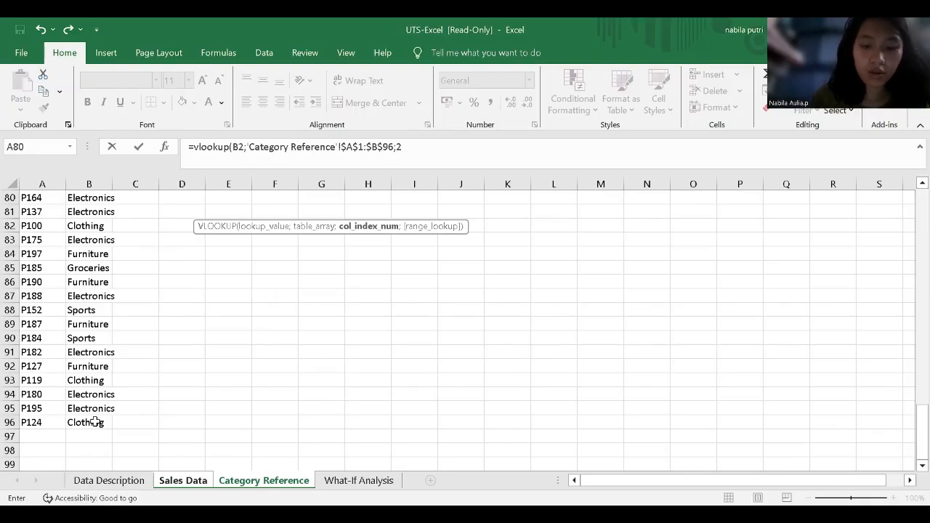
text(;0)
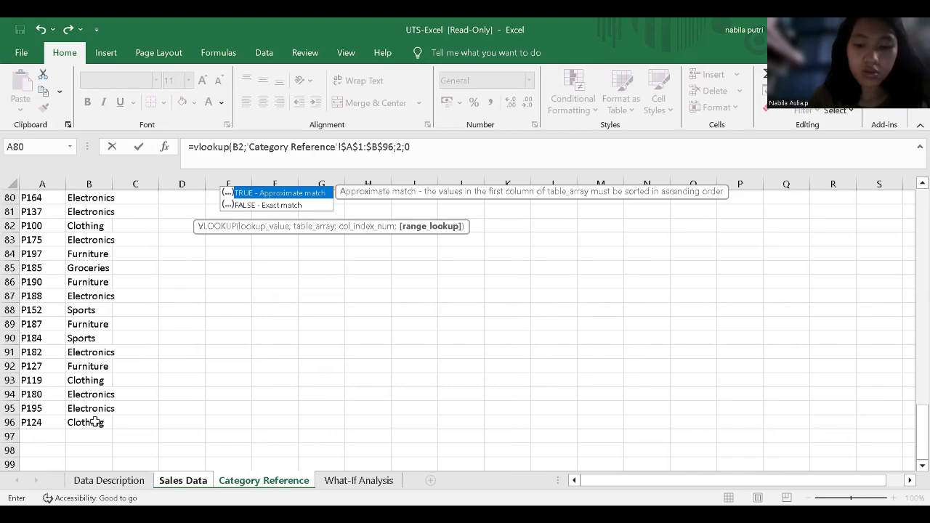
text())
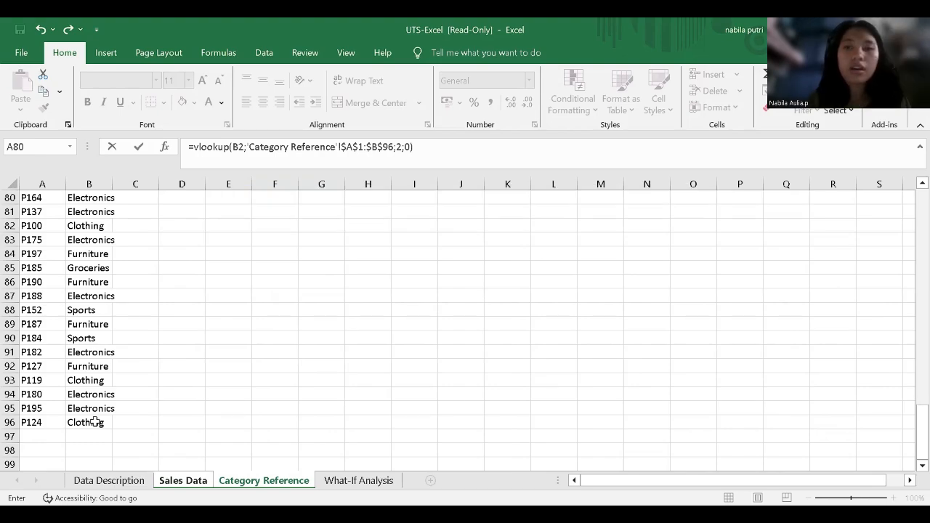
scroll(74, 392, up, 20)
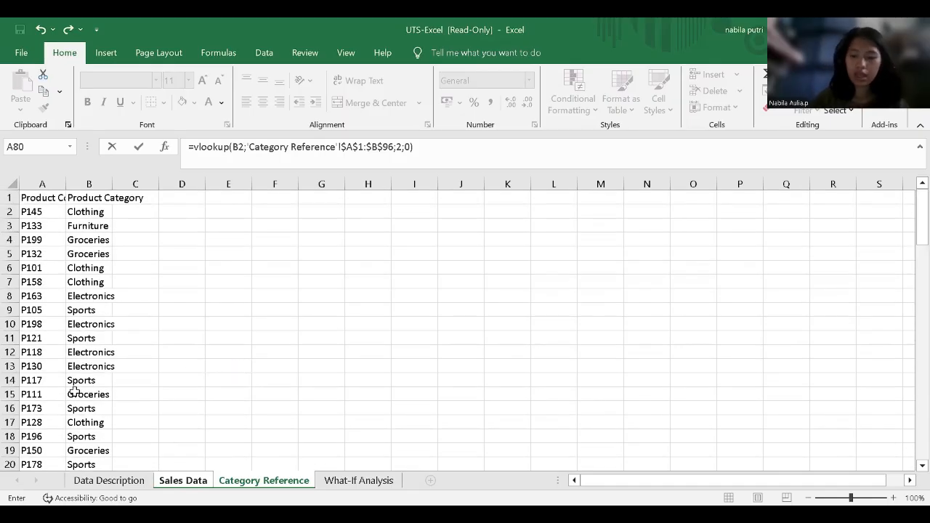
key(Return)
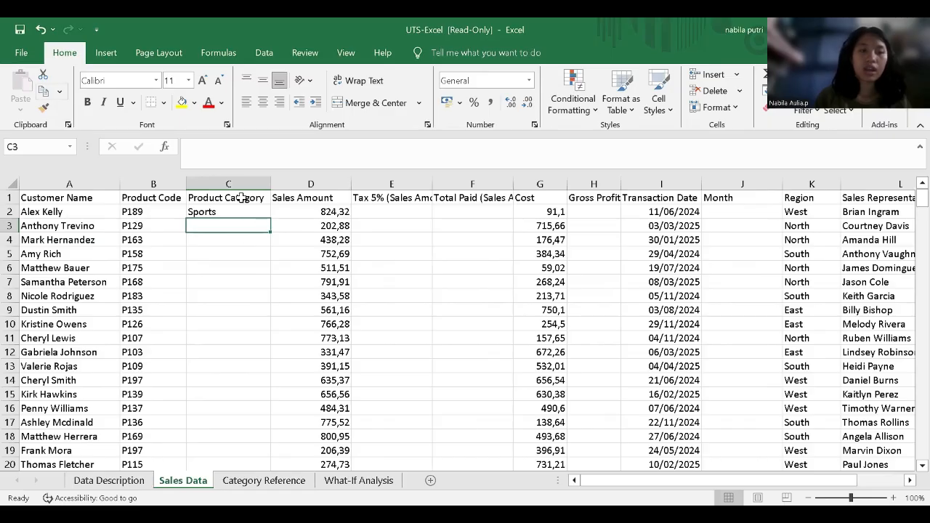
Step: Check the lookup result in C2 against the entry for product code P189 on the Category Reference sheet
click(205, 210)
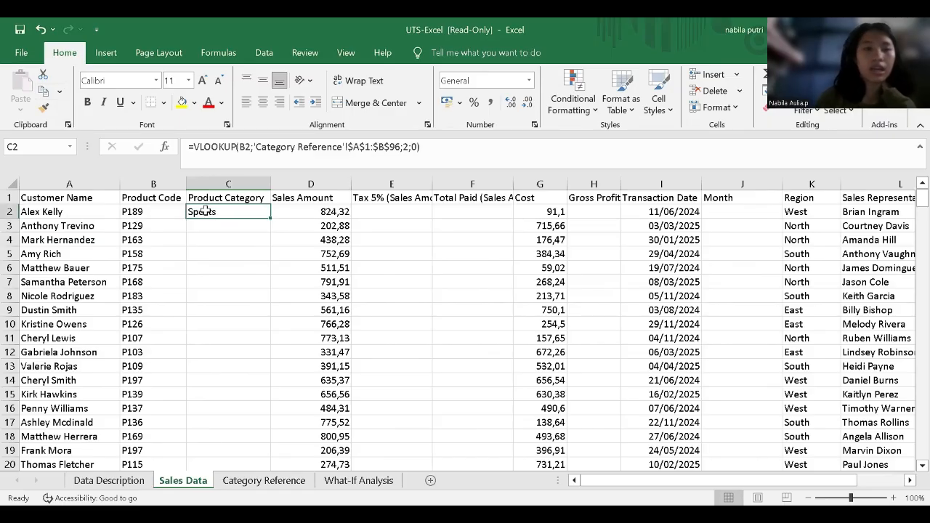
click(264, 481)
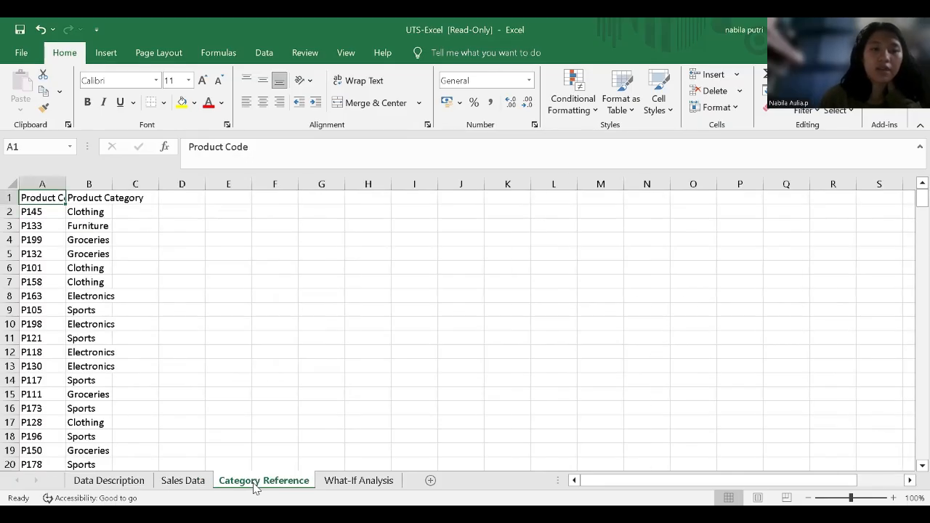
key(Down)
key(Down)
key(Down)
key(Down)
key(Down)
key(Down)
key(Down)
key(Down)
key(Down)
key(Down)
key(Down)
key(Down)
key(Down)
key(Down)
key(Down)
key(Down)
key(Down)
key(Down)
key(Down)
key(Down)
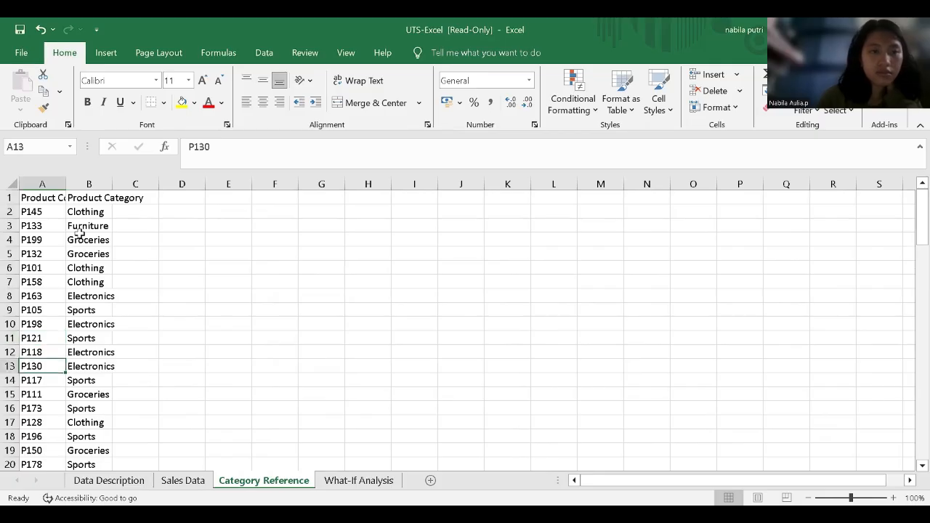
key(Down)
key(Down)
key(Down)
key(Down)
key(Down)
key(Down)
key(Down)
key(Down)
key(Down)
key(Down)
key(Down)
key(Down)
key(Down)
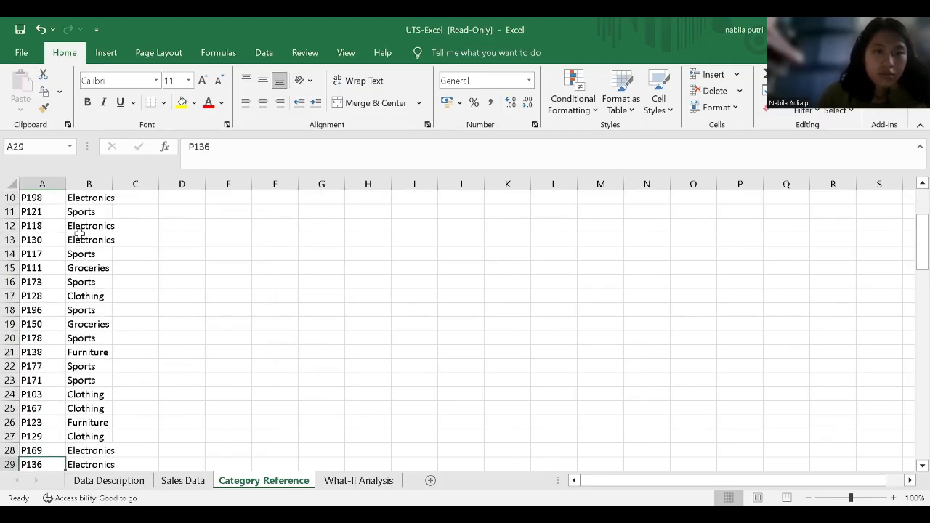
key(Down)
key(Down)
key(Down)
key(Down)
key(Down)
key(Down)
key(Down)
key(Down)
key(Down)
key(Down)
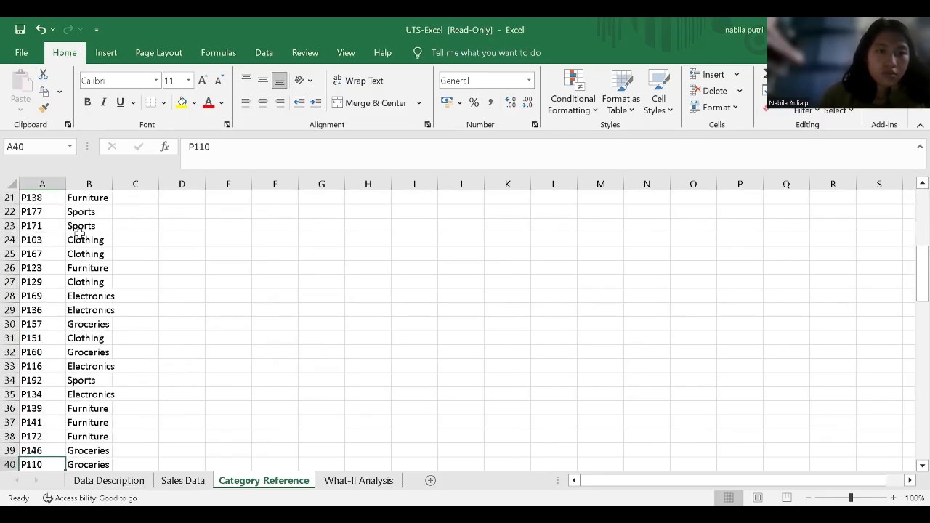
key(Down)
key(Down)
key(Down)
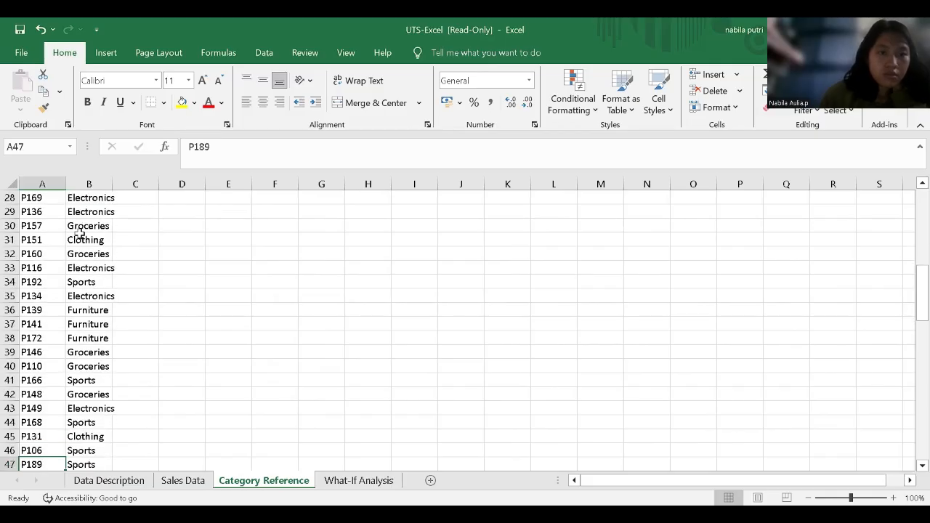
scroll(79, 231, down, 3)
click(102, 326)
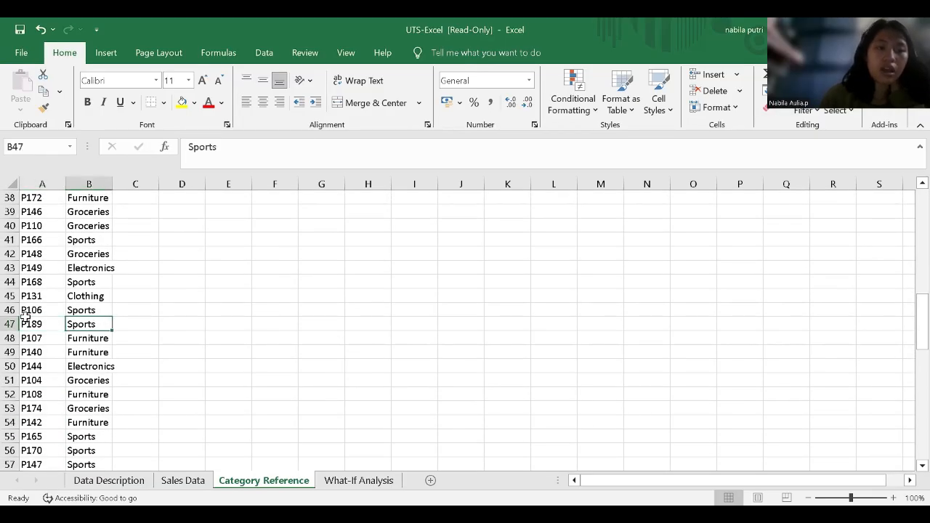
Step: Return to the Sales Data sheet and fill the C2 category lookup formula down the Product Category column
key(ctrl+Page_Up)
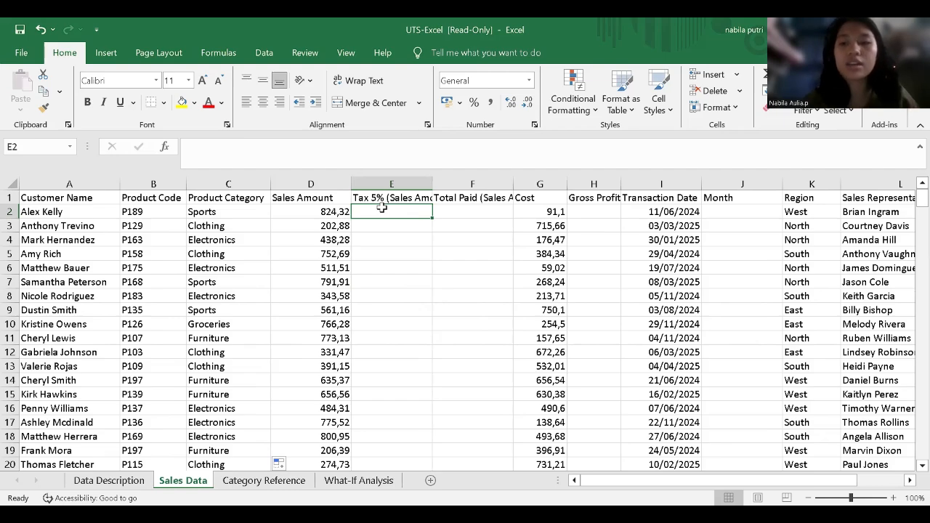
Step: Calculate the 5% tax with =D2*5% in E2 and fill the formula down column E for all data rows
text(=)
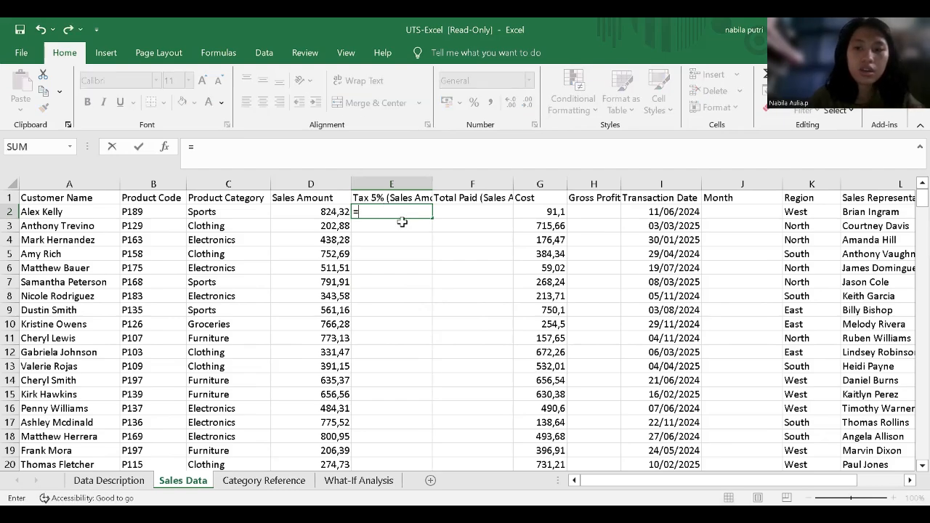
click(332, 211)
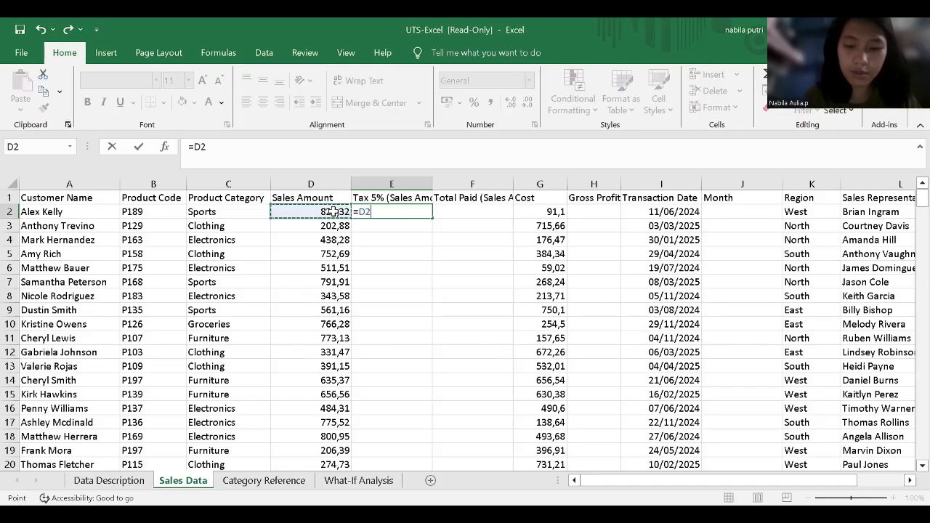
text(*)
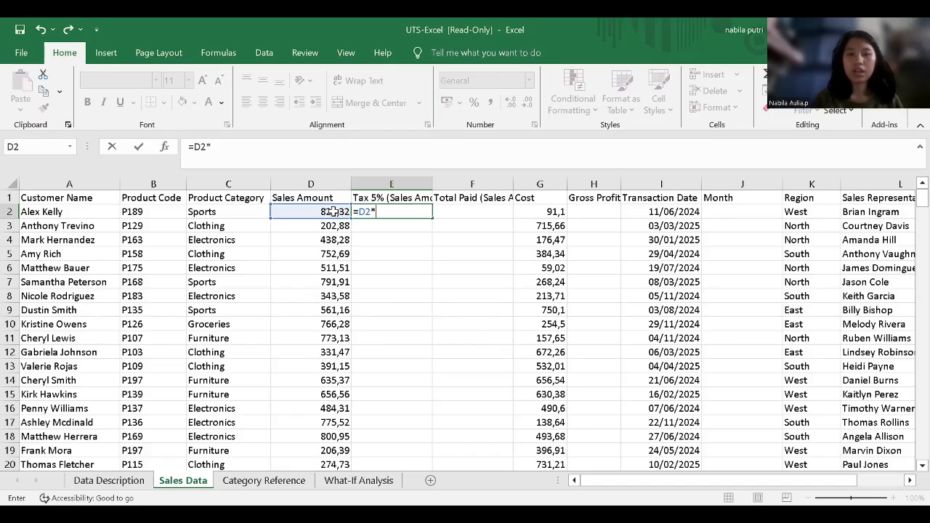
text(5%)
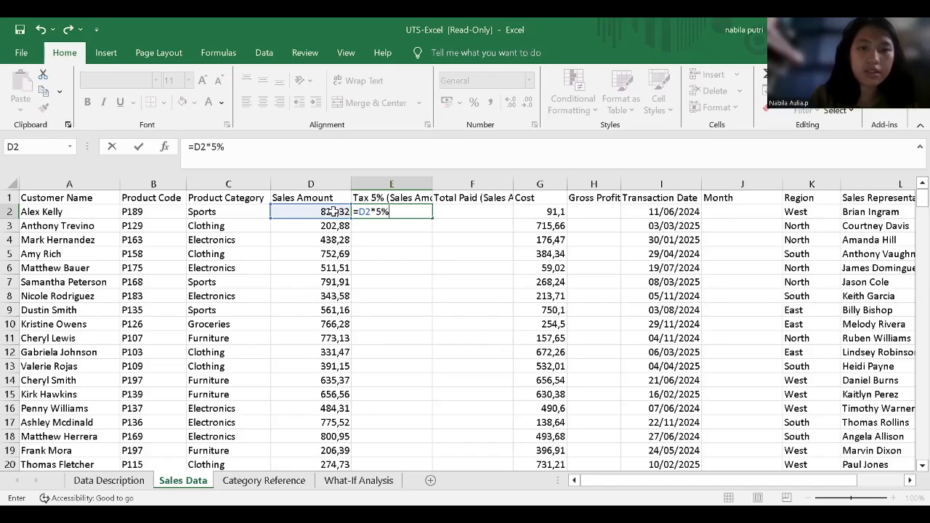
key(Return)
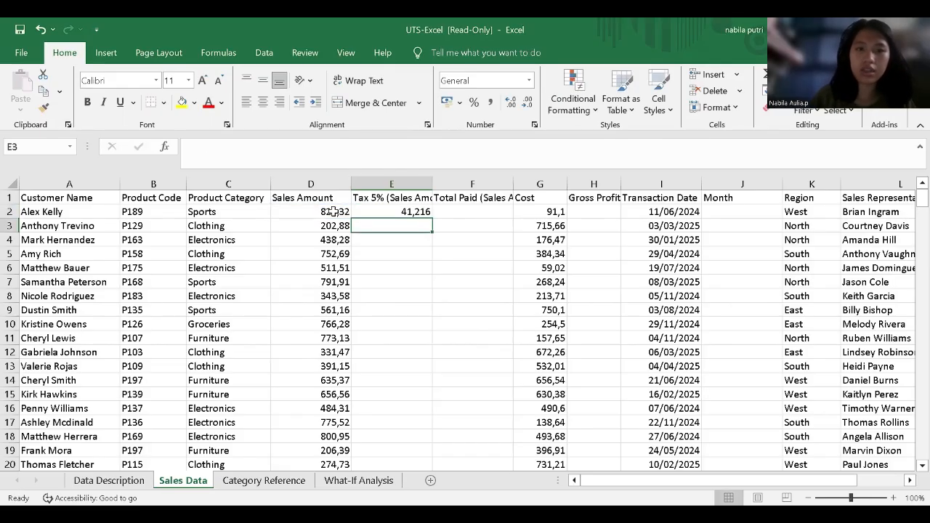
click(400, 211)
double_click(432, 216)
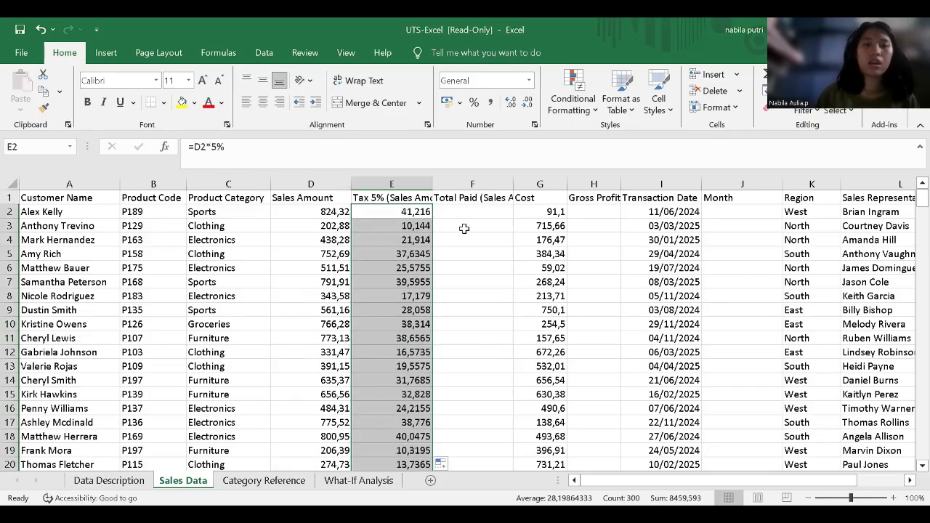
Step: Enter the formula =D2+E2 in F2 to calculate the first row's total paid from sales amount plus tax
click(464, 226)
click(452, 199)
click(456, 210)
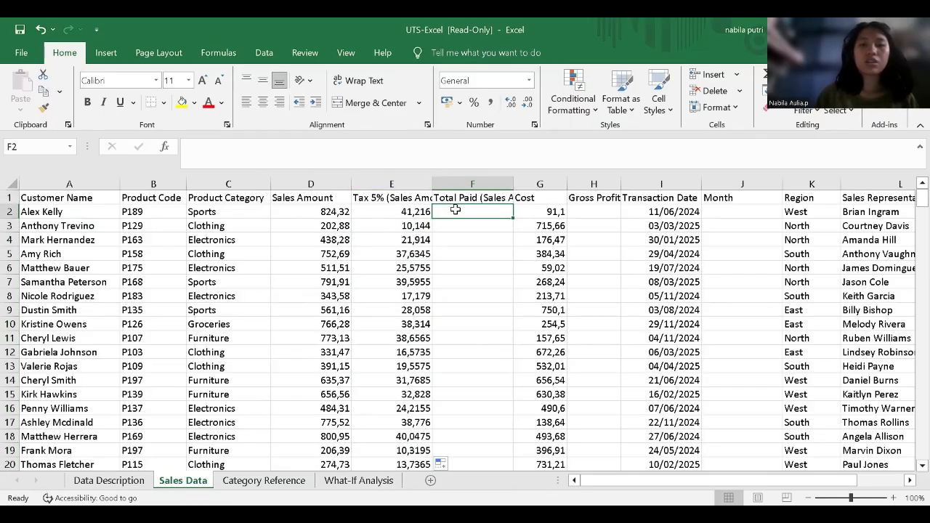
text(=)
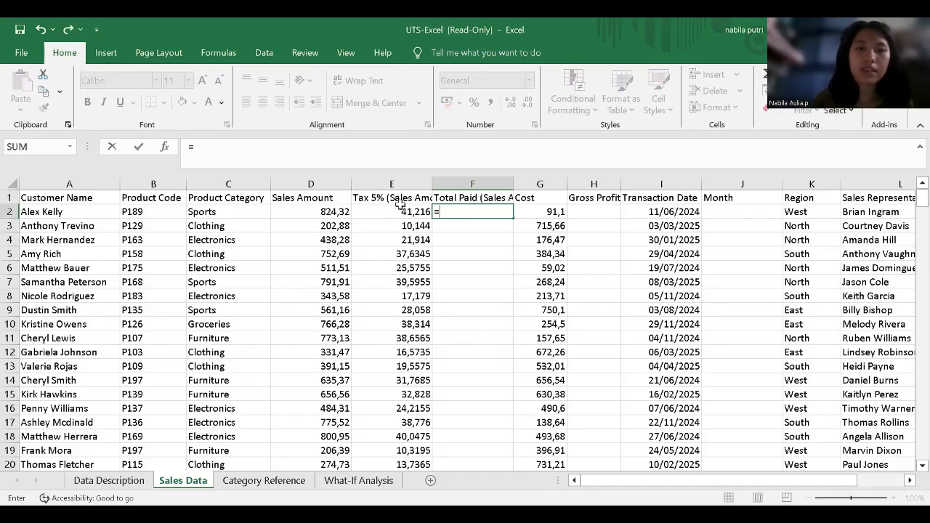
click(341, 212)
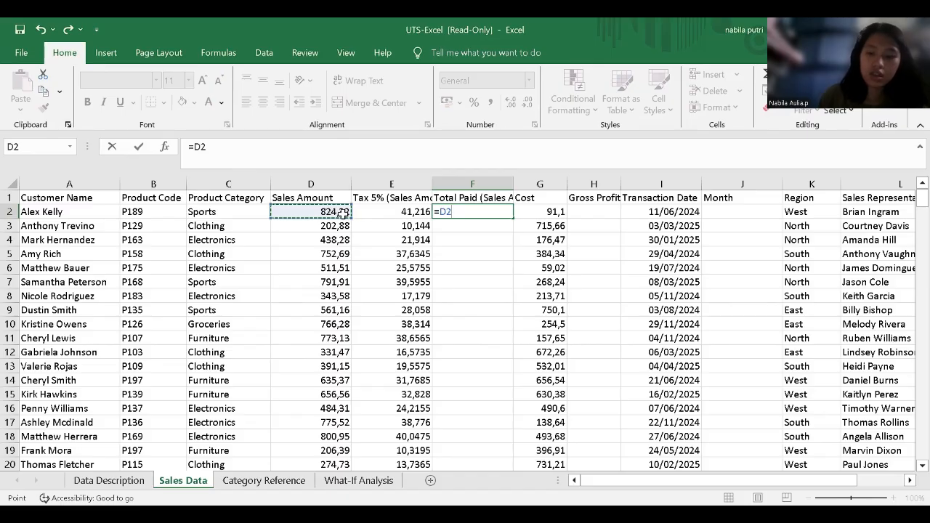
text(+)
click(411, 211)
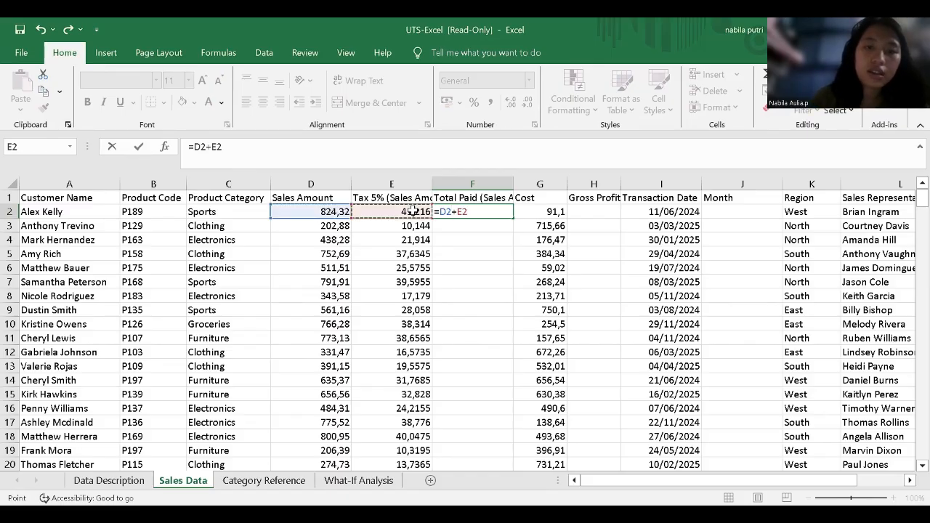
key(Return)
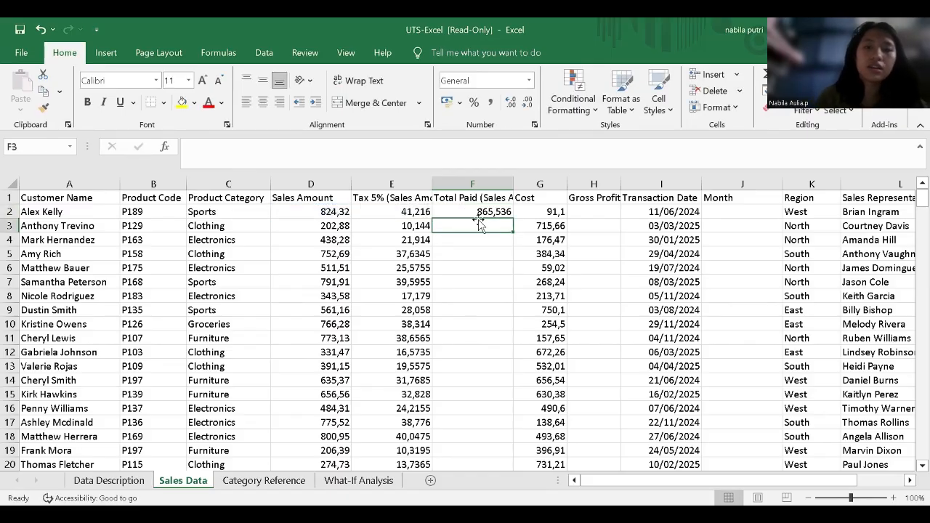
Step: Fill the F2 total paid formula down the Total Paid column for all data rows
click(500, 212)
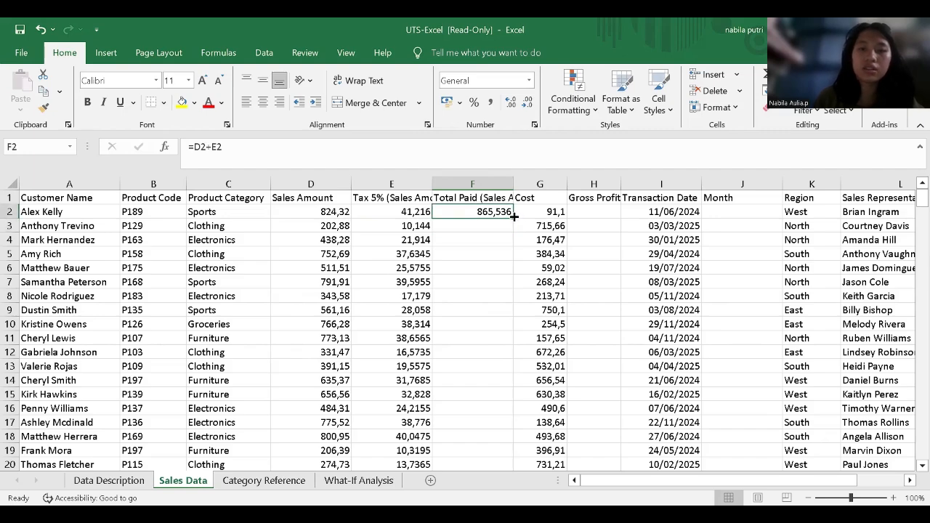
double_click(514, 216)
Step: Calculate gross profit with =F2-G2 in H2 and fill the formula down the Gross Profit column
click(594, 216)
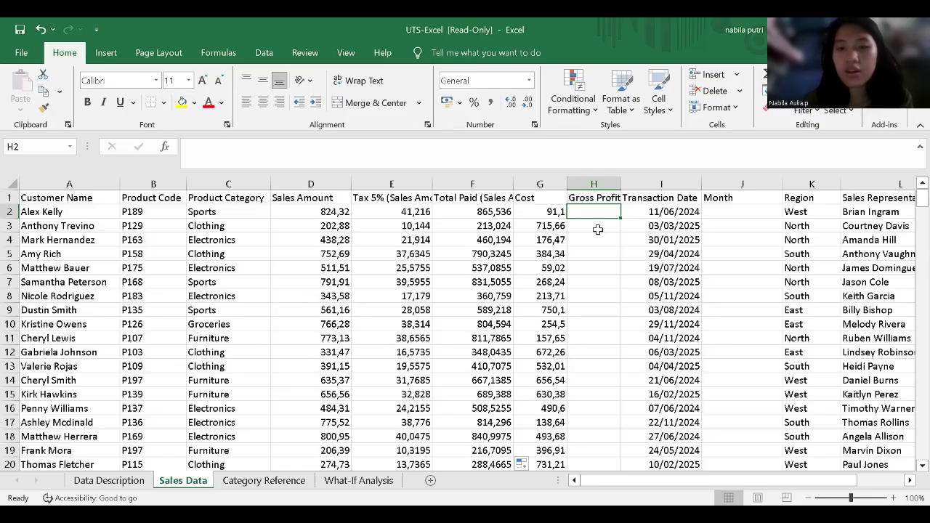
text(=)
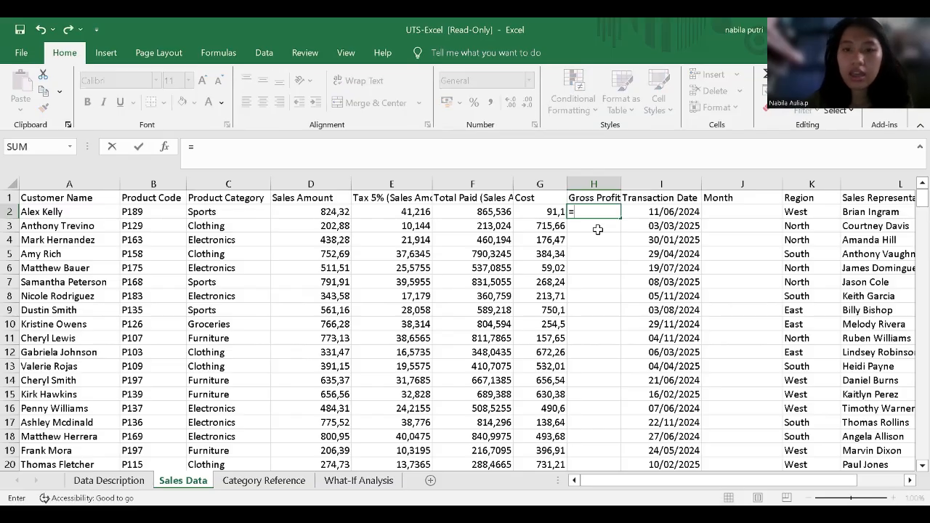
click(467, 210)
text(-)
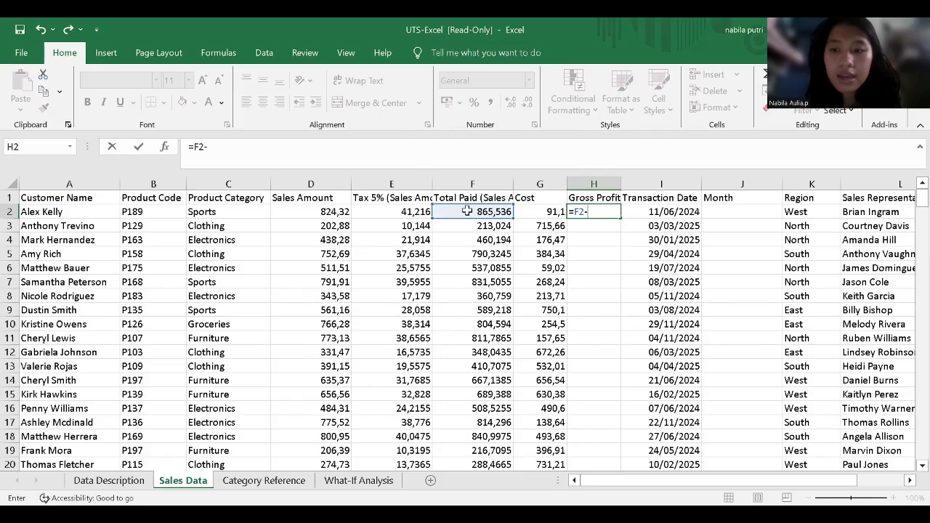
click(554, 211)
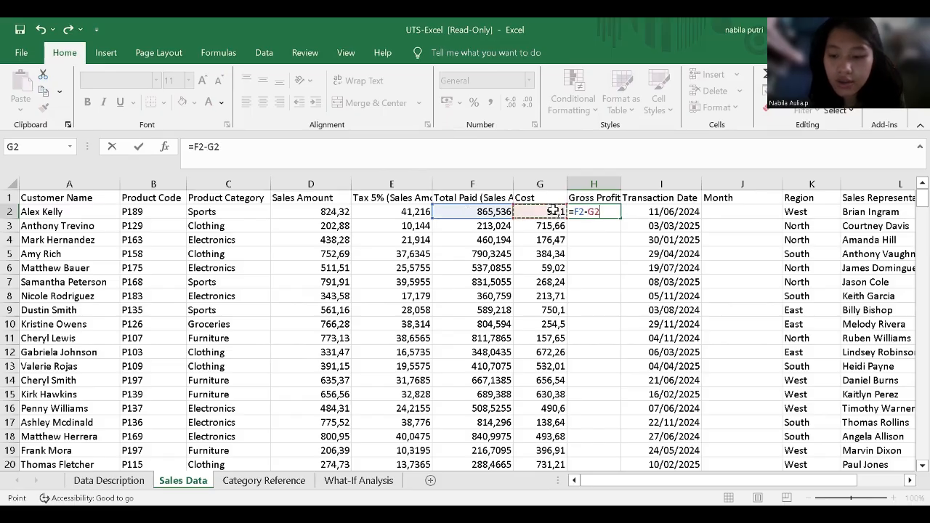
key(Return)
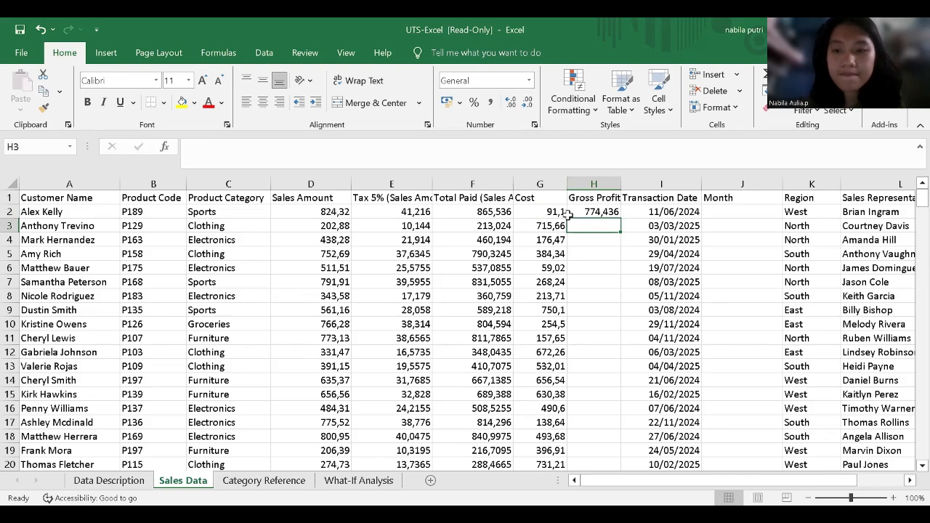
click(571, 213)
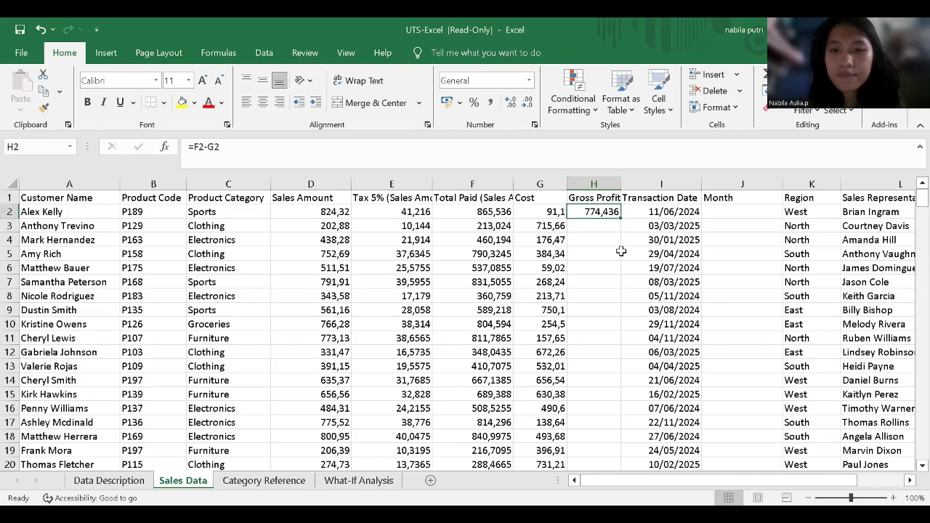
double_click(623, 215)
click(553, 319)
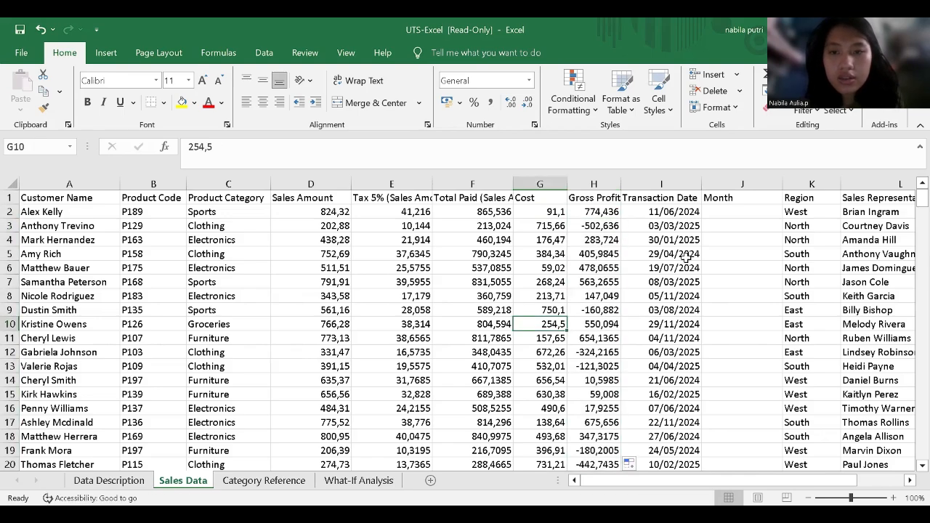
Step: Enter the formula =TEXT(I2;"mmmm") in J2 to extract the month name from the transaction date
scroll(553, 320, right, 3)
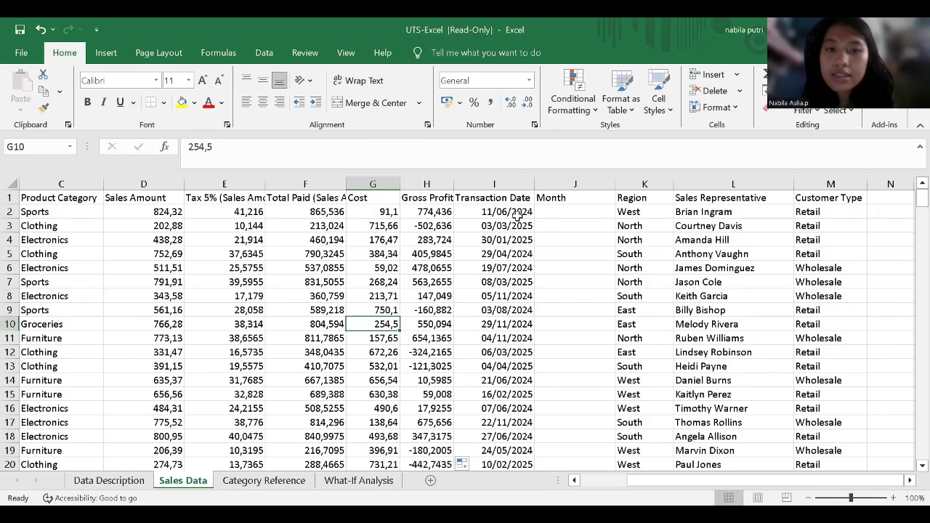
click(575, 211)
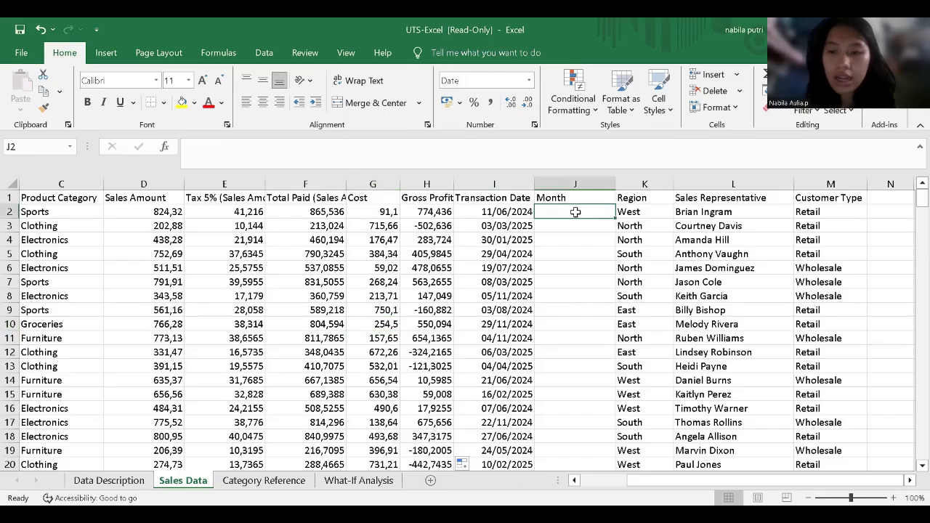
text(=)
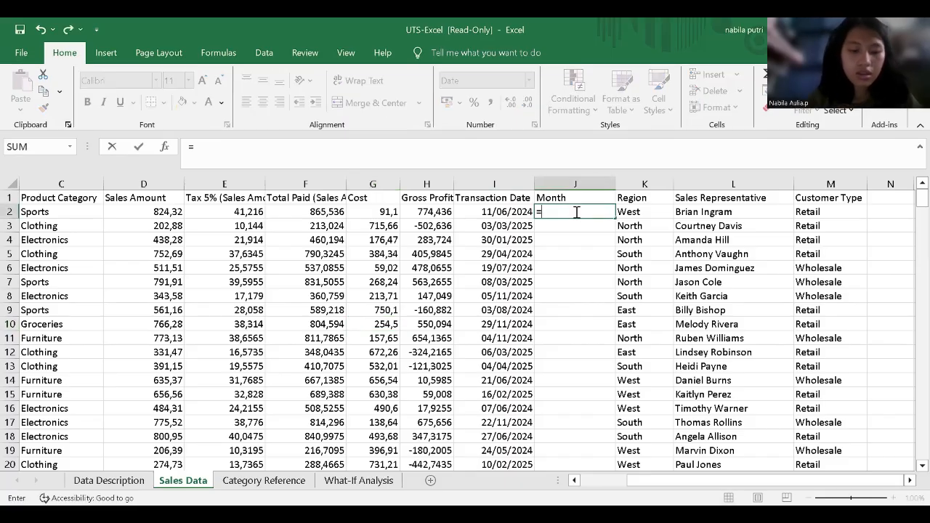
text(text)
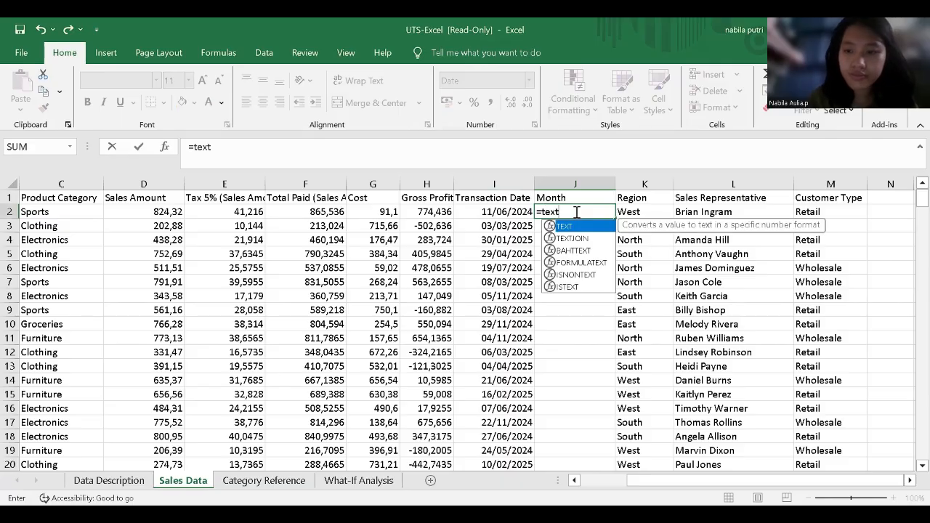
text(()
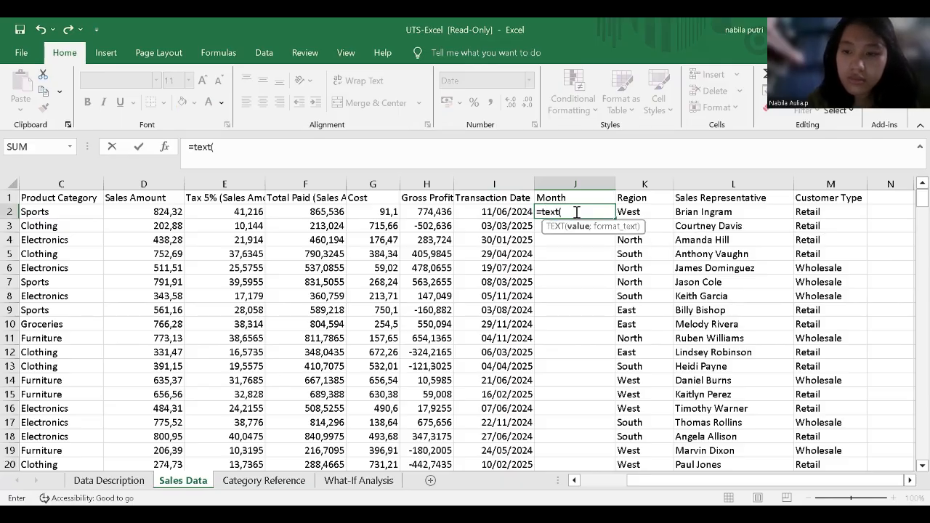
click(507, 213)
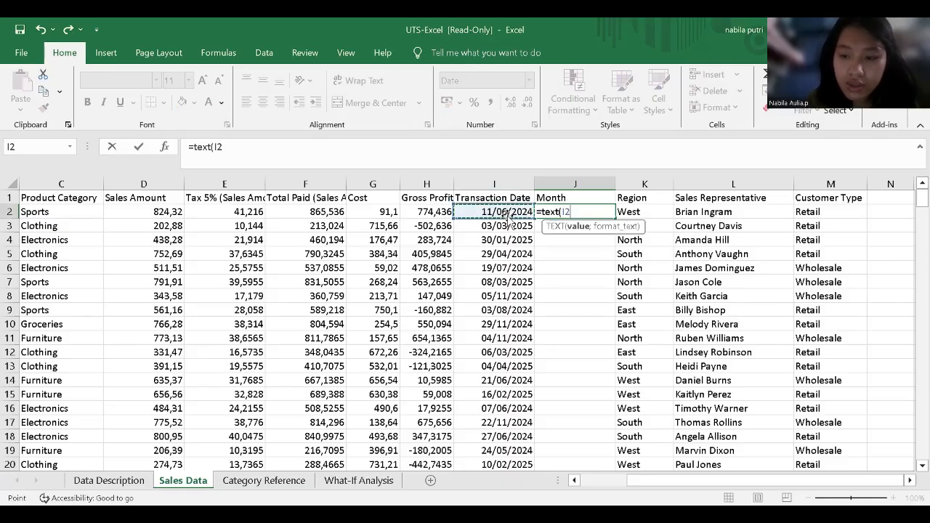
text(;")
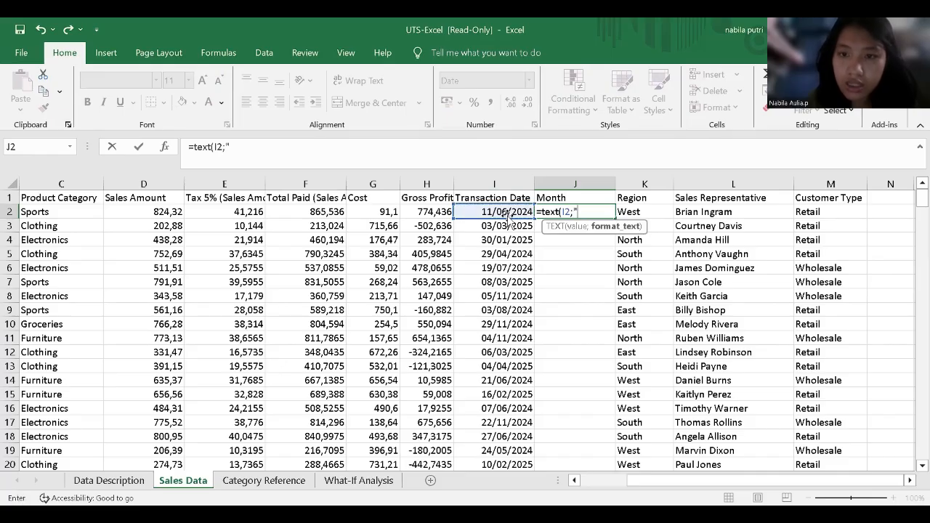
text(mm)
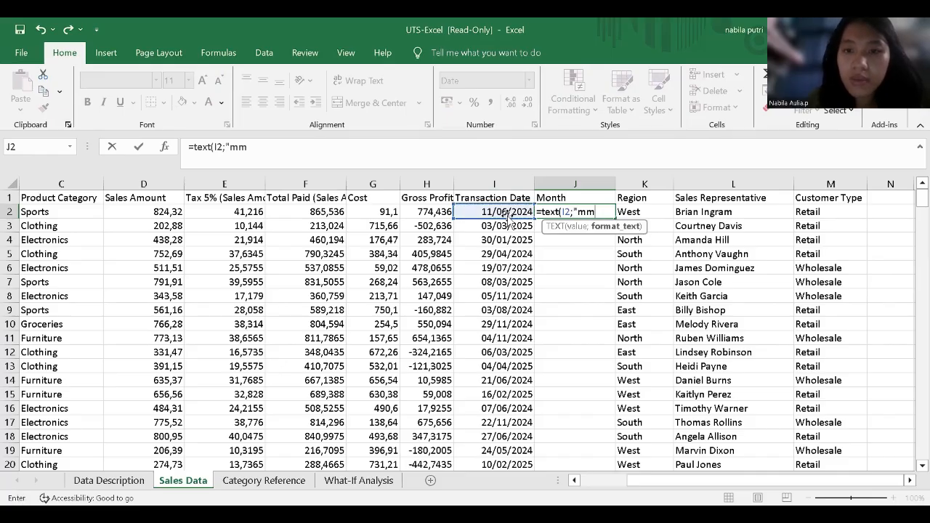
text(mm")
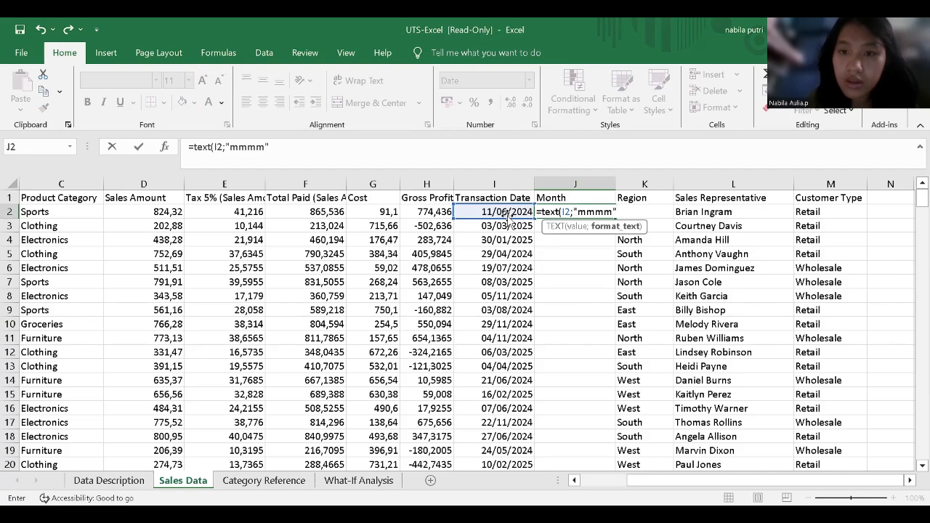
key(Return)
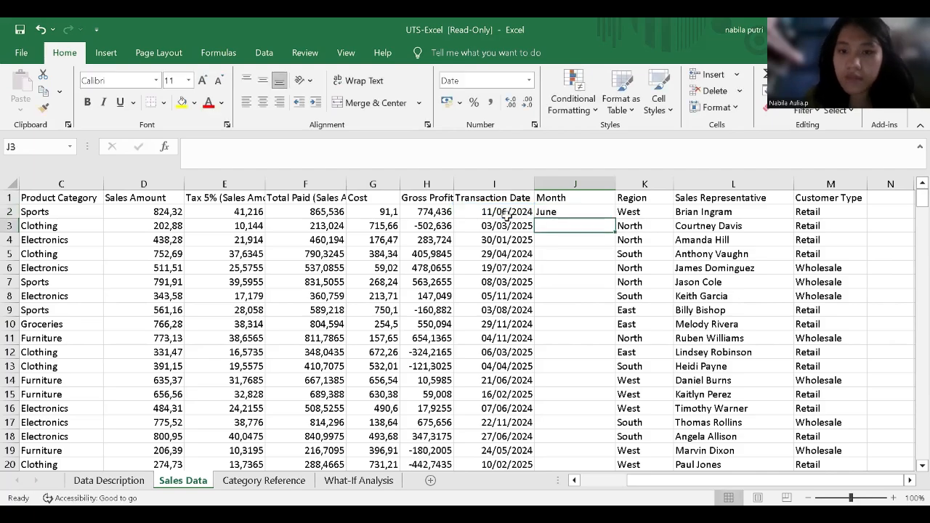
Step: Fill the J2 month formula down the Month column for all data rows
click(562, 212)
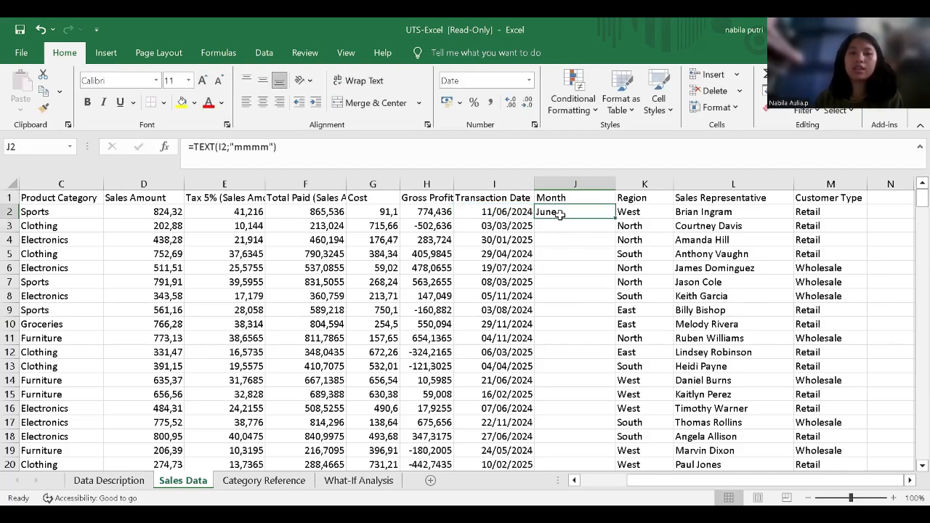
double_click(614, 218)
click(600, 255)
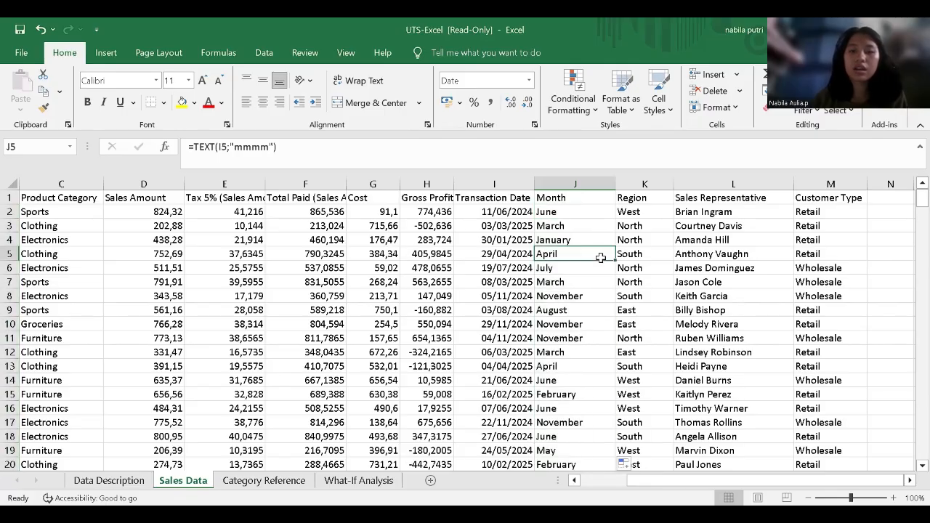
Step: Select the Sales Data range A1:M301 and create a PivotTable from it on a new worksheet
scroll(525, 270, right, 2)
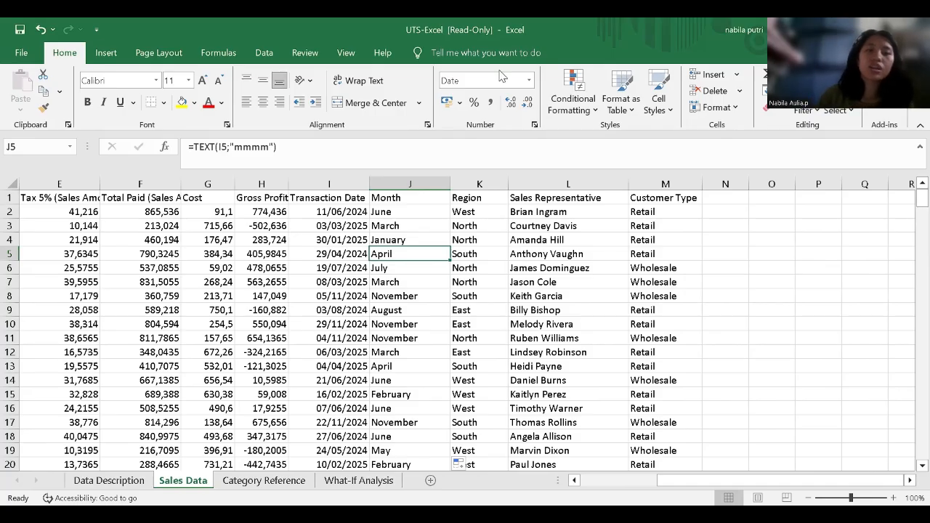
click(134, 254)
scroll(82, 248, left, 4)
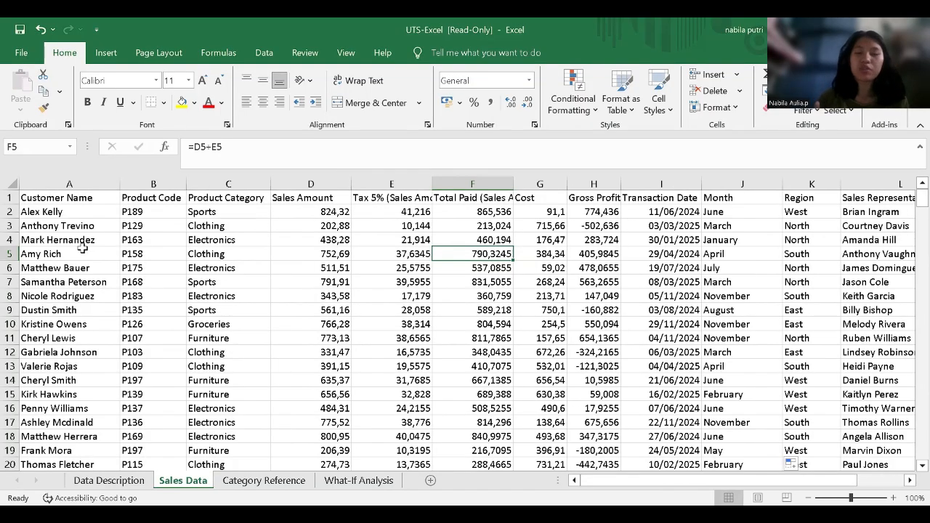
drag(40, 197, 889, 258)
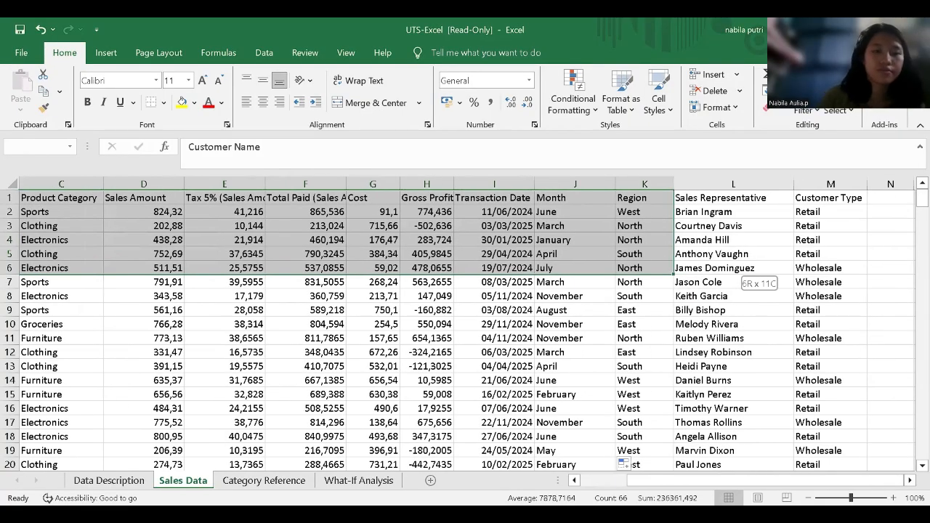
drag(623, 465, 347, 267)
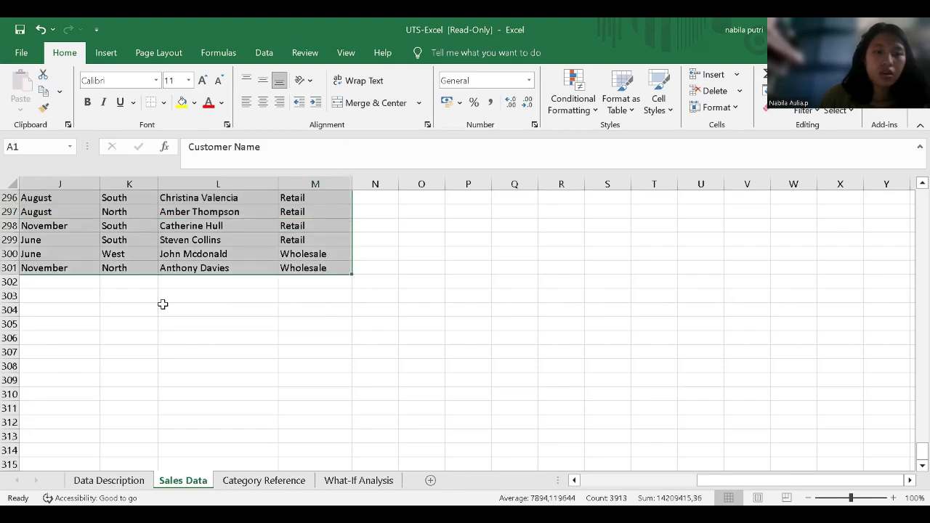
scroll(163, 304, left, 3)
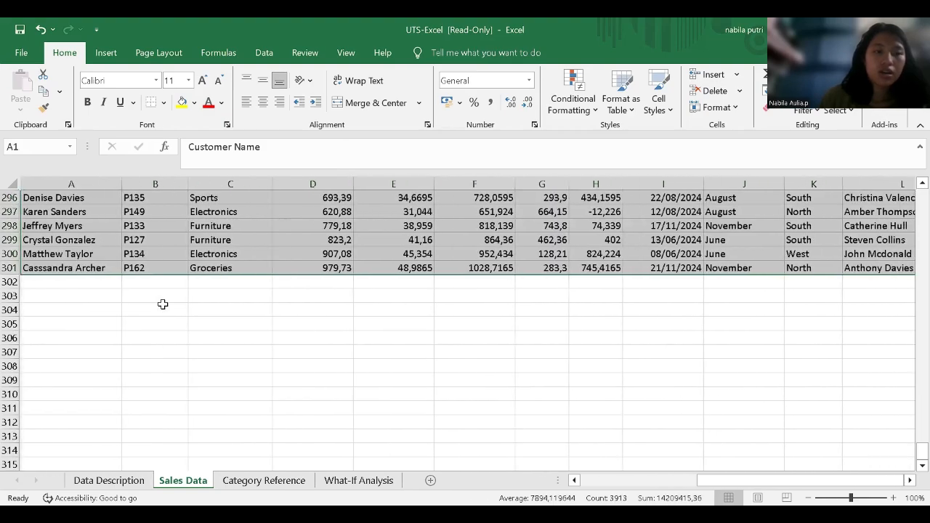
click(105, 53)
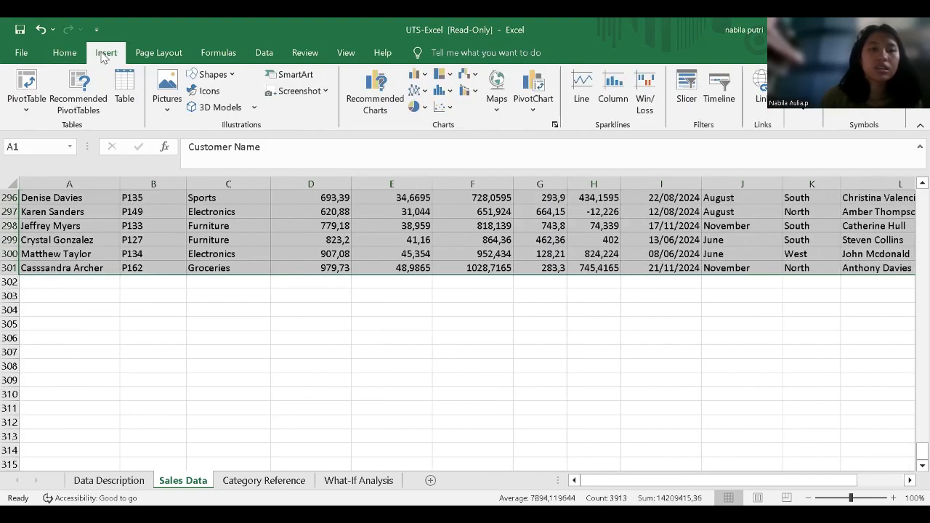
click(26, 109)
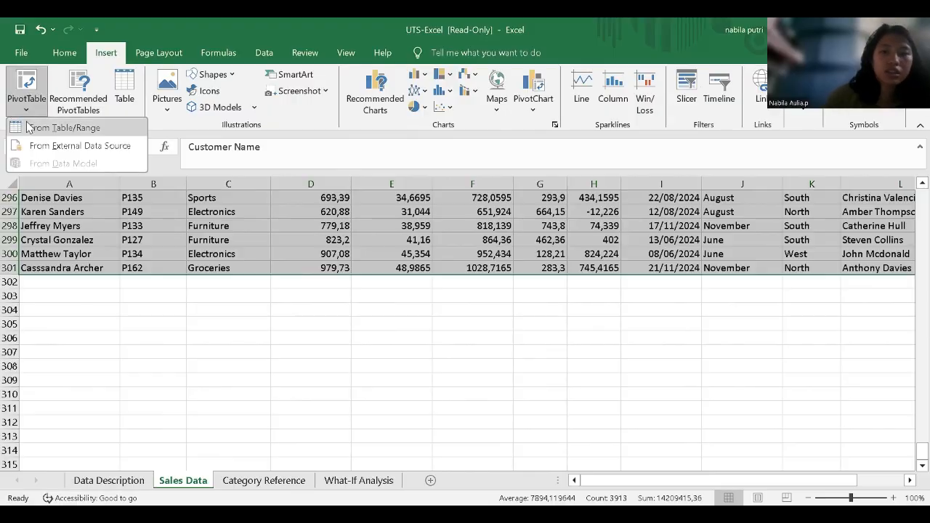
click(27, 128)
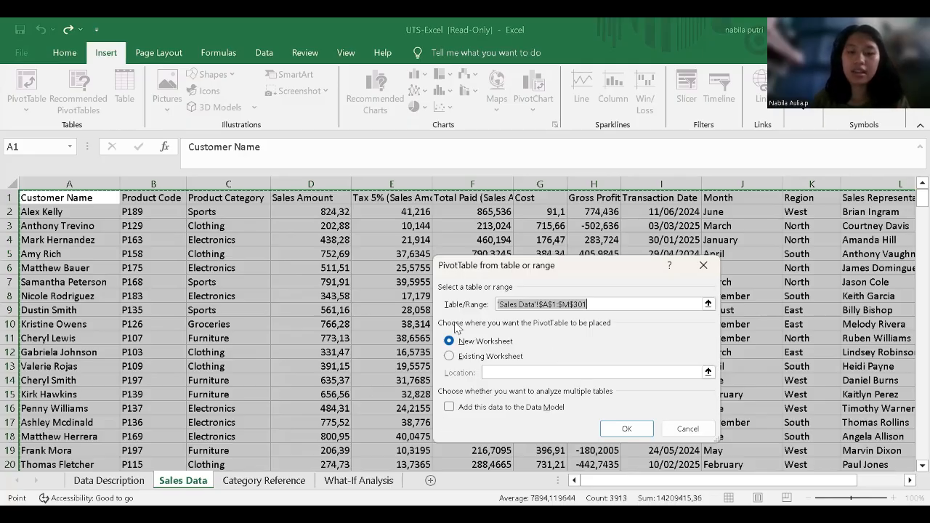
click(622, 433)
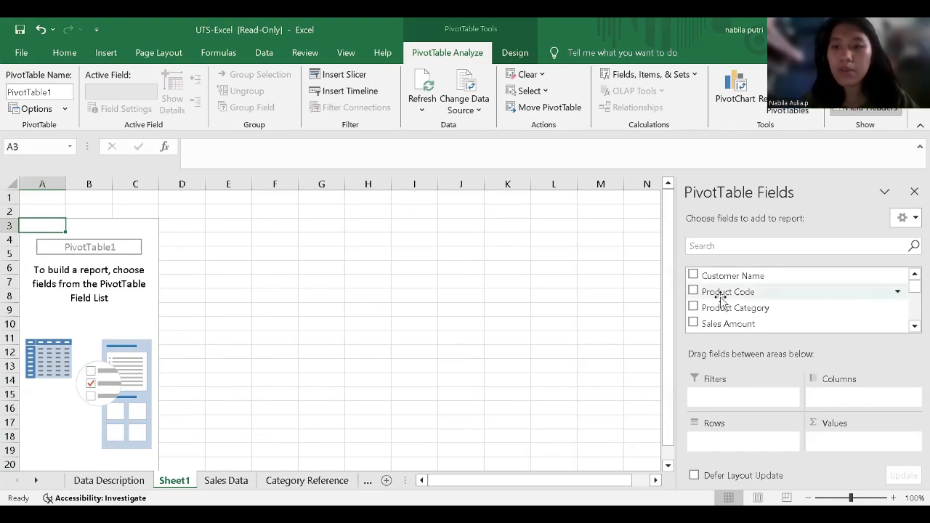
Step: Add Product Code to the PivotTable rows and the sum of Sales Amount to its values
scroll(720, 298, down, 5)
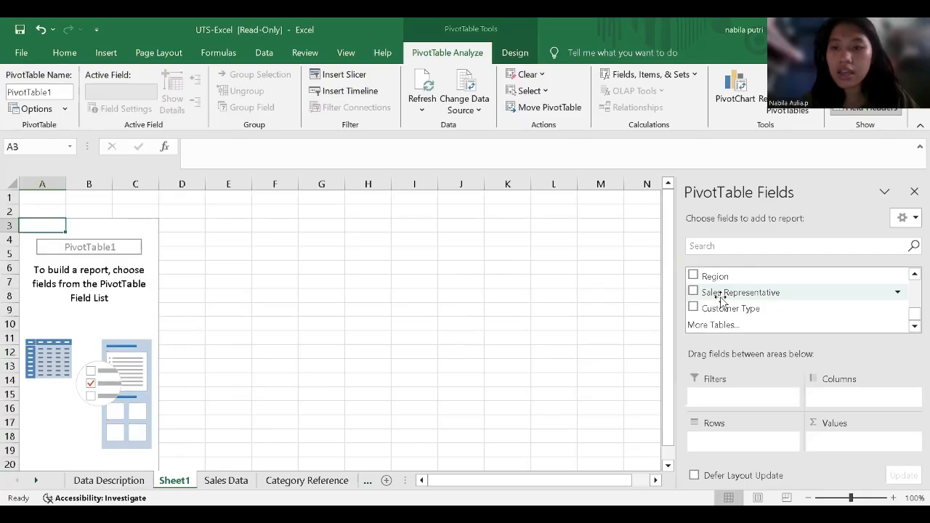
scroll(721, 299, up, 5)
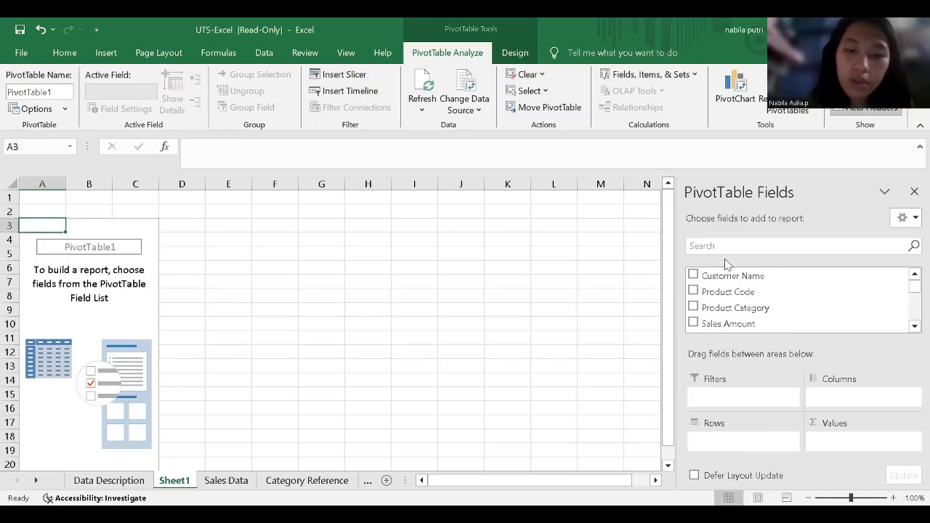
drag(730, 313, 835, 443)
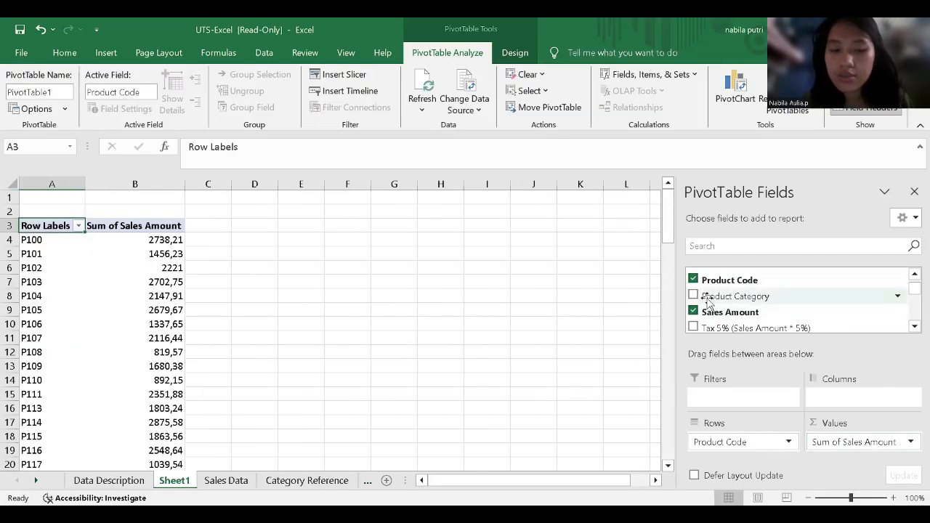
Step: Add the sum of Gross Profit (Sales Amount - Cost) to the PivotTable values, ahead of Sales Amount
scroll(708, 303, down, 3)
scroll(706, 299, up, 2)
scroll(708, 302, down, 1)
scroll(708, 303, up, 3)
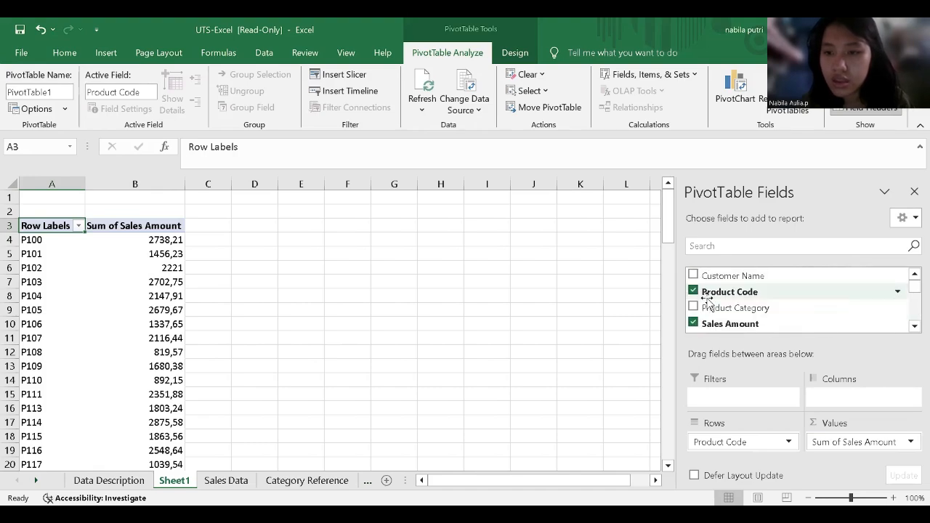
scroll(716, 296, down, 3)
drag(724, 290, 828, 434)
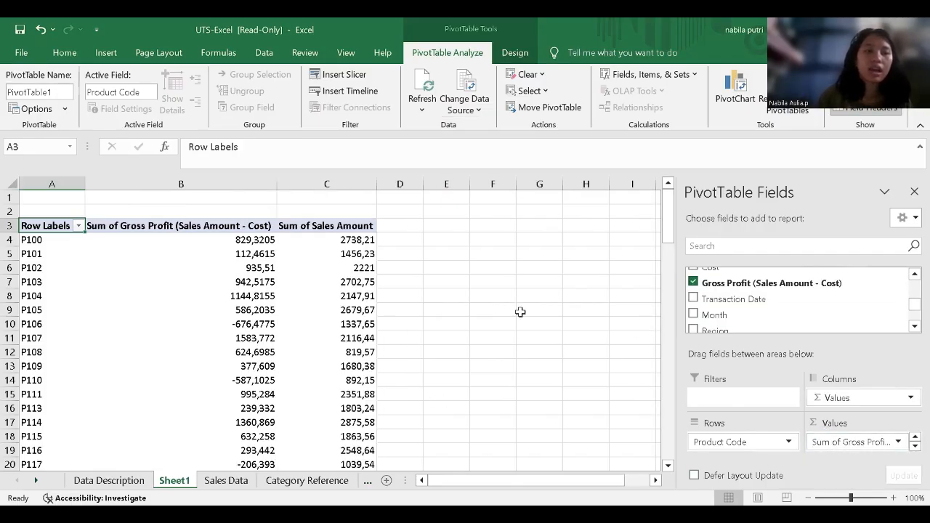
Step: Enter the title "Pivot Table 1" in cell A1 above the product PivotTable
click(66, 197)
text(pivot Table 1)
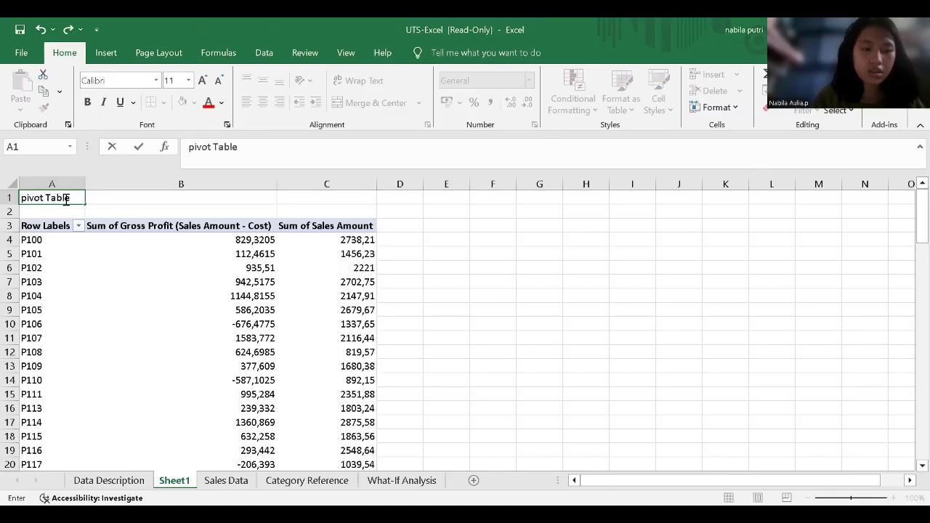
click(27, 201)
key(BackSpace)
text(P)
click(106, 203)
click(77, 197)
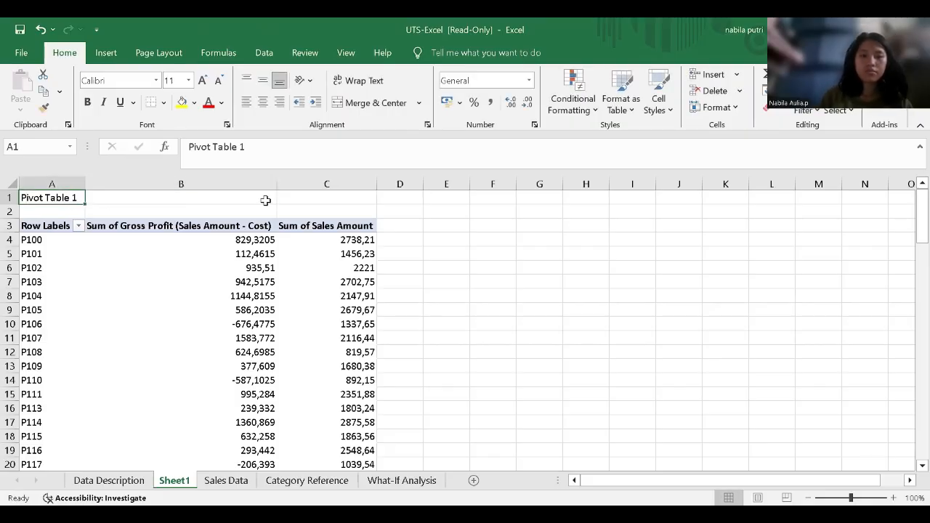
click(263, 198)
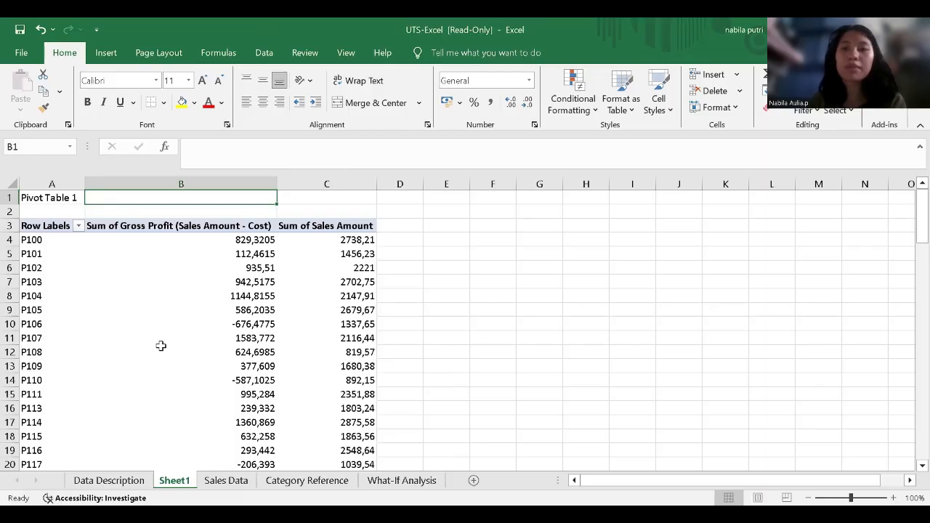
Step: Merge and center the title across A1:C2, align it vertically to the middle and make it bold
mouse_move(161, 346)
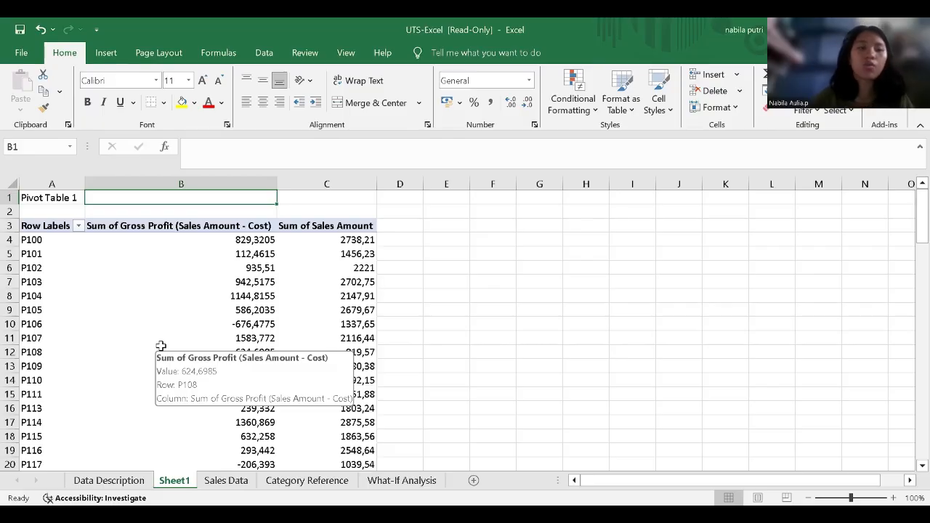
drag(65, 196, 342, 207)
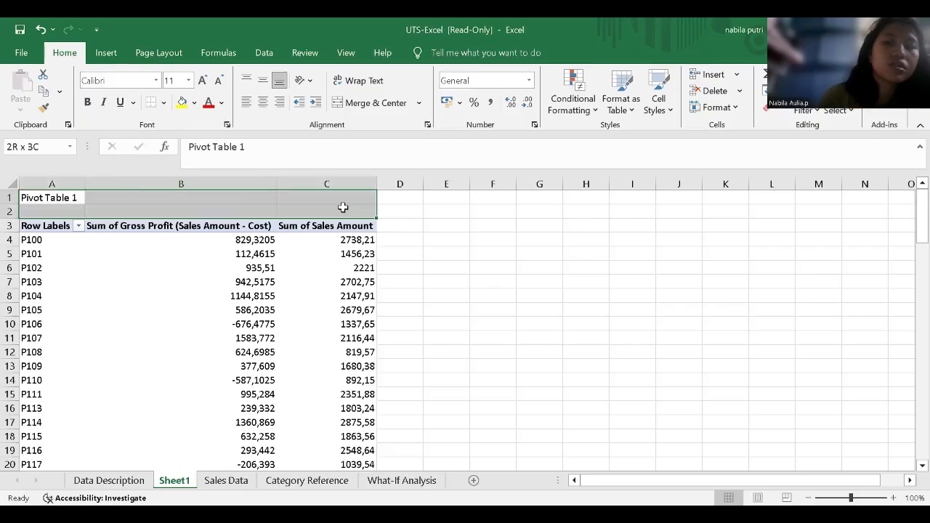
click(375, 103)
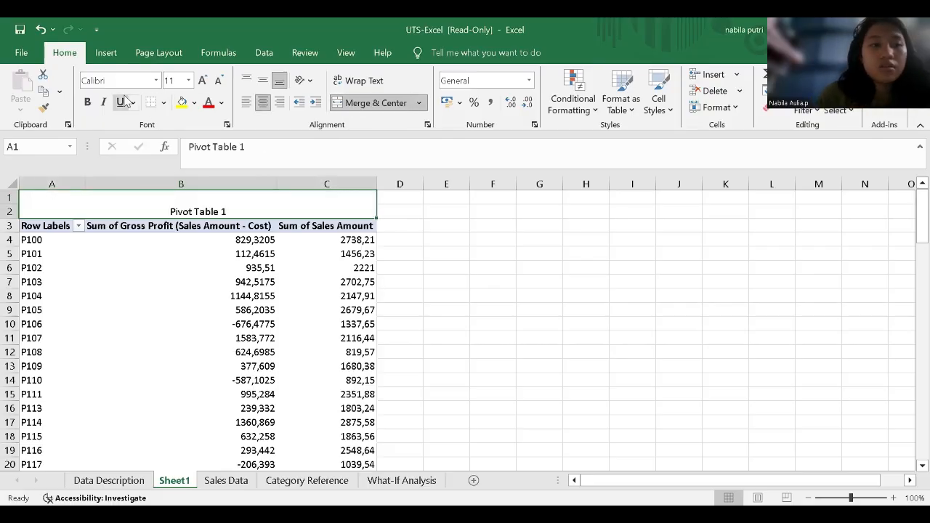
click(263, 80)
click(87, 101)
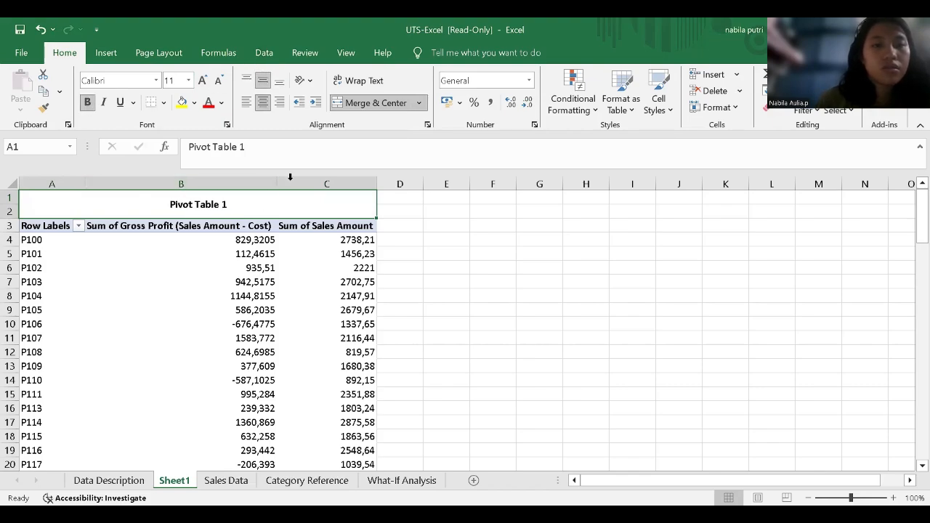
Step: Start a new PivotTable from cell E3 of Sheet1, using the Sales Data range A1:M301 as its source
click(438, 226)
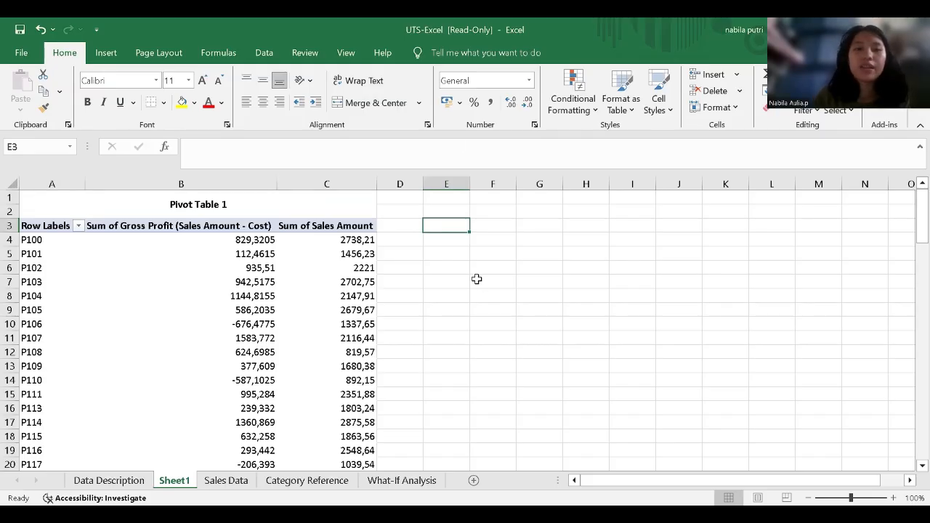
click(111, 53)
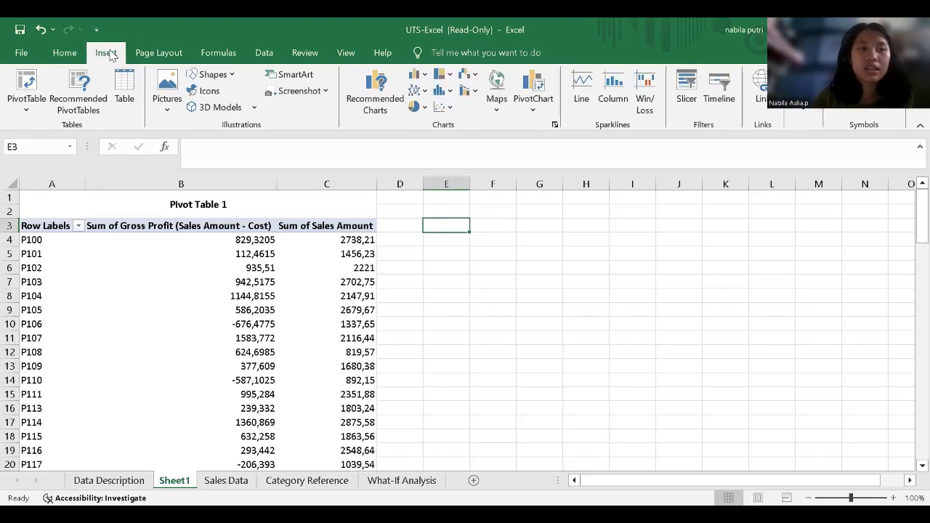
click(26, 110)
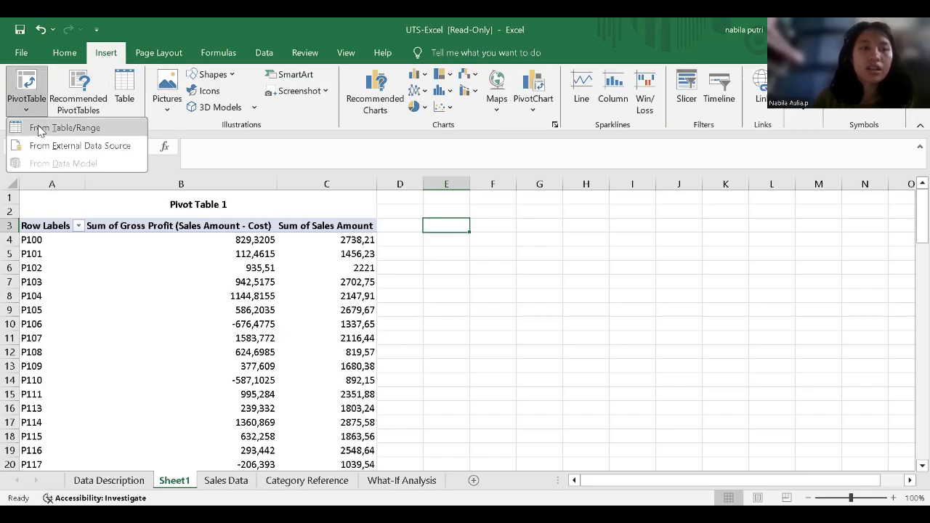
click(65, 128)
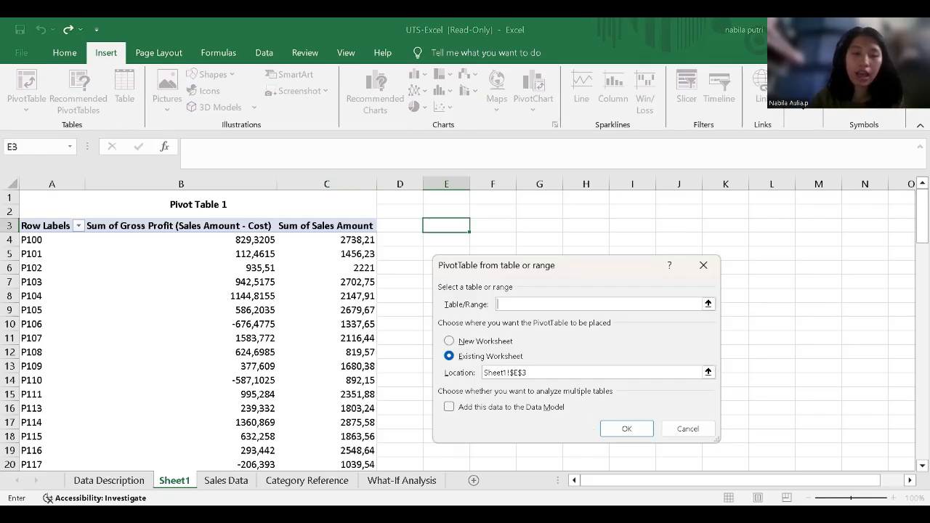
click(211, 482)
click(29, 201)
drag(29, 202, 679, 423)
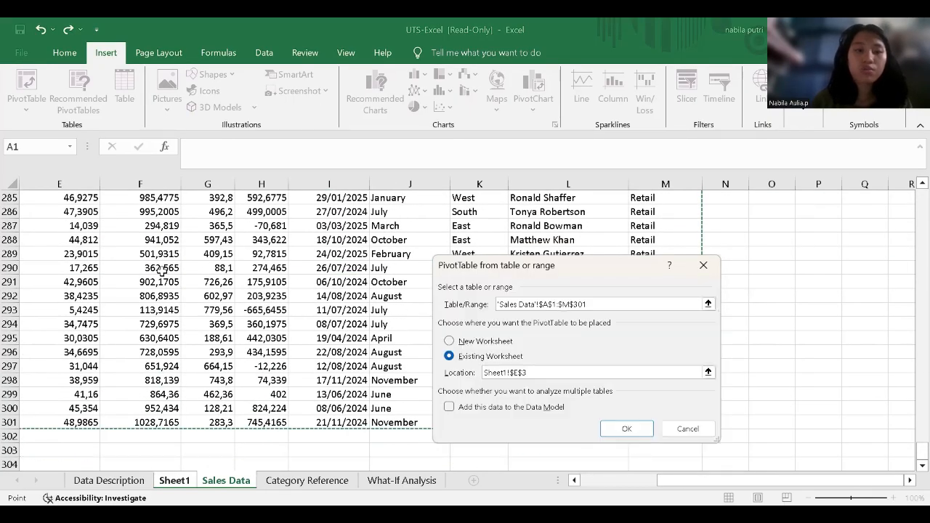
scroll(195, 287, left, 5)
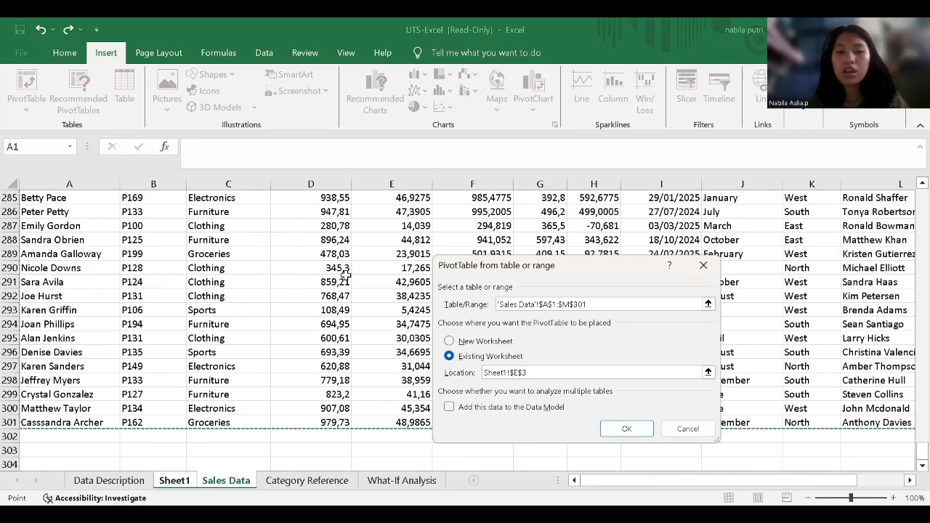
Step: Set the PivotTable's location on the existing worksheet to E3 and create it
click(596, 374)
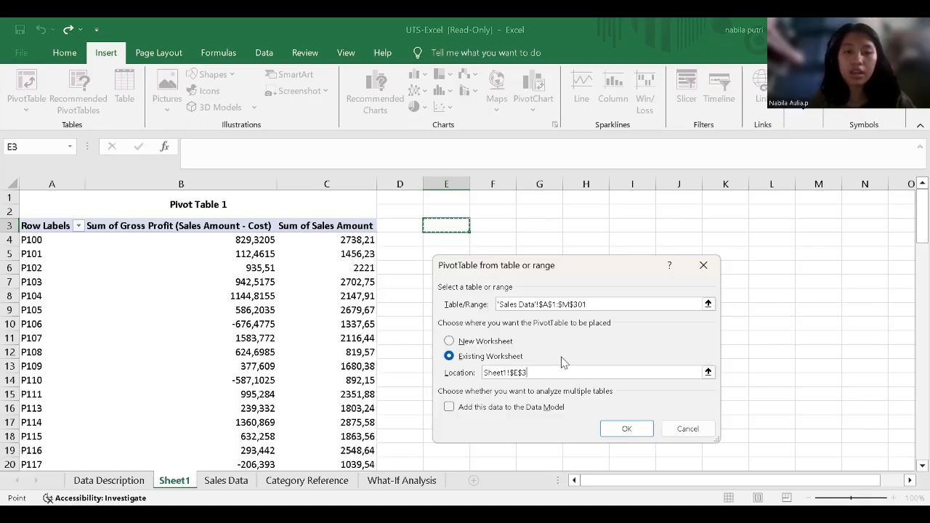
key(BackSpace)
key(BackSpace)
key(BackSpace)
key(BackSpace)
key(BackSpace)
key(BackSpace)
key(BackSpace)
key(BackSpace)
key(BackSpace)
key(BackSpace)
key(BackSpace)
text(e3)
key(BackSpace)
key(BackSpace)
text(E3)
click(627, 429)
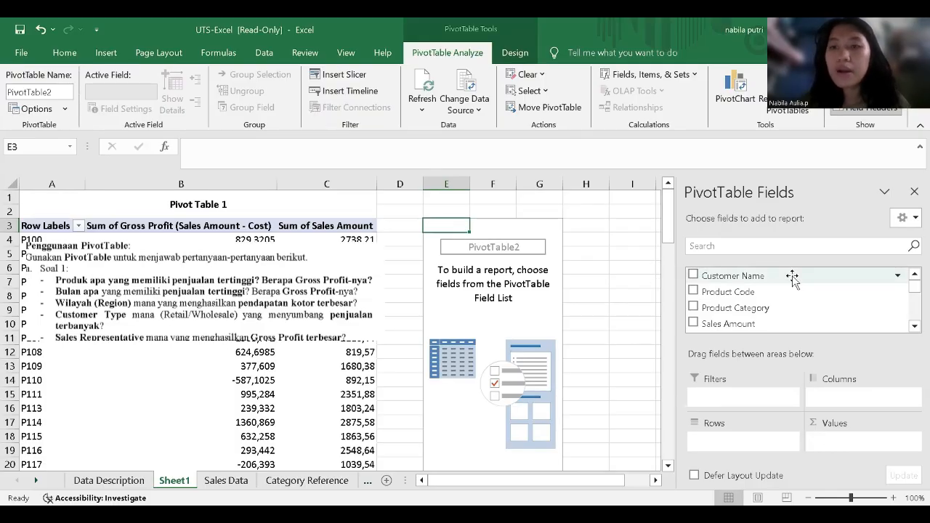
Step: Add Month to the second PivotTable's rows and the sum of Gross Profit (Sales Amount - Cost) to its values
scroll(792, 279, down, 3)
drag(716, 326, 768, 438)
drag(807, 283, 839, 432)
mouse_move(788, 298)
mouse_down()
mouse_move(822, 424)
mouse_move(880, 450)
mouse_move(871, 438)
mouse_up()
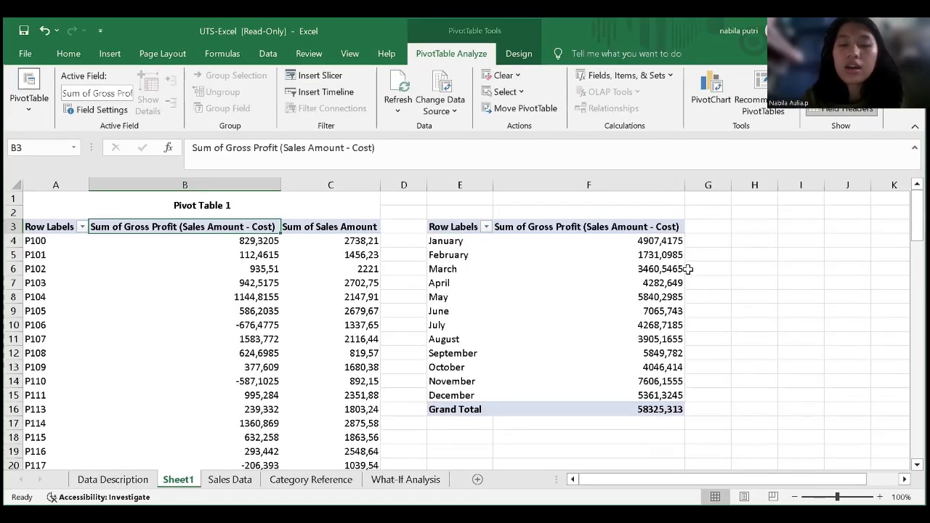
Step: Enter the title "Pivot Table 2" in E1 and format it as a merged, centered, bold heading across E1:F2
click(481, 200)
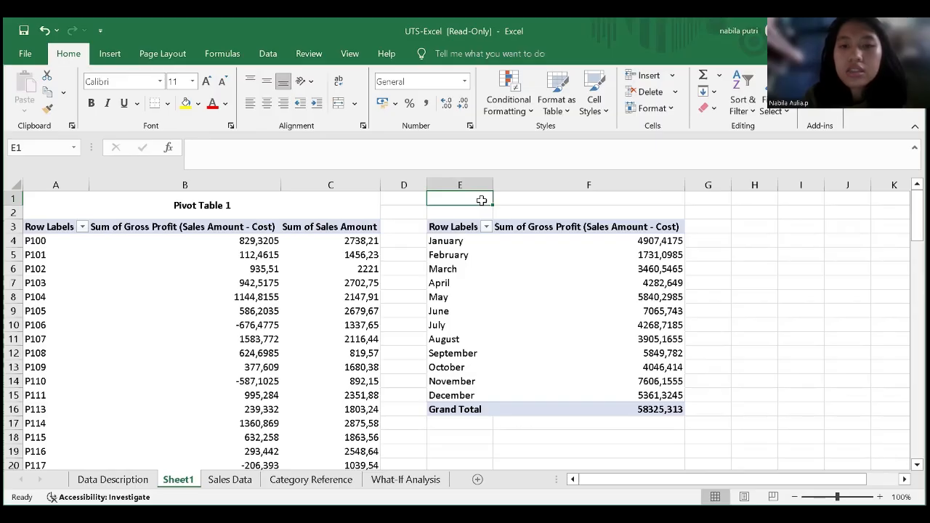
text(Pivot Table 2)
click(497, 201)
drag(476, 200, 603, 210)
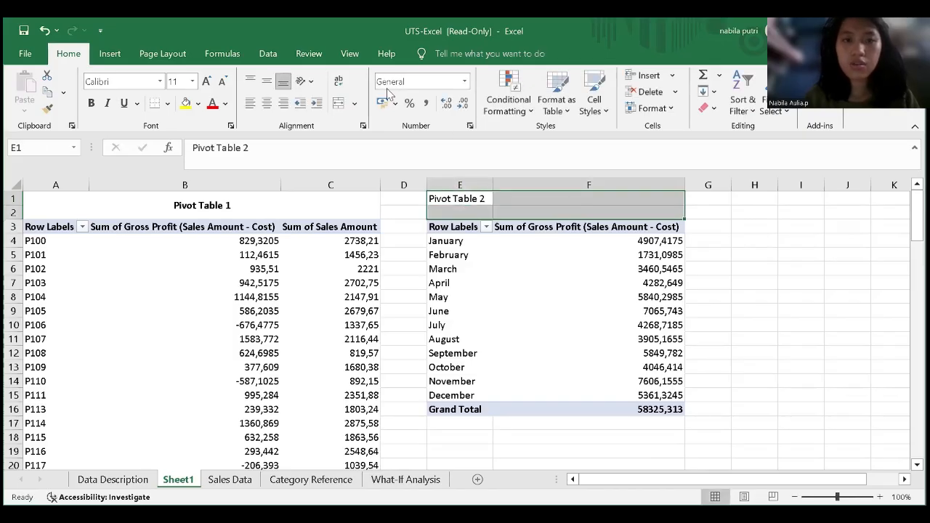
click(340, 104)
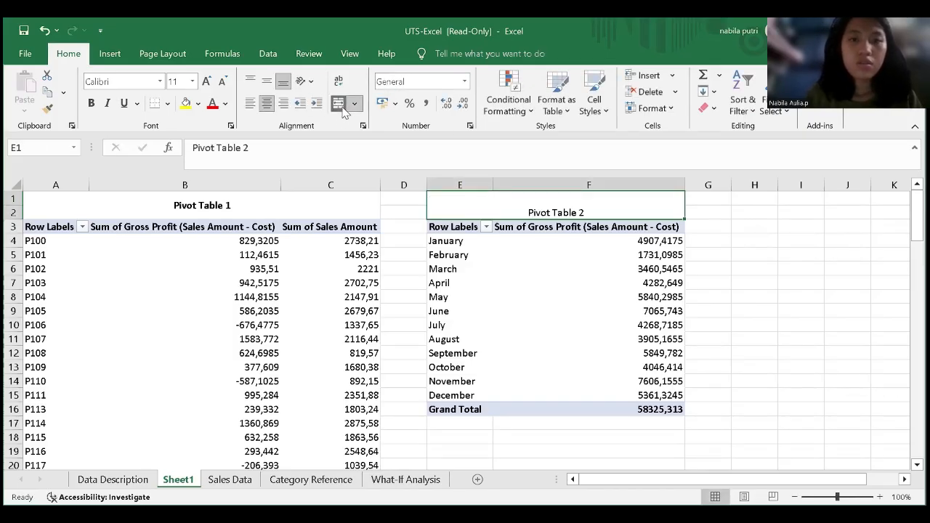
click(266, 82)
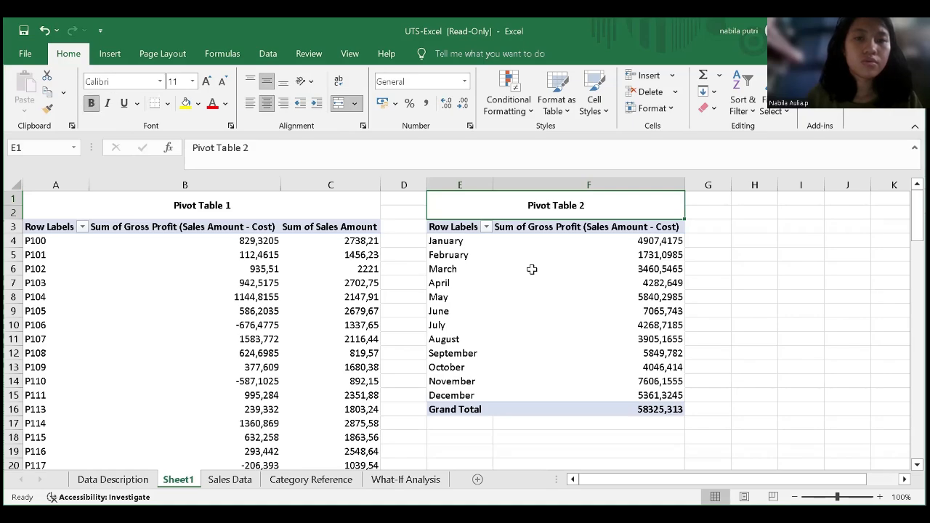
Step: Start a third PivotTable from cell H3 of Sheet1, with the Sales Data range A1:M301 as its source
click(716, 280)
scroll(731, 429, down, 2)
scroll(731, 429, up, 2)
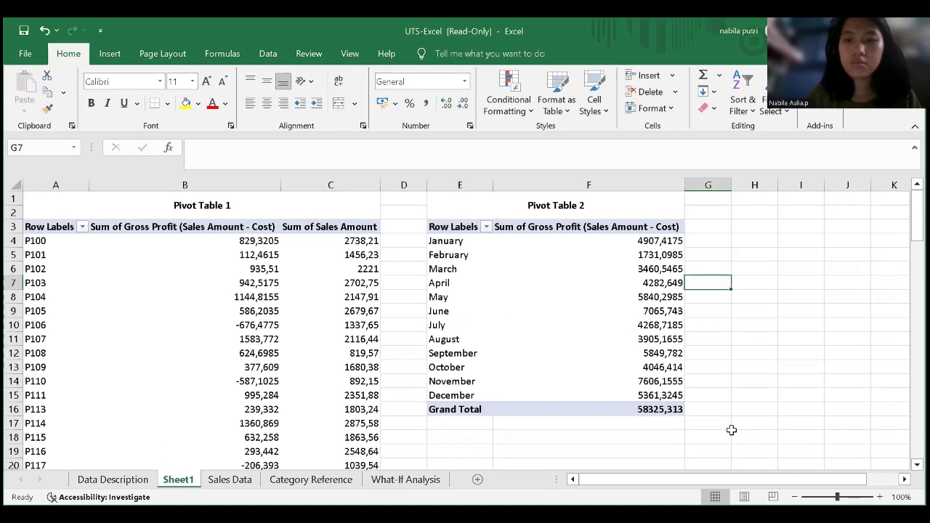
scroll(678, 440, right, 1)
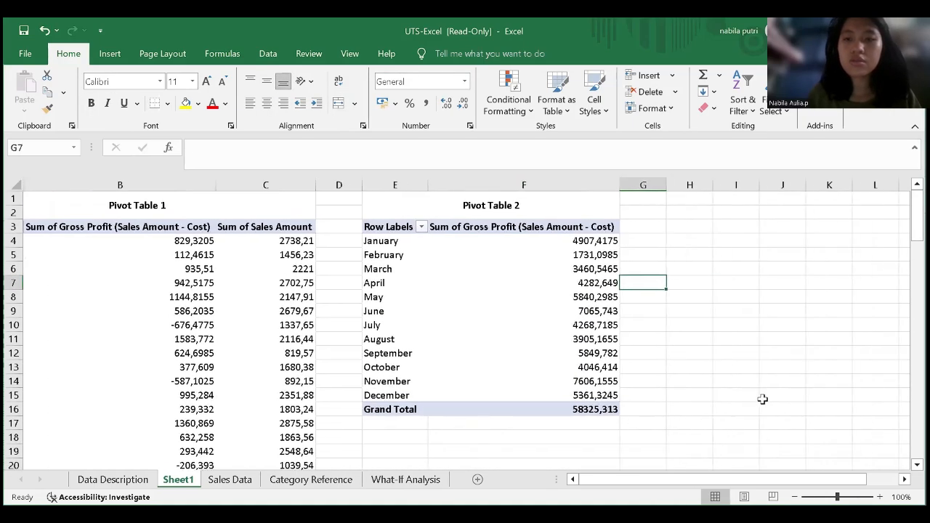
click(684, 228)
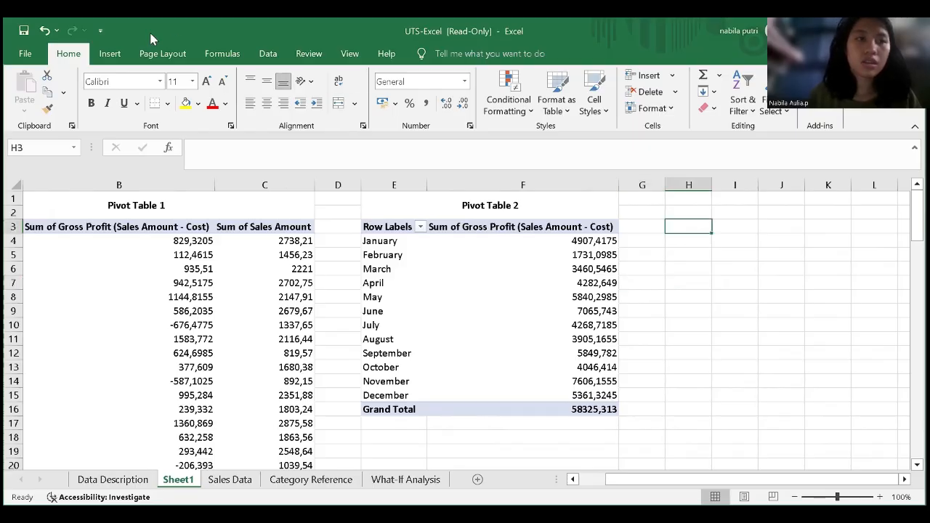
click(109, 54)
click(31, 102)
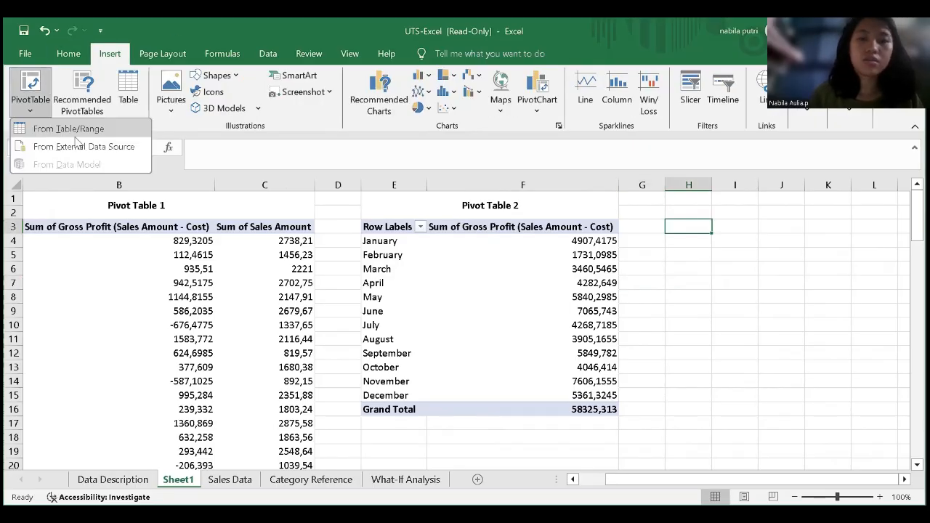
click(58, 130)
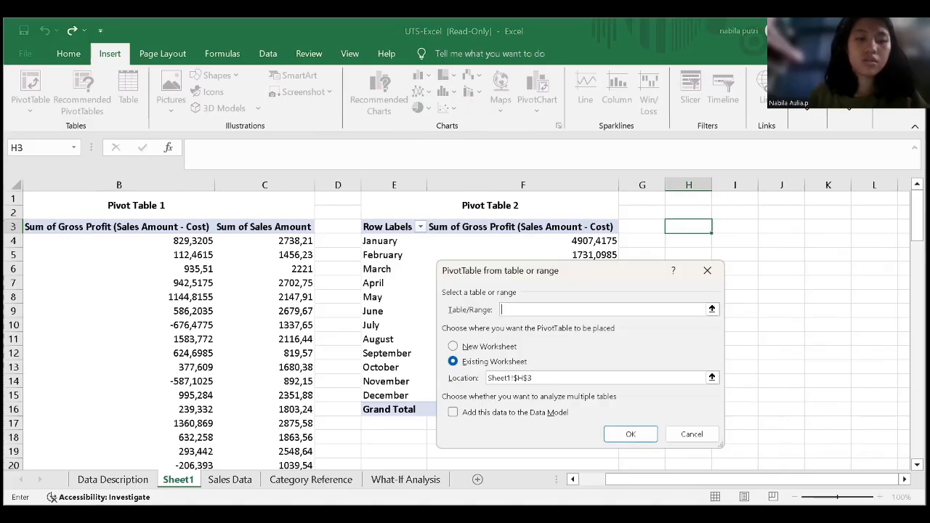
click(244, 481)
scroll(298, 352, up, 20)
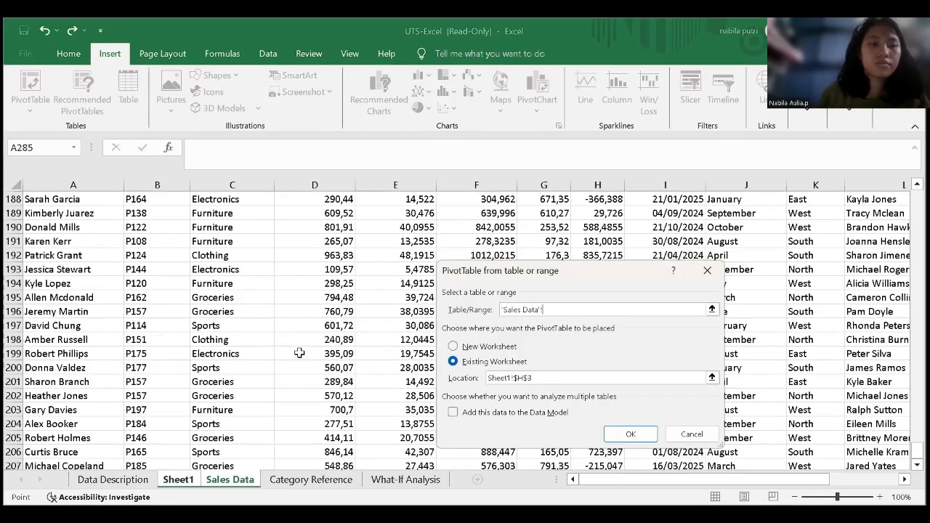
click(85, 198)
drag(196, 220, 876, 220)
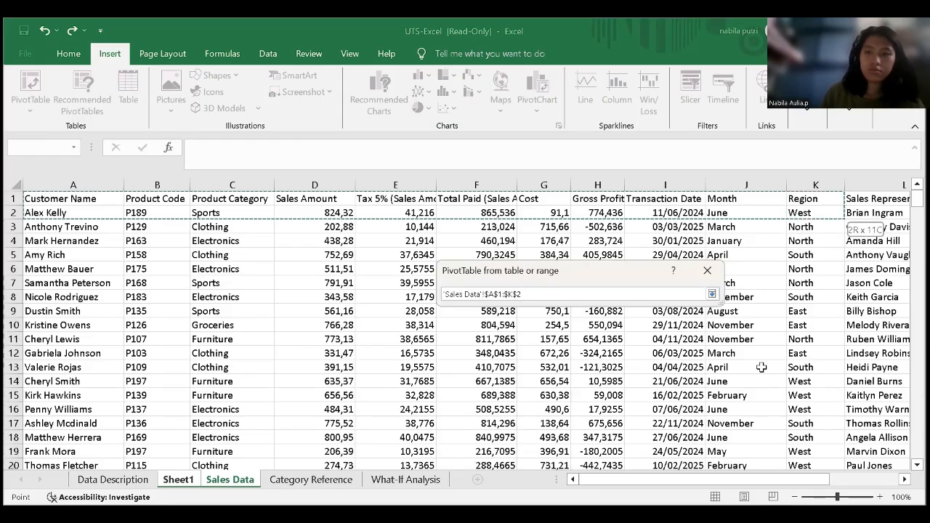
drag(763, 469, 764, 447)
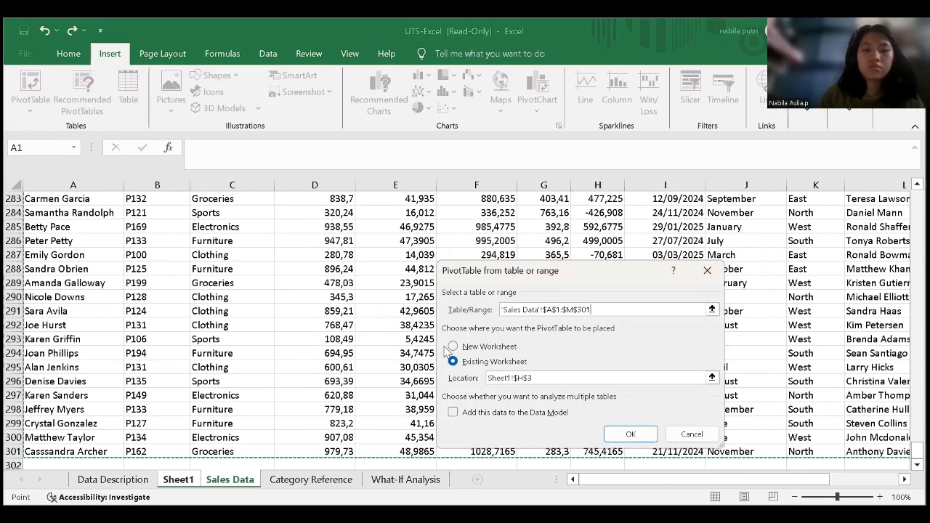
Step: Re-enter H3 as the third PivotTable's location on the existing worksheet and create it
click(548, 378)
key(BackSpace)
key(BackSpace)
key(BackSpace)
key(BackSpace)
key(BackSpace)
key(BackSpace)
key(BackSpace)
key(BackSpace)
key(BackSpace)
key(BackSpace)
key(BackSpace)
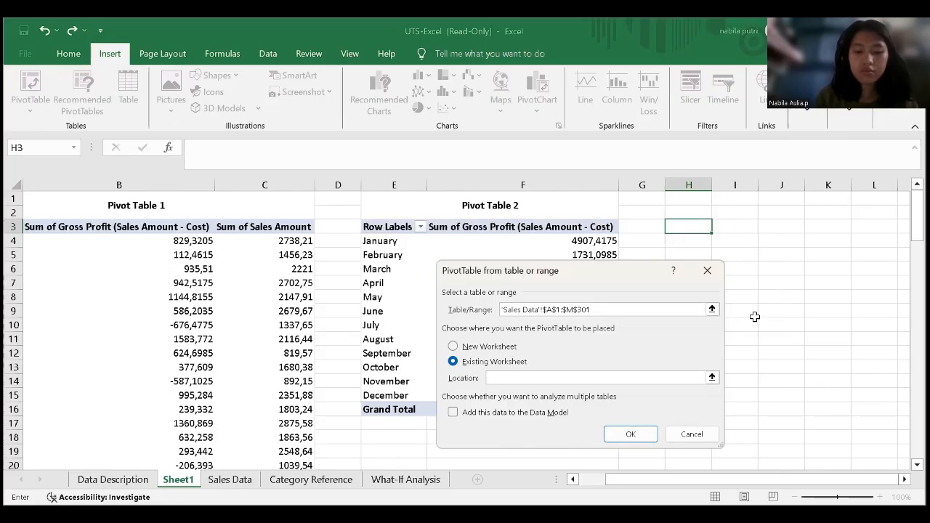
click(641, 434)
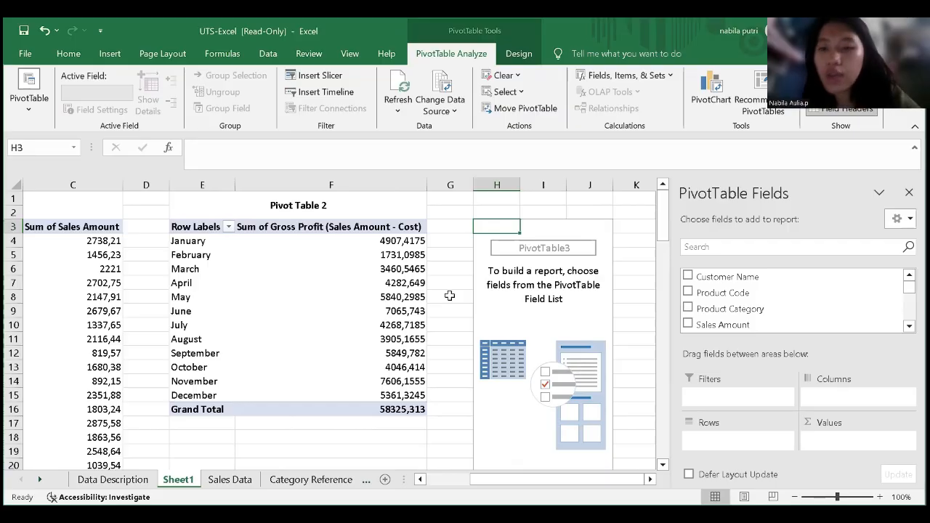
Step: Add Region to the third PivotTable's rows and the sum of Gross Profit (Sales Amount - Cost) to its values
scroll(839, 320, down, 5)
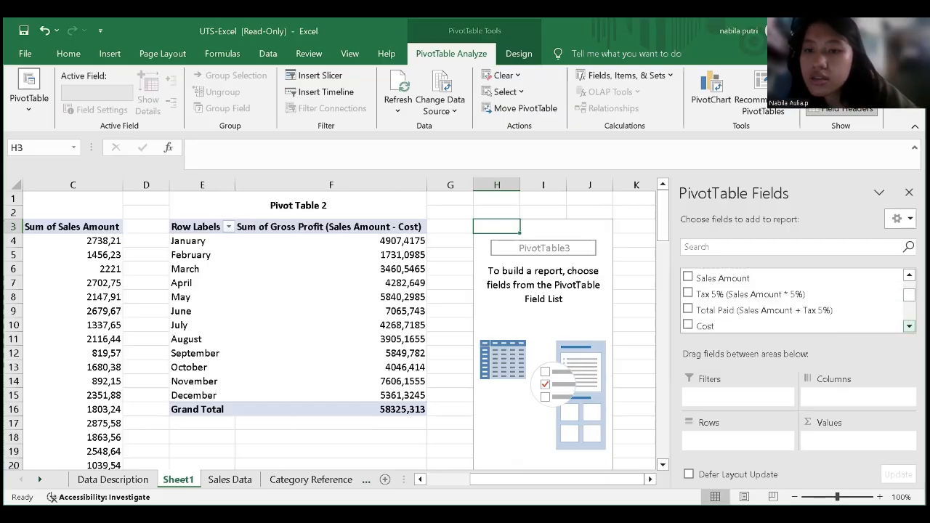
drag(839, 320, 734, 434)
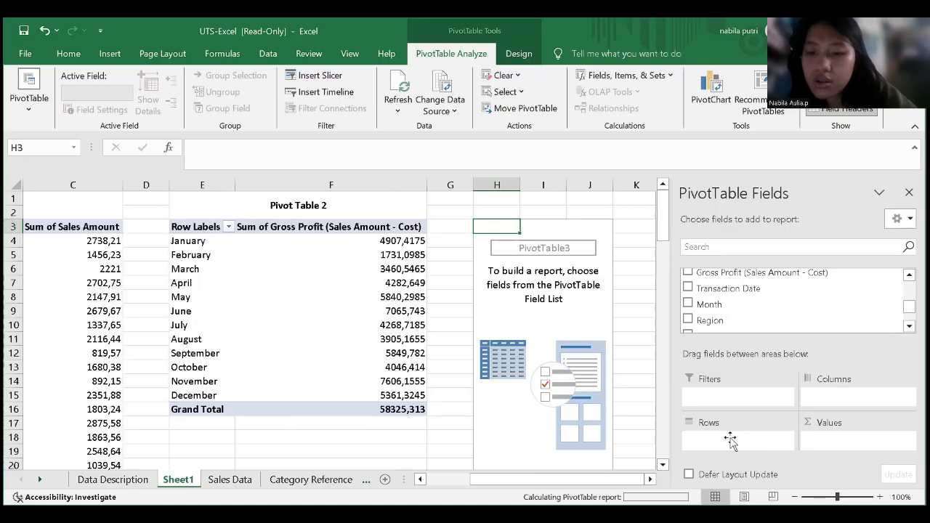
drag(773, 274, 842, 440)
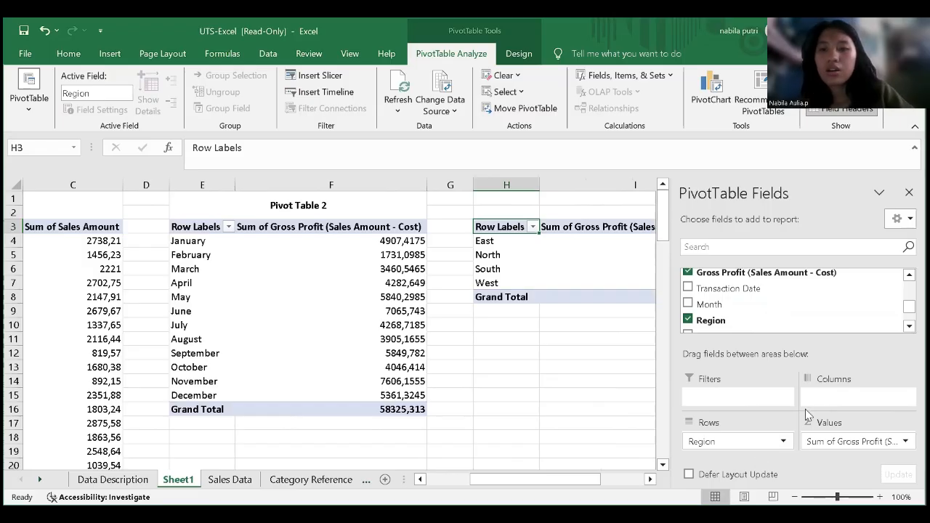
Step: Update the region PivotTable with Defer Layout Update turned on and close its field list
click(690, 475)
click(897, 474)
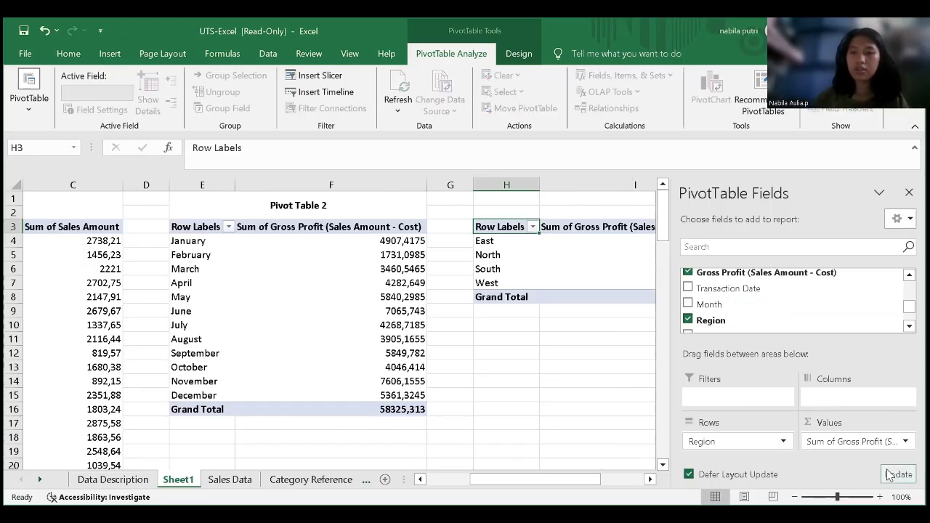
click(908, 191)
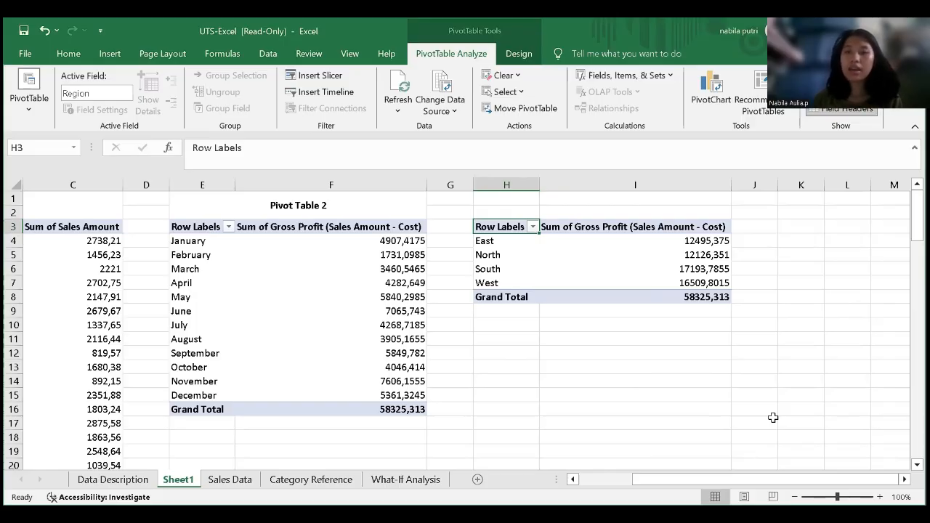
Step: Add the title Pivot Table 3 in H1, merged and centered across H1:I2 and in bold
click(511, 200)
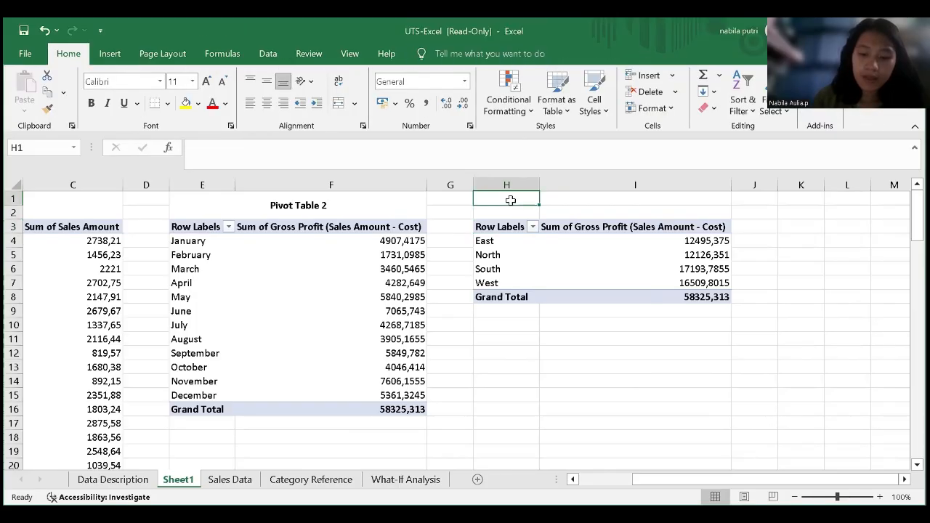
text(Pivot Table)
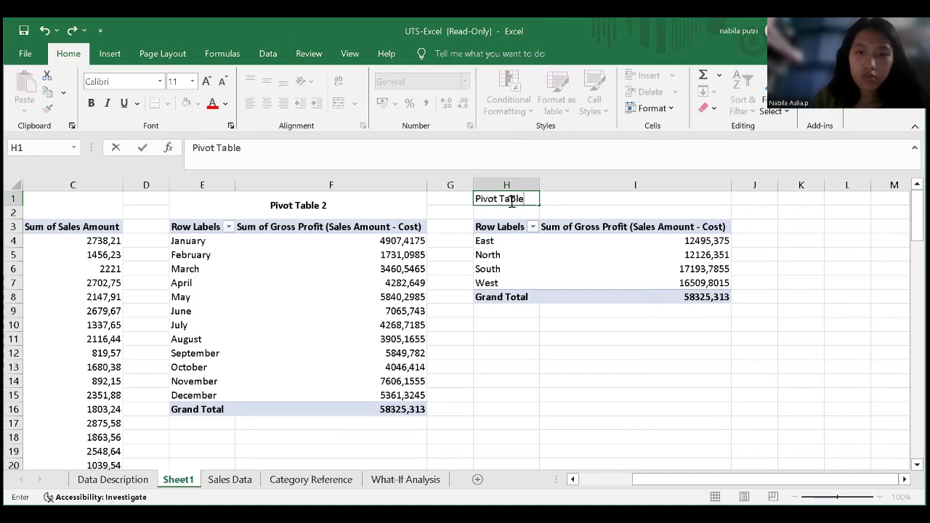
text( 3)
click(564, 209)
drag(506, 200, 602, 207)
click(338, 104)
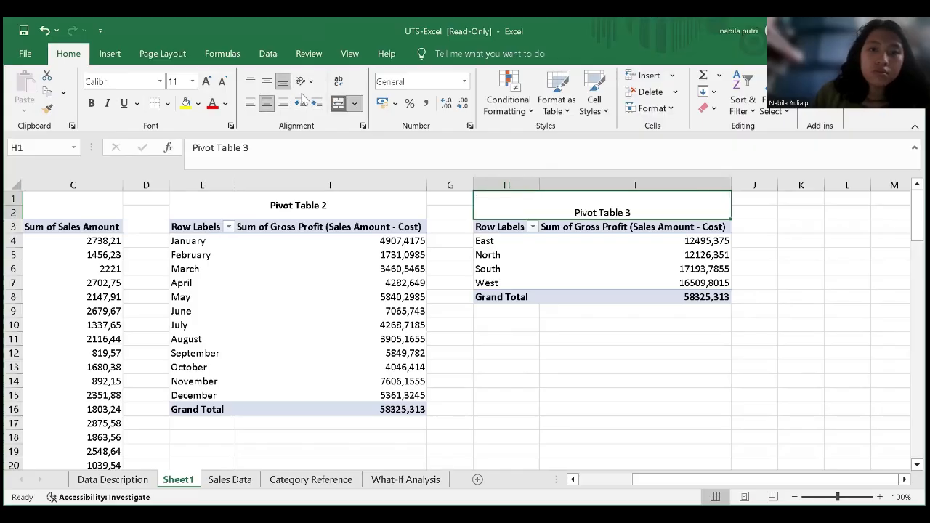
click(91, 103)
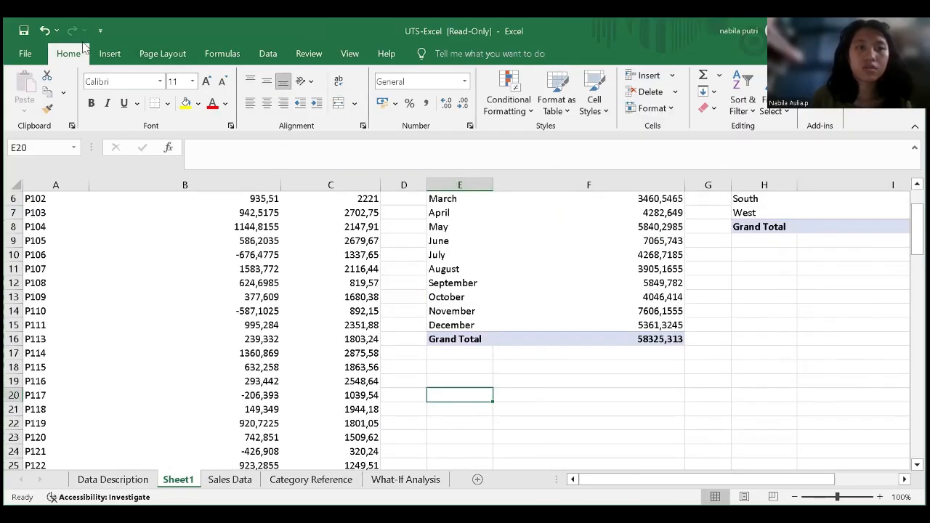
Step: Start a fourth PivotTable from cell E20 of Sheet1, with the Sales Data range A1:M301 as its source
click(109, 53)
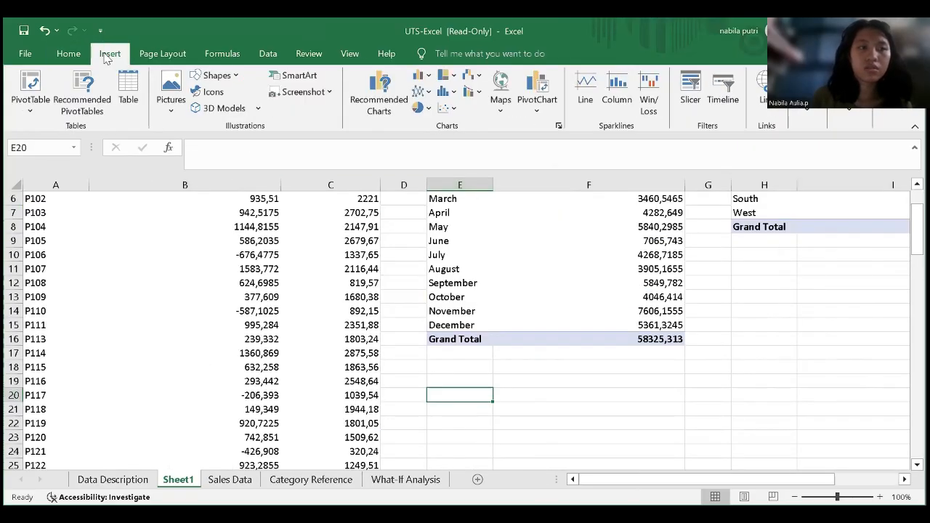
click(41, 109)
click(55, 128)
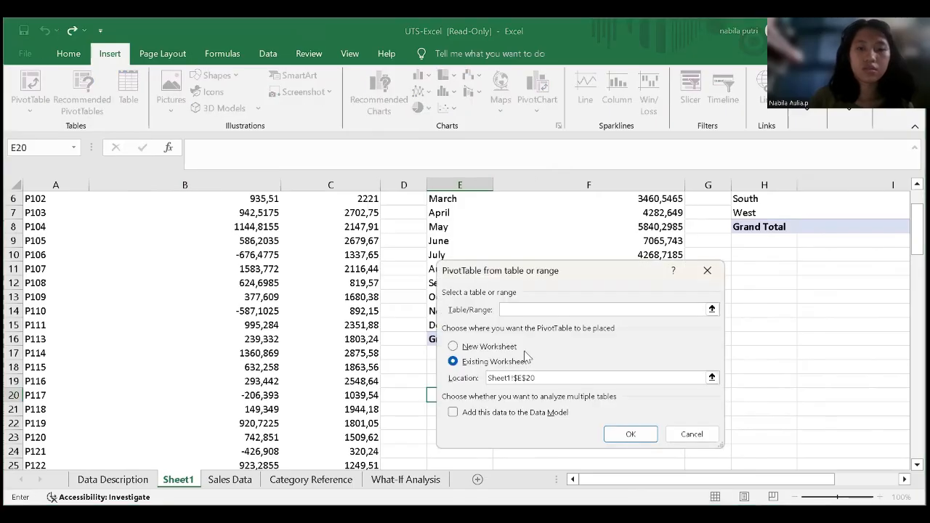
click(222, 482)
scroll(162, 308, up, 20)
scroll(164, 308, left, 1)
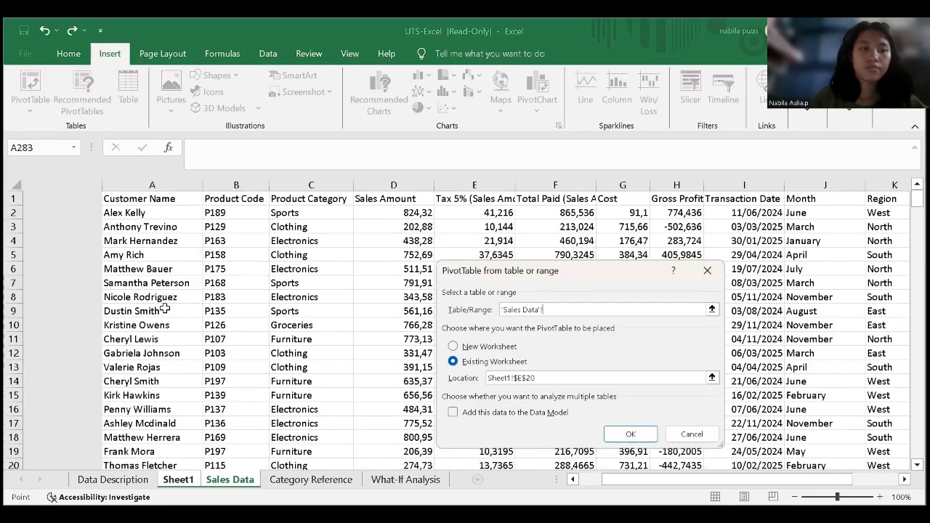
click(72, 196)
drag(616, 210, 905, 277)
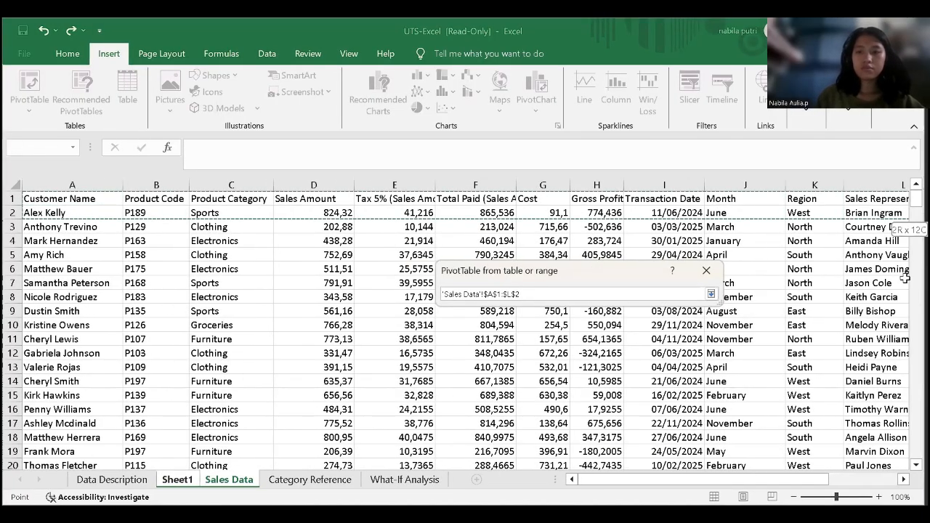
drag(758, 429, 742, 345)
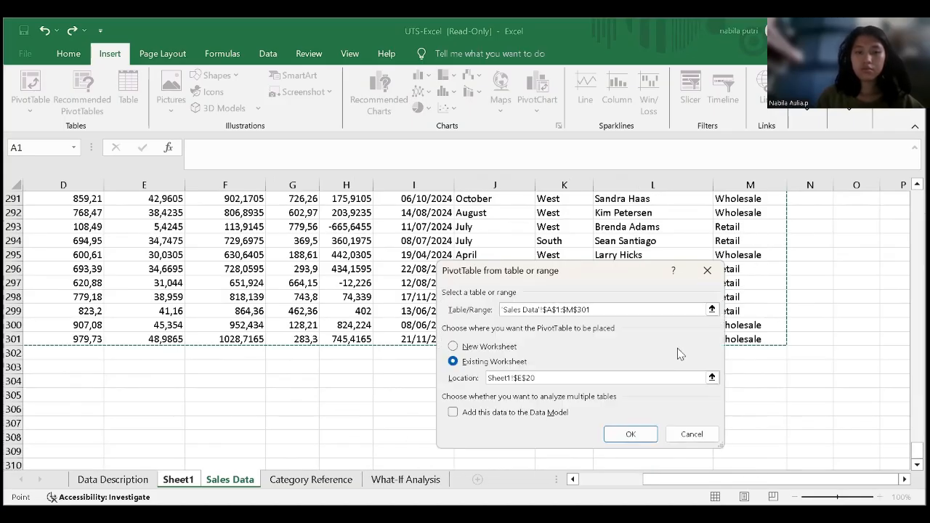
Step: Re-enter E20 as the fourth PivotTable's location on the existing worksheet and create it
click(577, 378)
key(BackSpace)
key(BackSpace)
key(BackSpace)
key(BackSpace)
key(BackSpace)
key(BackSpace)
key(BackSpace)
key(BackSpace)
key(BackSpace)
key(BackSpace)
key(BackSpace)
key(BackSpace)
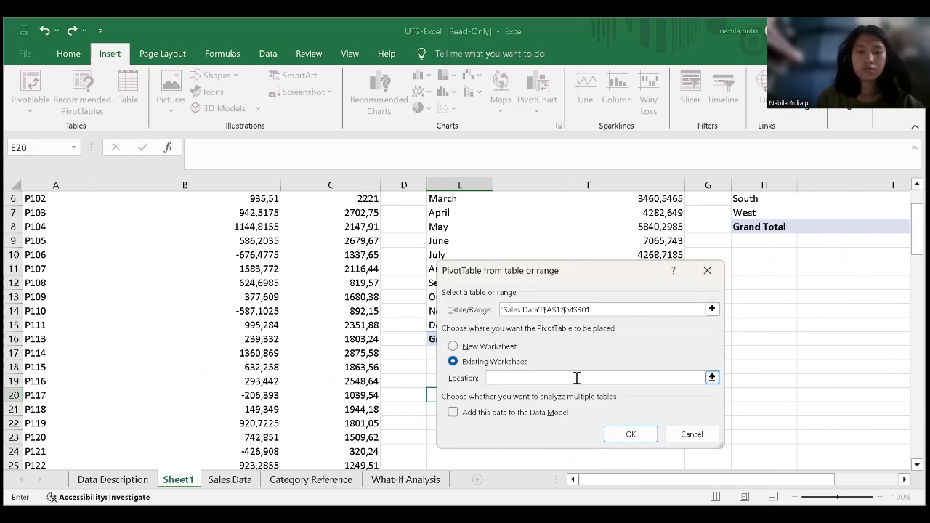
text(E20)
click(630, 434)
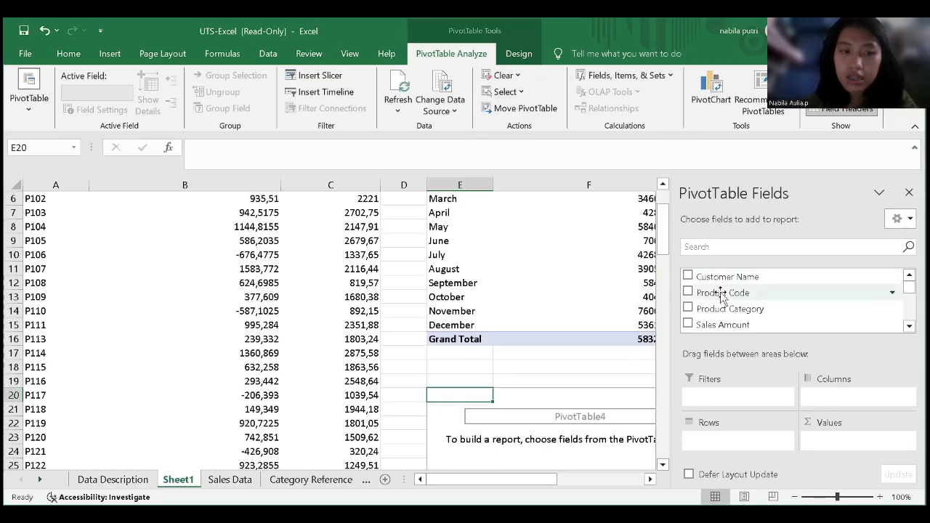
Step: Put Customer Type in the fourth PivotTable's rows and the sum of Gross Profit (Sales Amount - Cost) in its values, with Defer Layout Update on
click(909, 326)
click(908, 326)
click(908, 326)
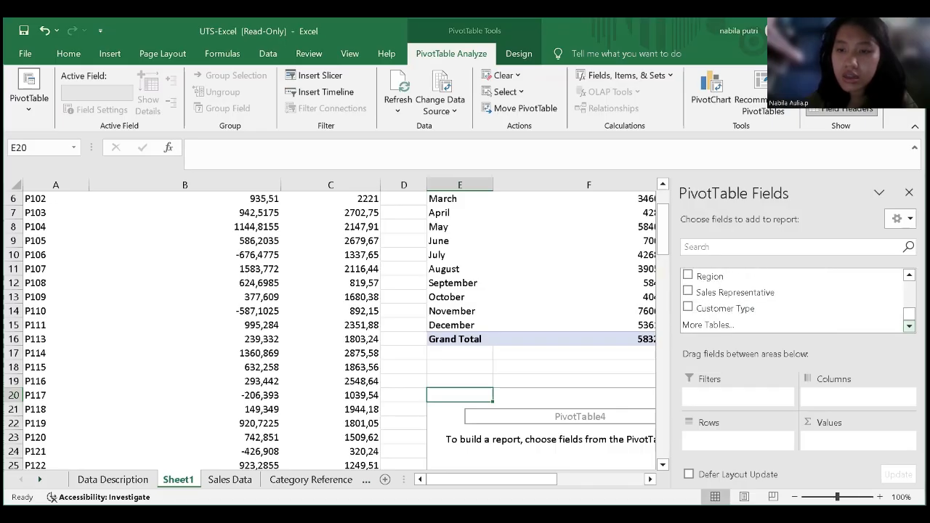
drag(830, 312, 770, 439)
scroll(789, 295, up, 3)
drag(788, 305, 830, 440)
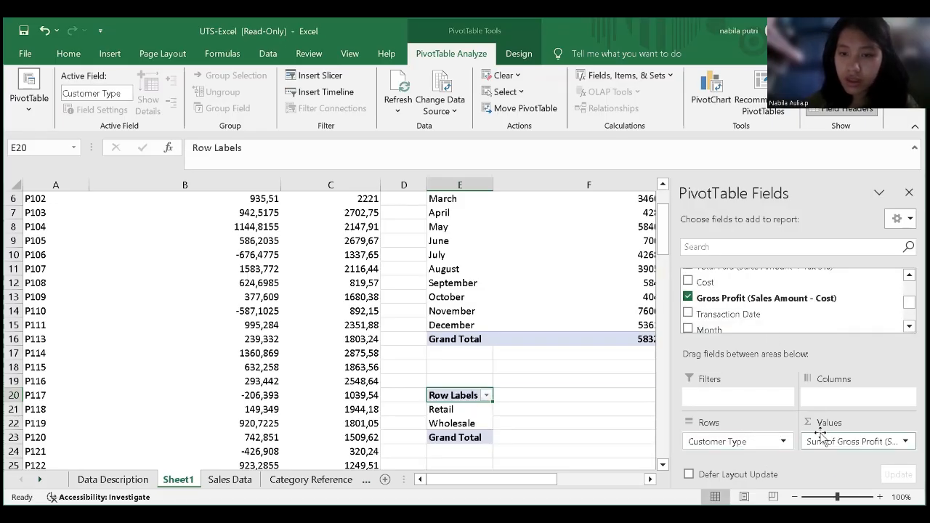
click(689, 474)
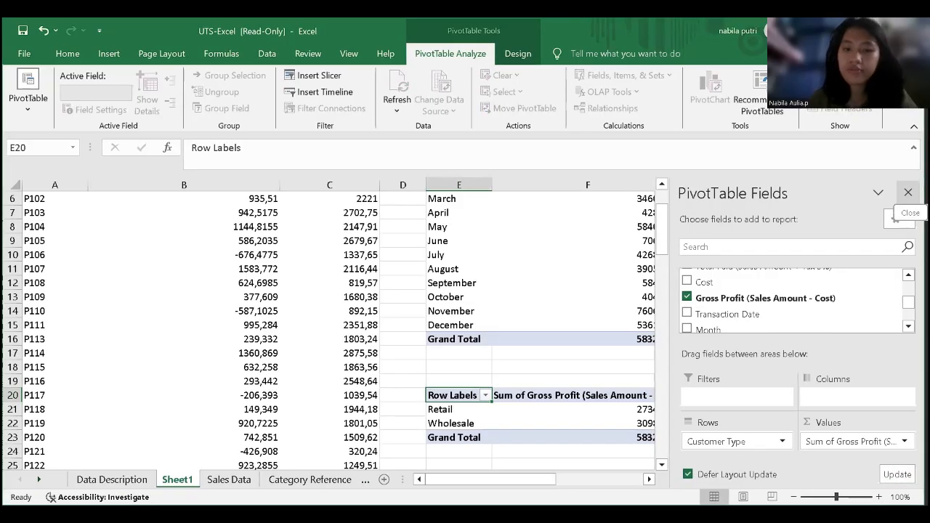
click(909, 192)
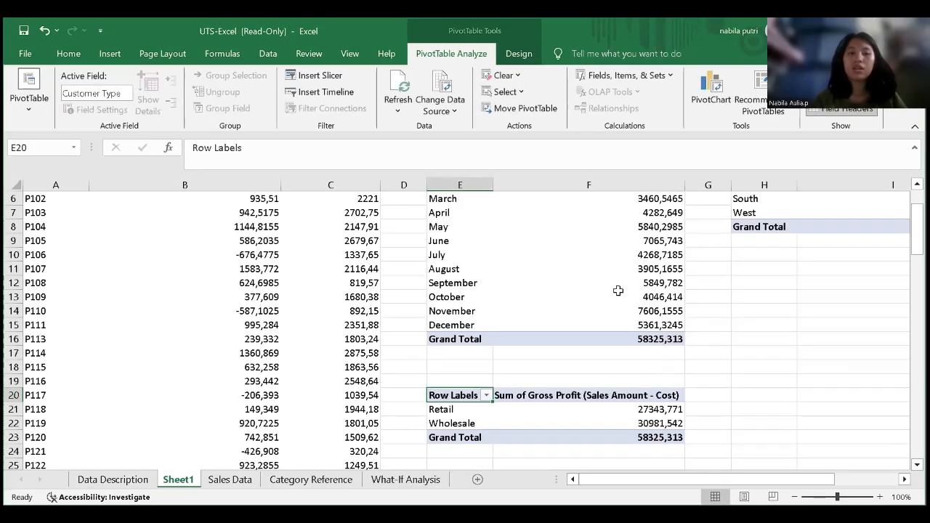
Step: Add the title Pivot Table 4 in E18, merged and centered across E18:F19, middle-aligned and in bold
click(458, 379)
click(460, 365)
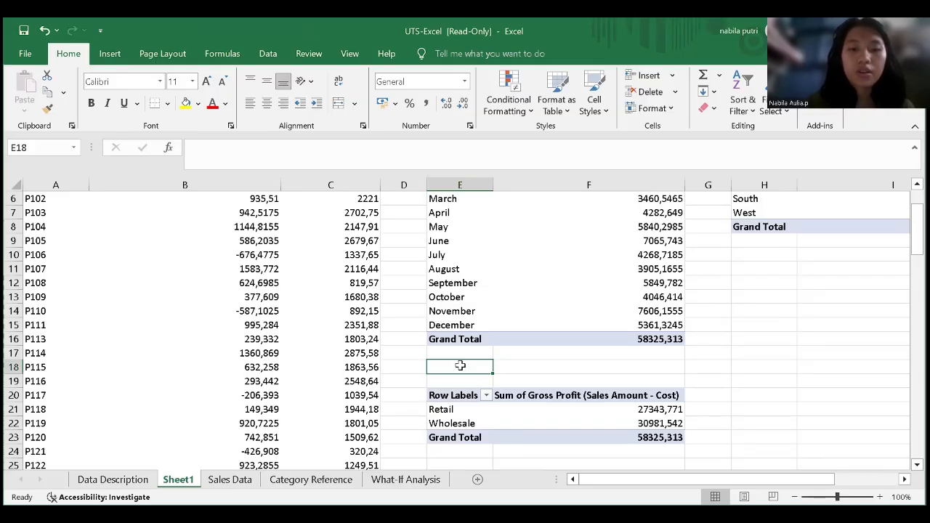
text(Pivot Table 4)
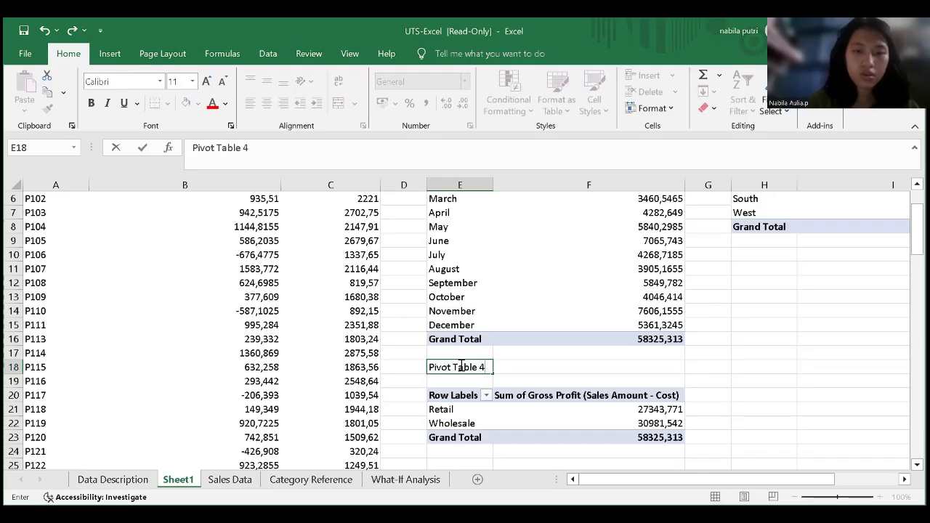
click(806, 365)
drag(488, 367, 541, 381)
click(338, 103)
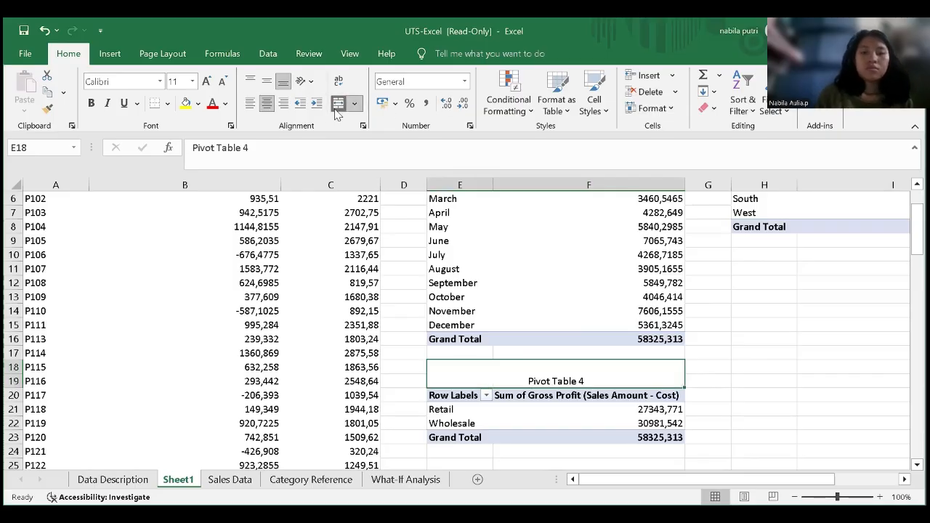
click(266, 81)
click(90, 102)
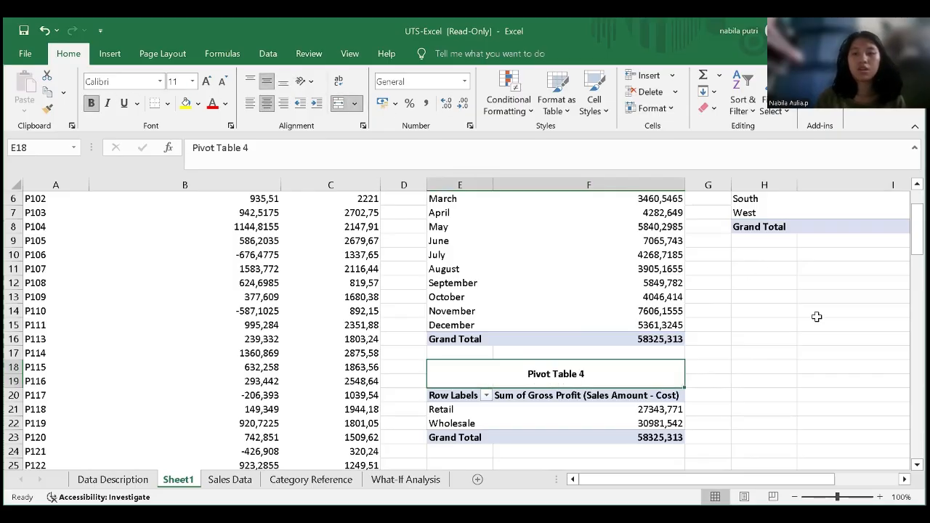
Step: Start a fifth PivotTable from cell H12 of Sheet1, using the Sales Data range A1:M301 as its source
click(764, 283)
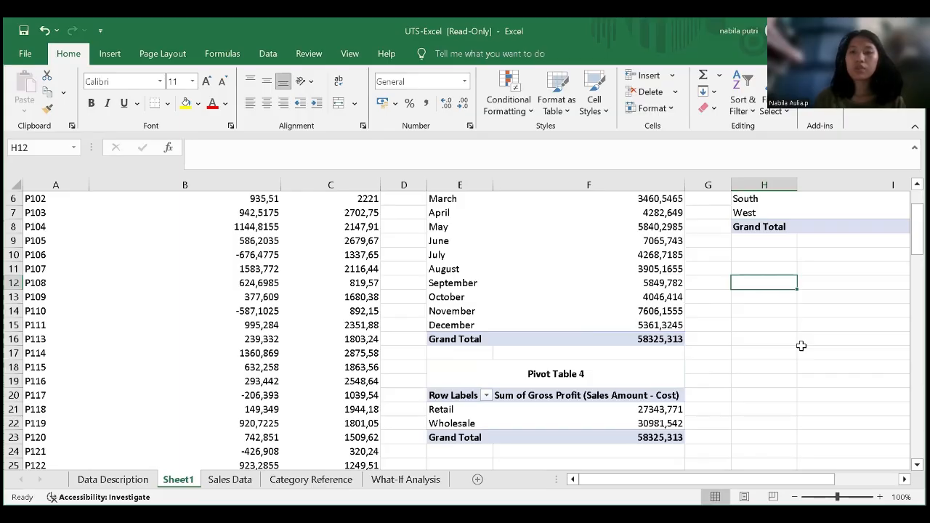
click(113, 53)
click(29, 109)
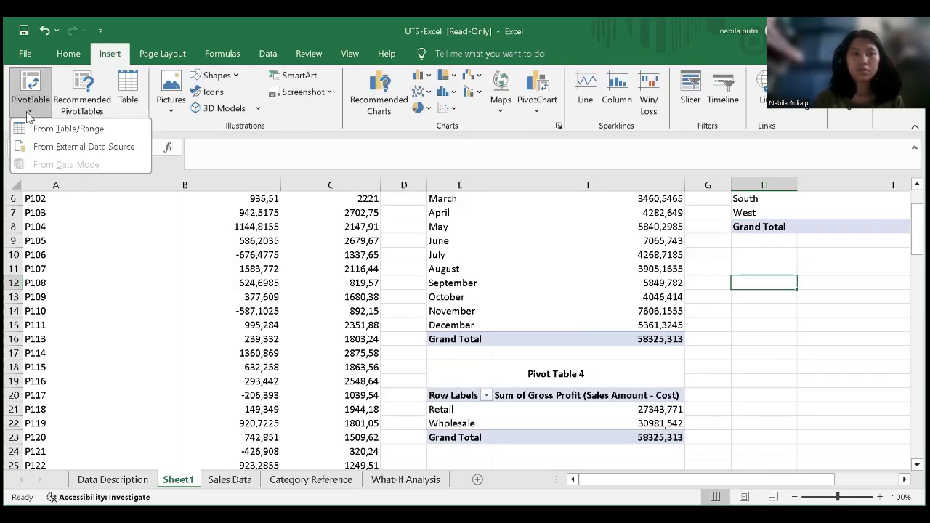
click(69, 129)
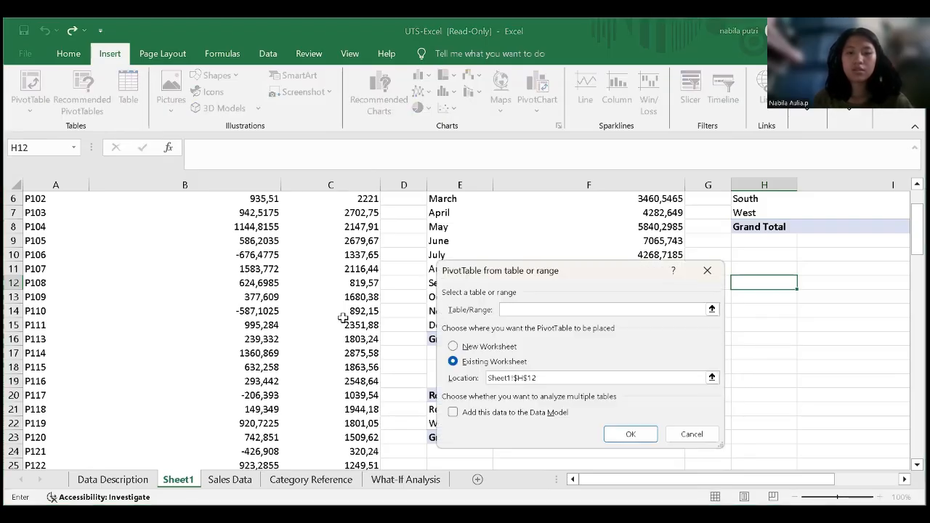
click(245, 485)
scroll(253, 280, up, 20)
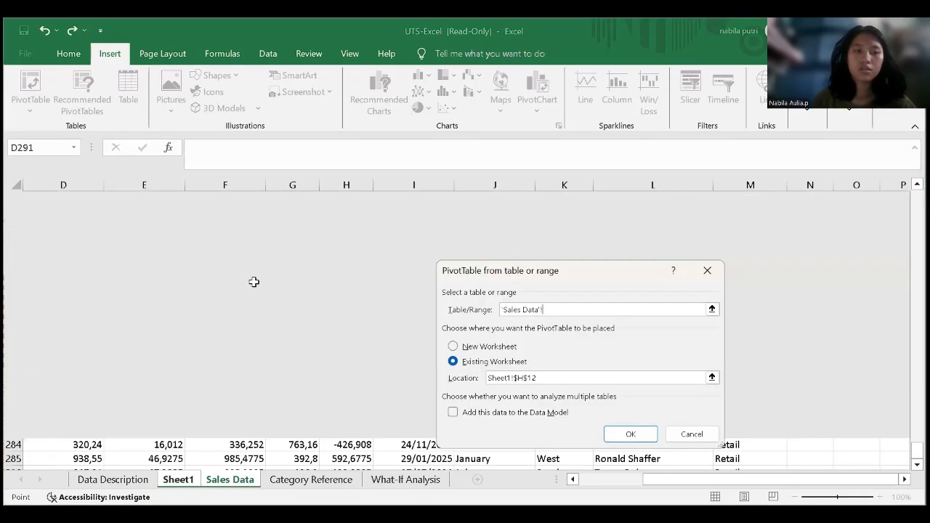
scroll(255, 281, left, 3)
click(64, 197)
drag(583, 185, 704, 192)
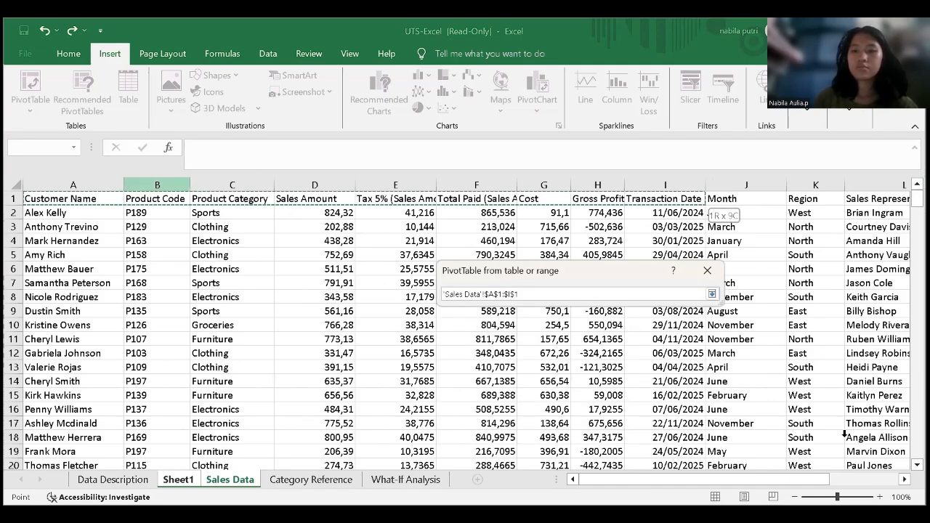
drag(705, 202, 827, 411)
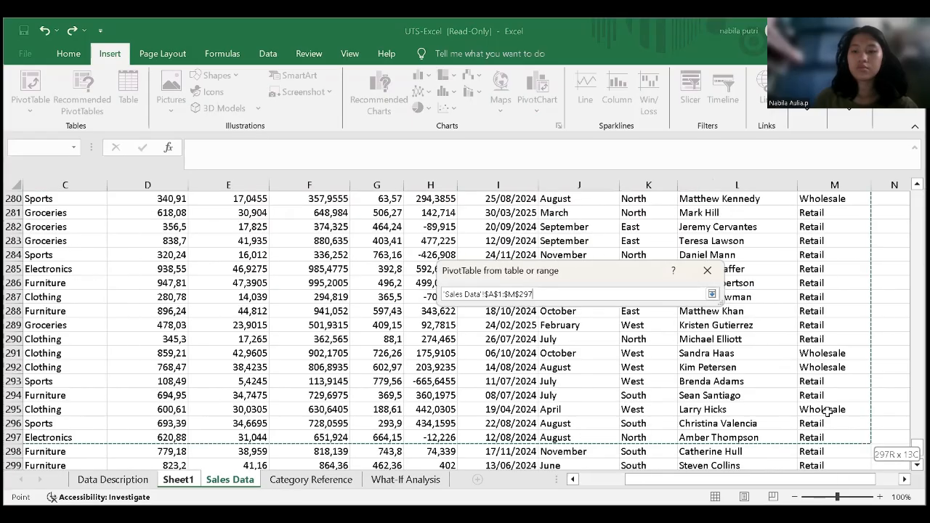
drag(527, 407, 239, 327)
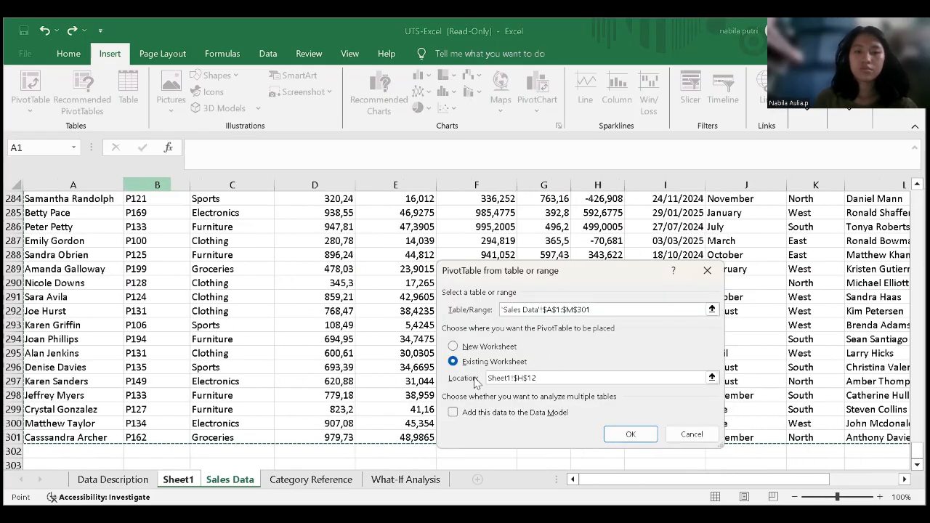
Step: Re-enter H12 as the fifth PivotTable's location on the existing worksheet and create it
click(566, 378)
key(BackSpace)
key(BackSpace)
key(BackSpace)
key(BackSpace)
key(BackSpace)
key(BackSpace)
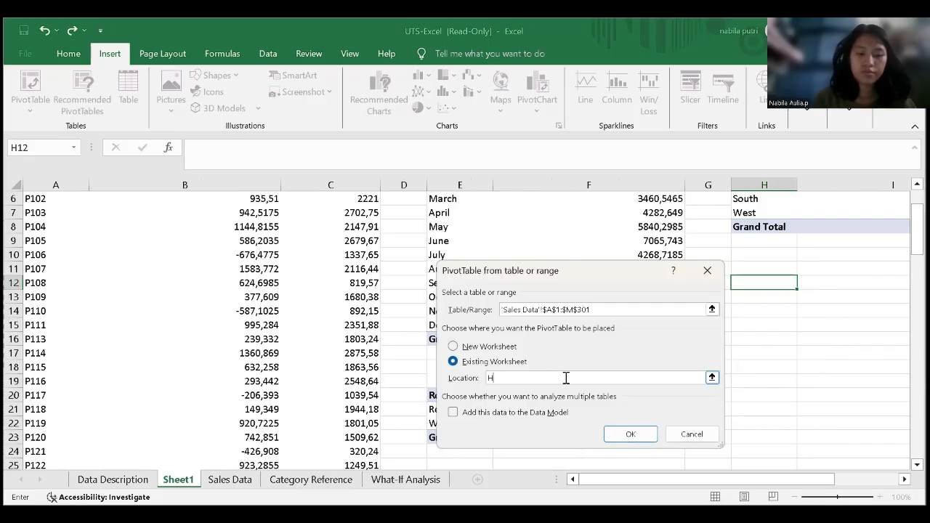
click(624, 434)
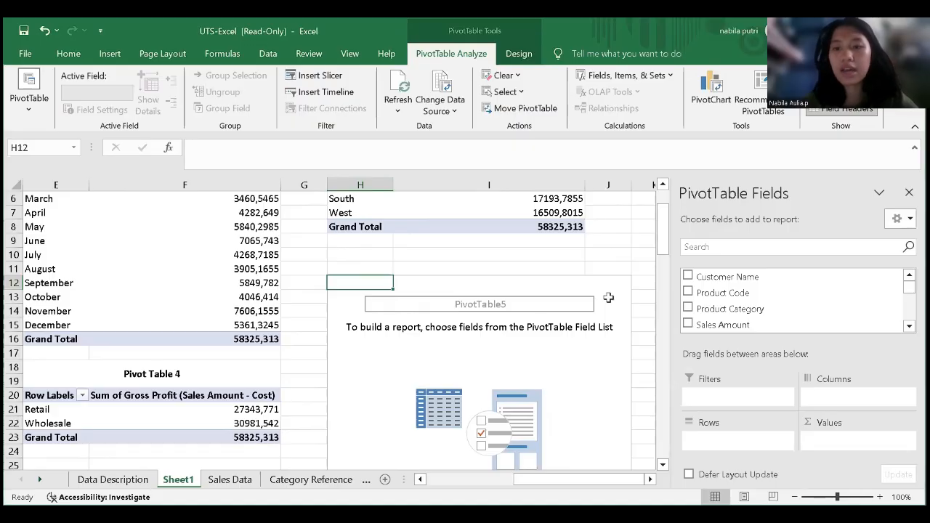
Step: Put Sales Representative in the fifth PivotTable's rows and the sum of Gross Profit (Sales Amount - Cost) in its values, with Defer Layout Update on
click(908, 326)
scroll(908, 326, down, 2)
drag(744, 294, 756, 447)
scroll(750, 294, up, 2)
drag(753, 298, 833, 435)
click(689, 473)
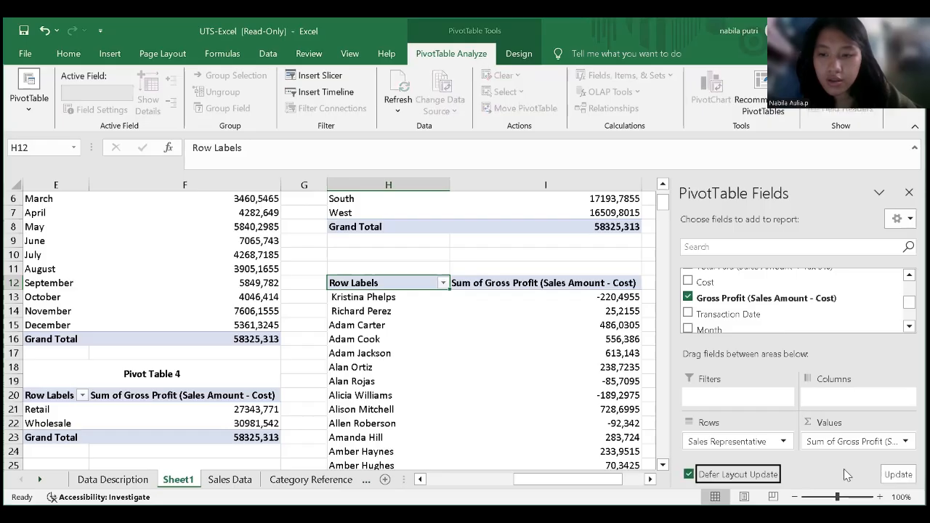
click(909, 191)
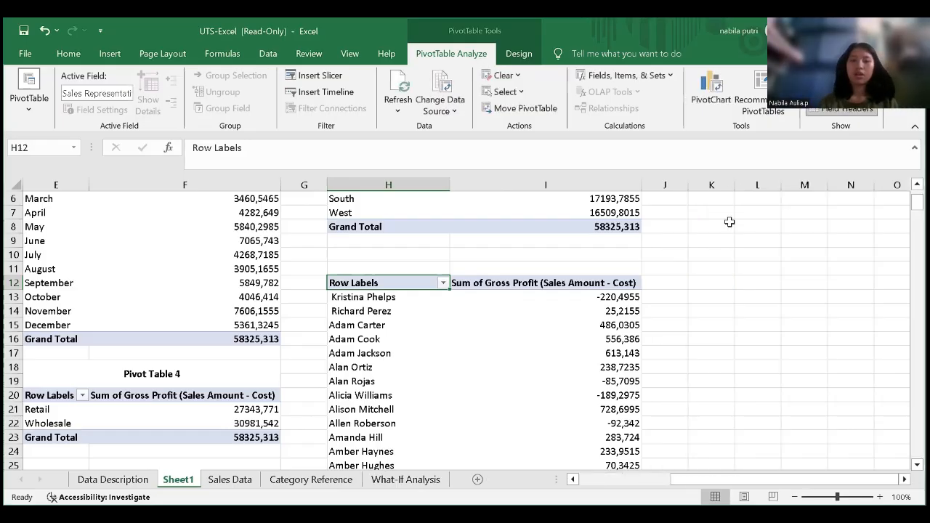
Step: Enter the title Pivot Table 5 in cell H10, above the sales representative PivotTable
scroll(729, 222, left, 3)
scroll(729, 222, right, 2)
scroll(729, 221, right, 1)
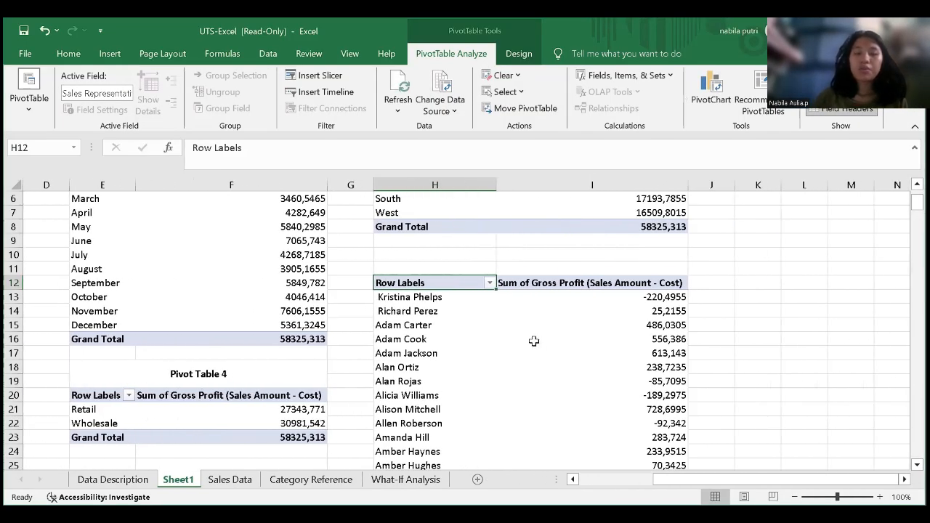
click(450, 254)
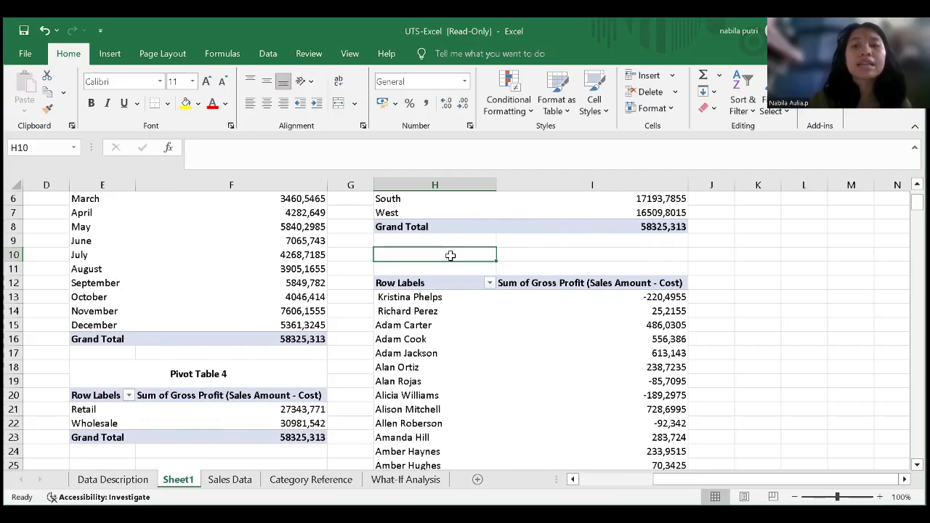
text(Pivo)
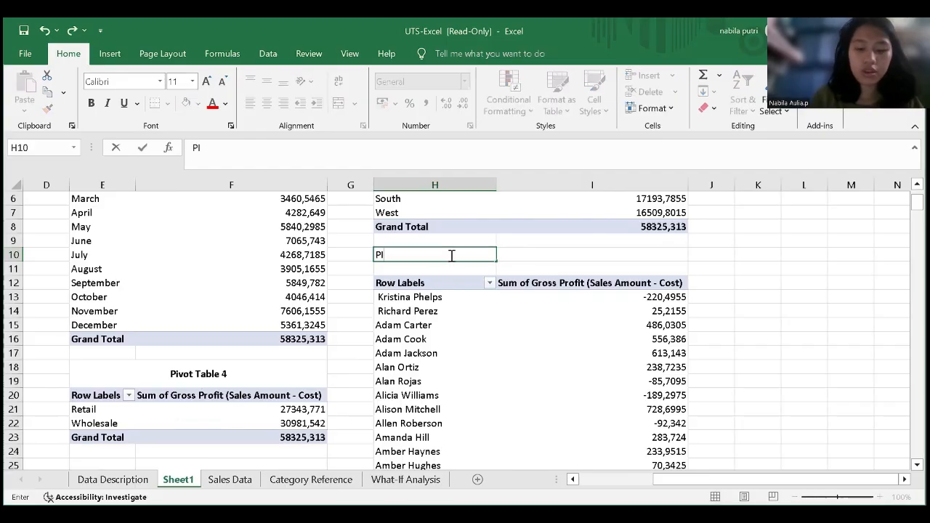
key(BackSpace)
key(BackSpace)
key(BackSpace)
text(ivot Table 5)
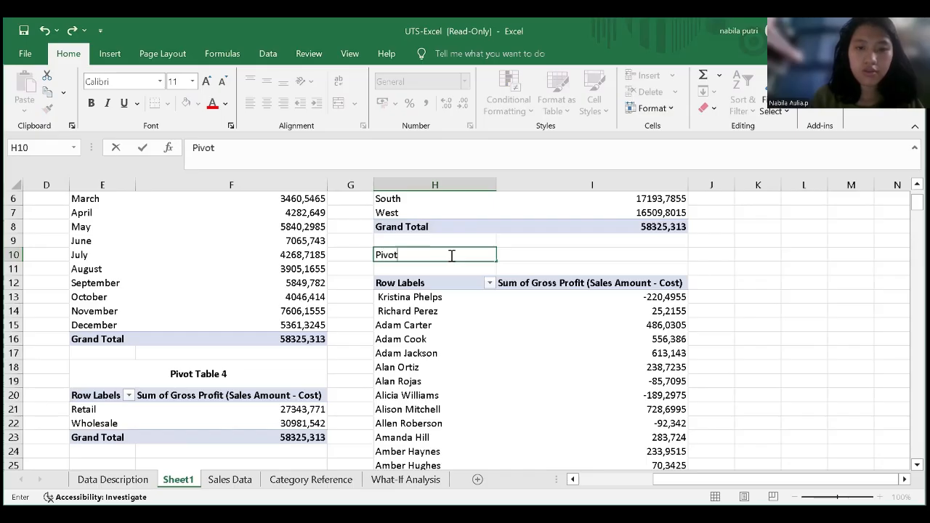
click(731, 297)
Step: Merge and center the Pivot Table 5 title across H10:I11, make it bold and middle-align it
drag(471, 254, 629, 272)
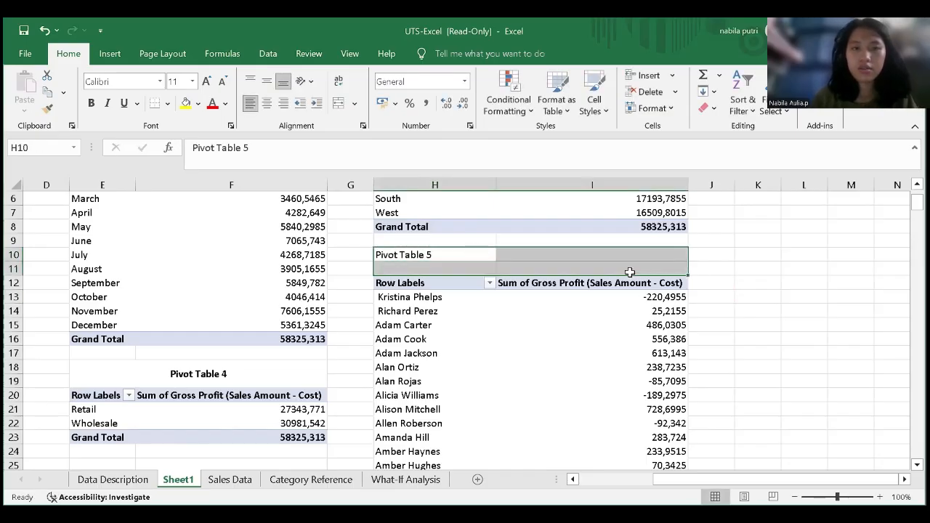
click(338, 103)
click(91, 104)
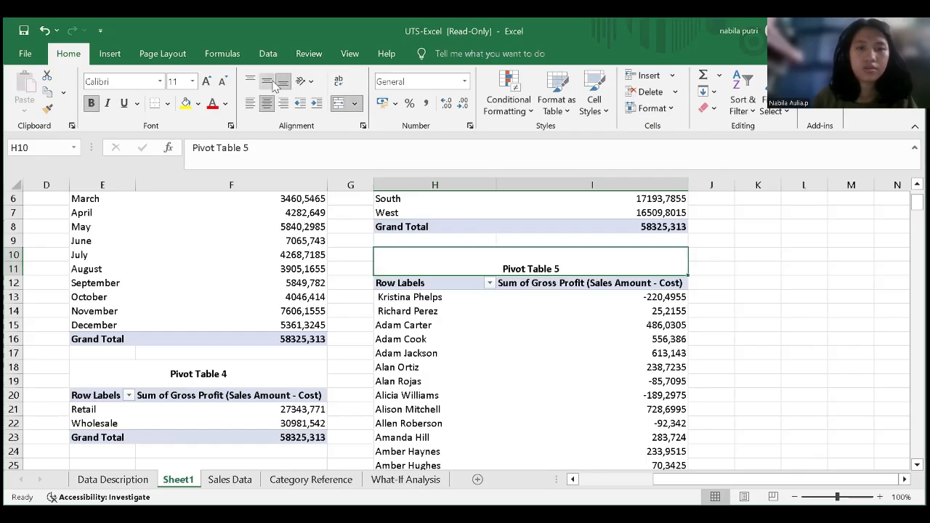
click(266, 80)
Step: Review the five titled PivotTables across Sheet1, checking their layout and contents
scroll(609, 322, up, 2)
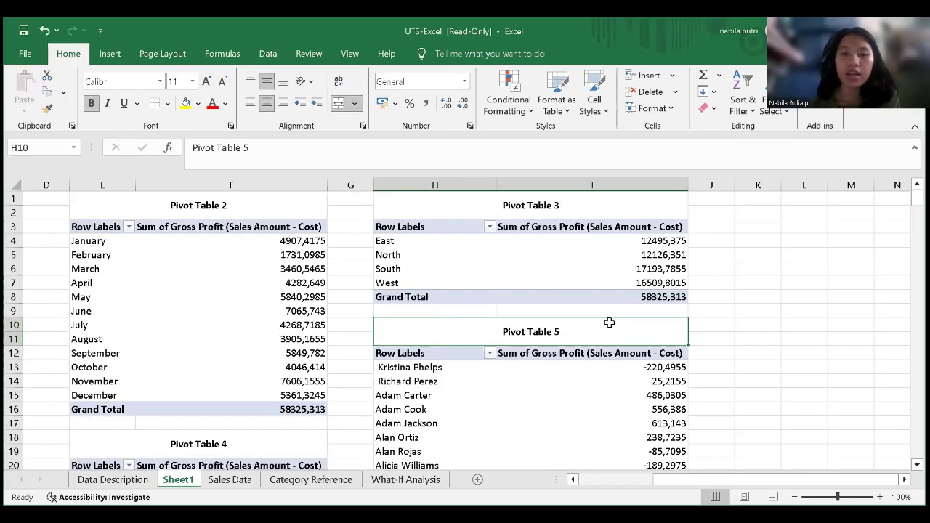
scroll(414, 297, left, 3)
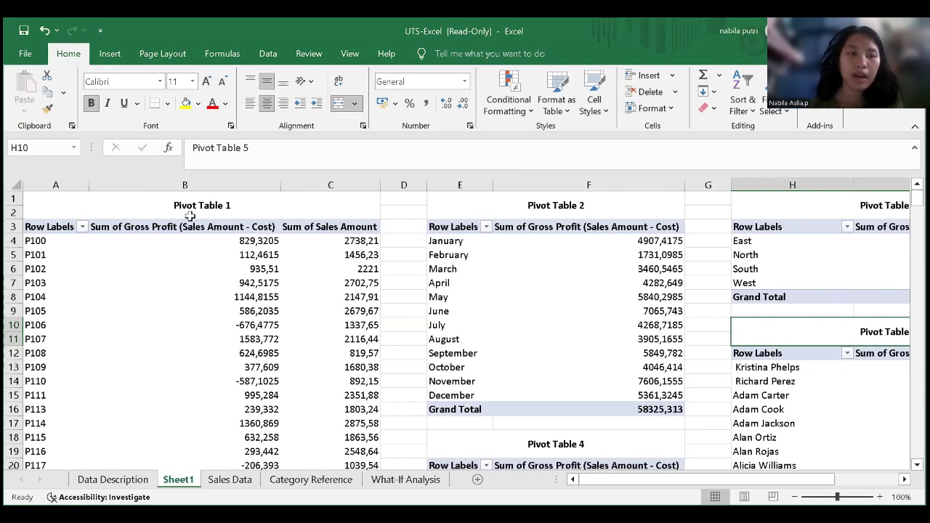
scroll(570, 355, right, 2)
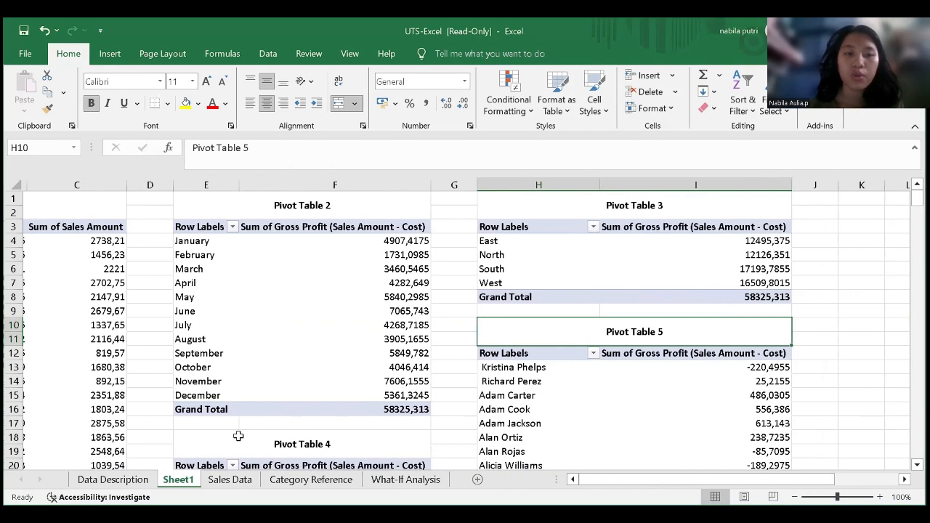
scroll(639, 406, right, 3)
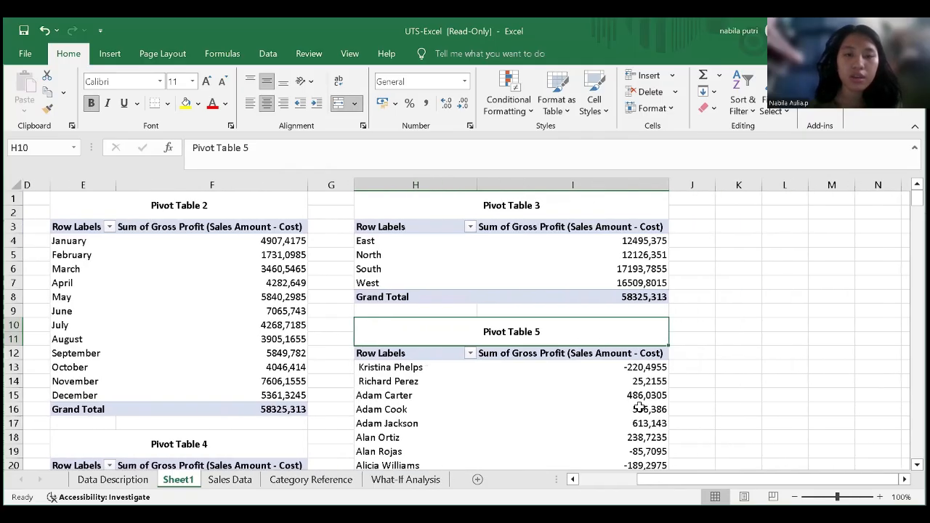
scroll(639, 407, left, 3)
scroll(648, 351, right, 3)
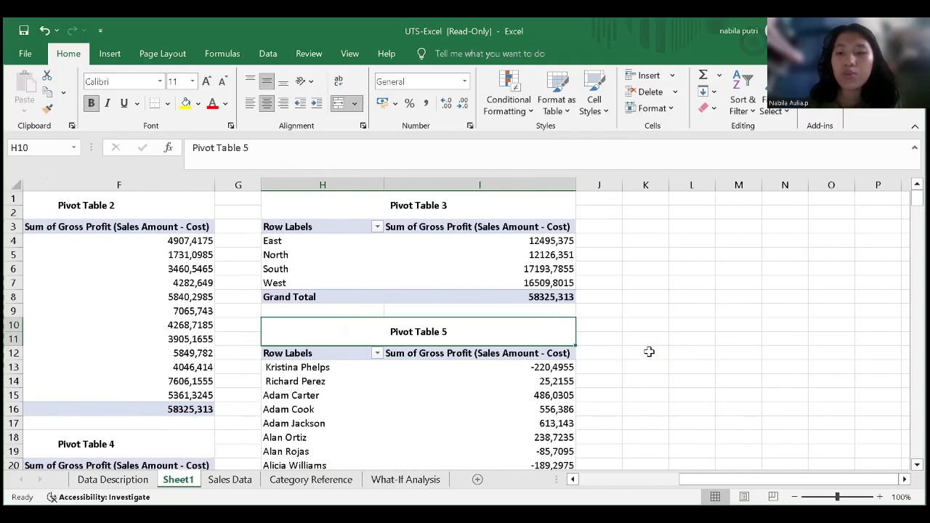
scroll(597, 330, left, 5)
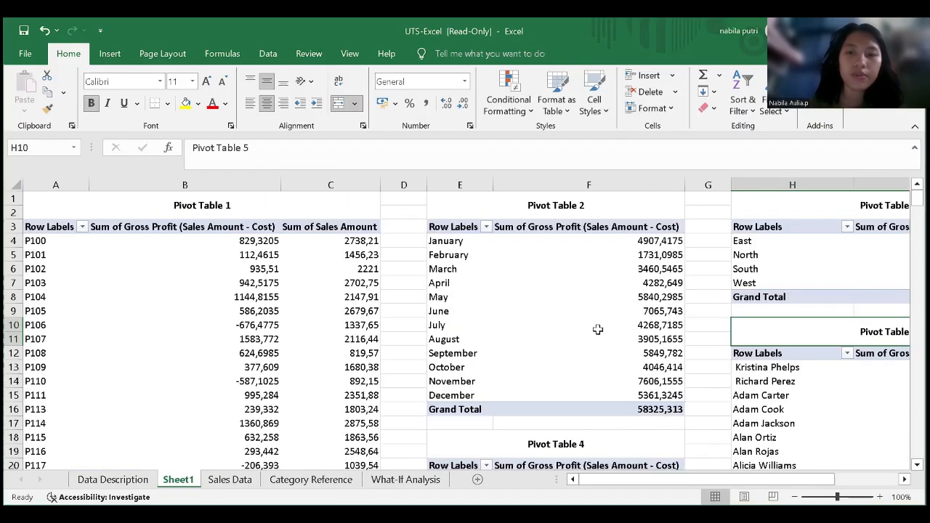
mouse_move(597, 329)
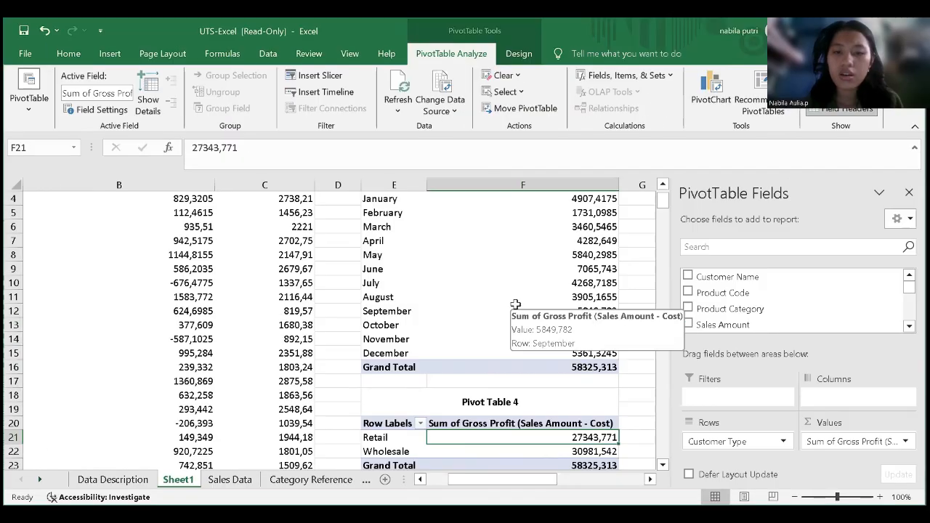
Step: Insert a Clustered Column PivotChart from Pivot Table 4, using the customer type gross profit range E20:F23
scroll(439, 294, down, 3)
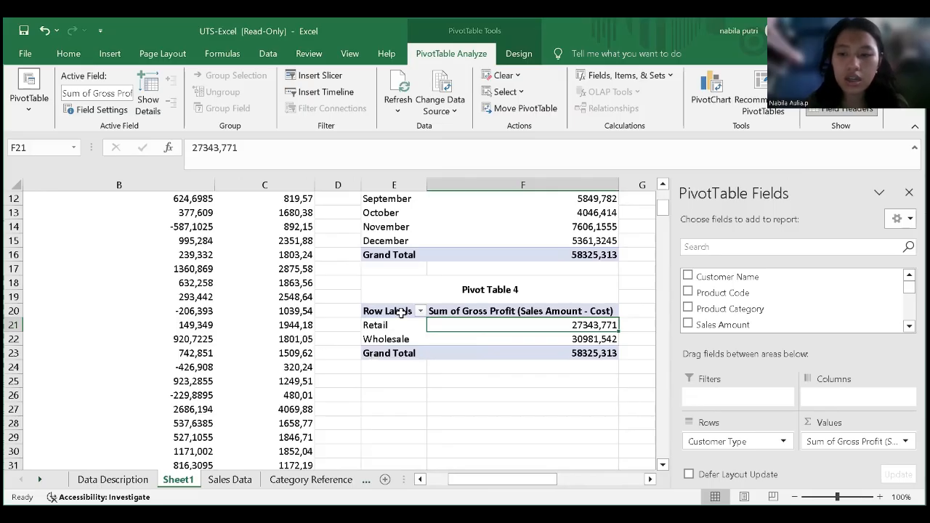
drag(397, 313, 579, 353)
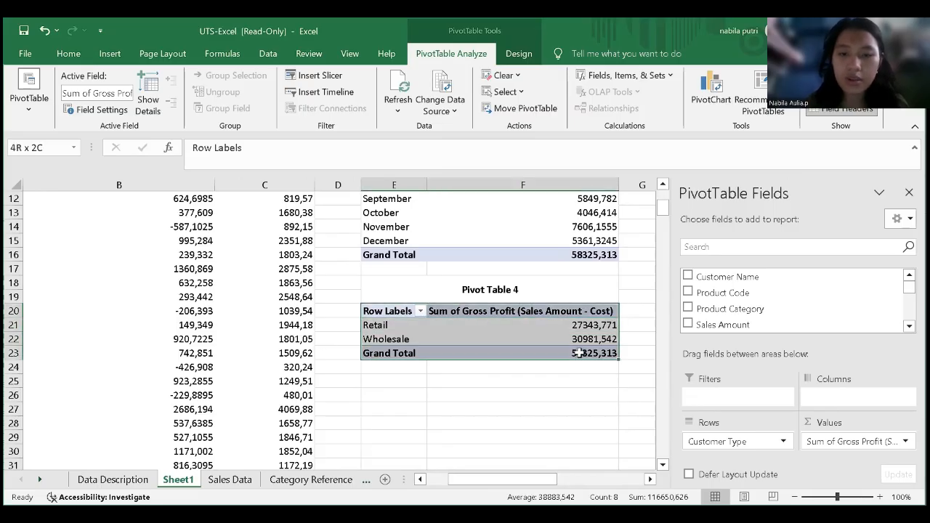
click(109, 53)
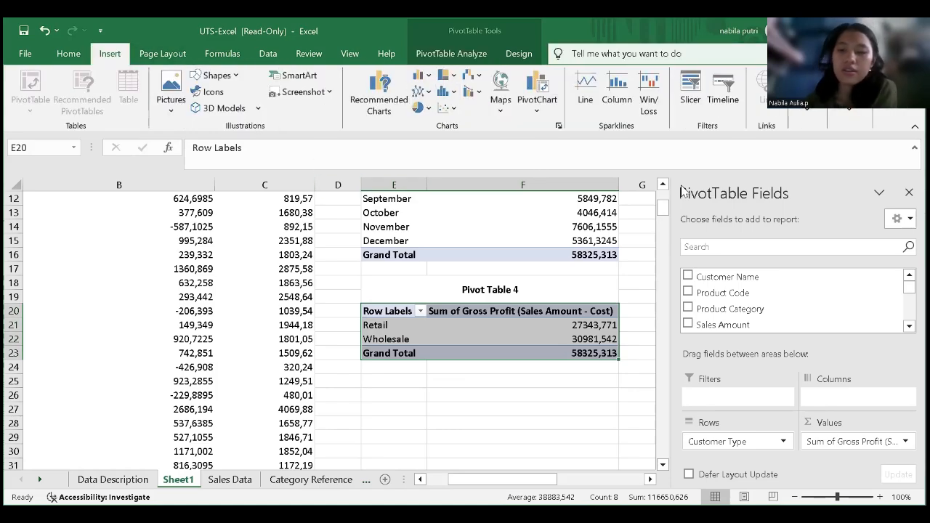
click(429, 76)
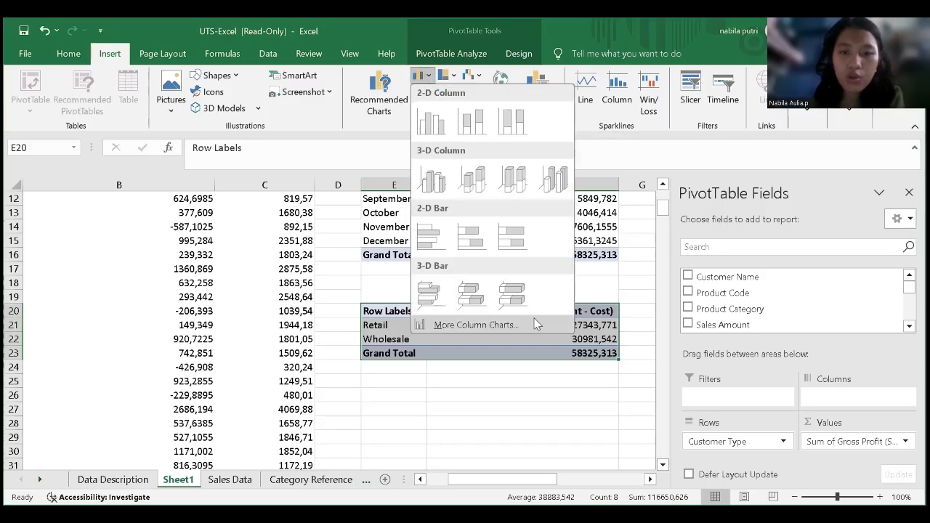
click(534, 324)
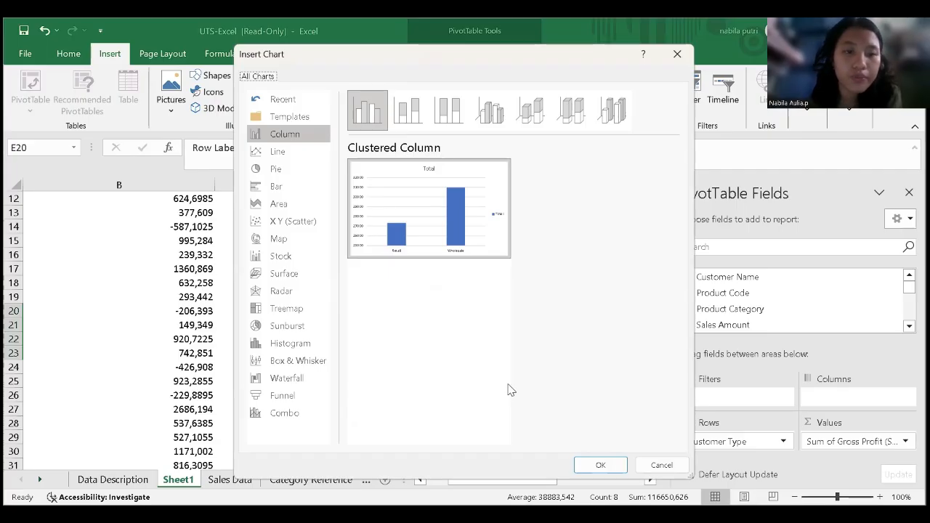
click(600, 465)
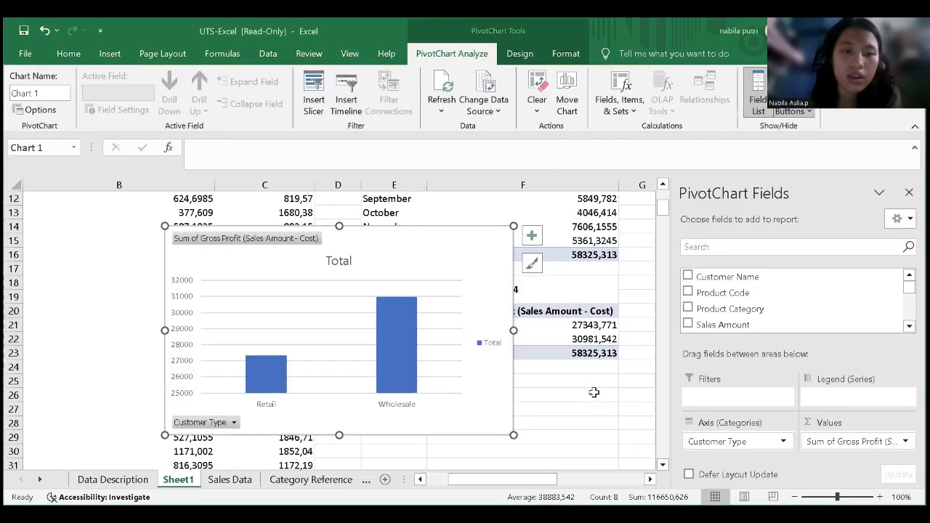
Step: Move the customer type PivotChart below Pivot Table 4, with its corner at about E25
scroll(594, 392, down, 3)
drag(491, 294, 617, 417)
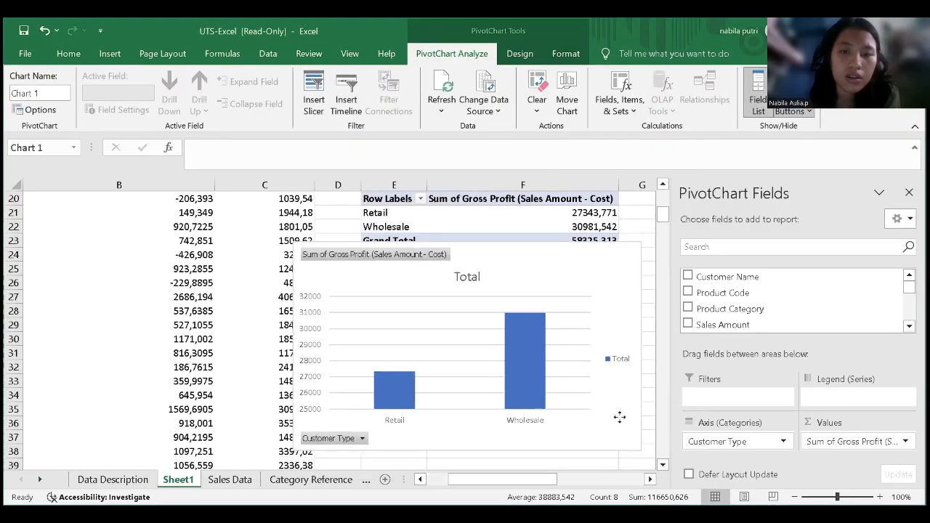
scroll(644, 385, down, 3)
drag(600, 326, 596, 407)
scroll(596, 407, up, 2)
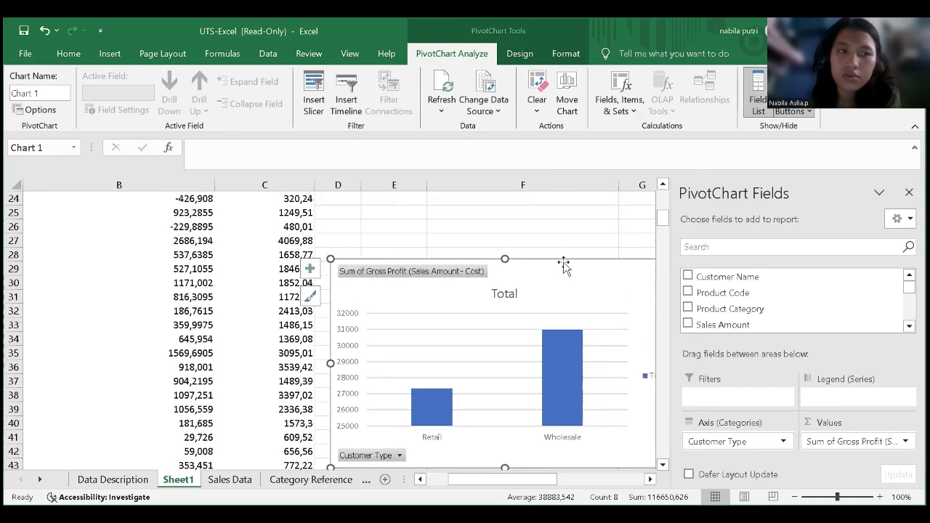
drag(573, 266, 576, 180)
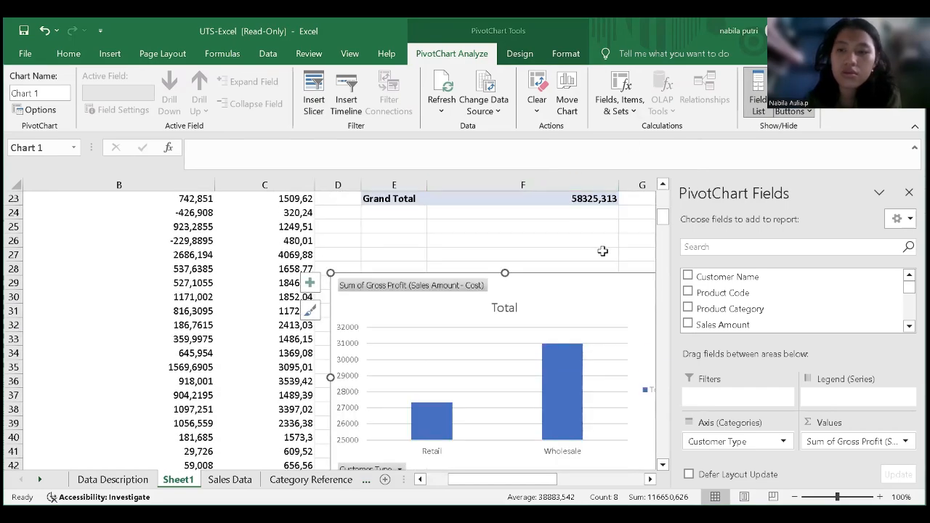
drag(562, 303, 593, 250)
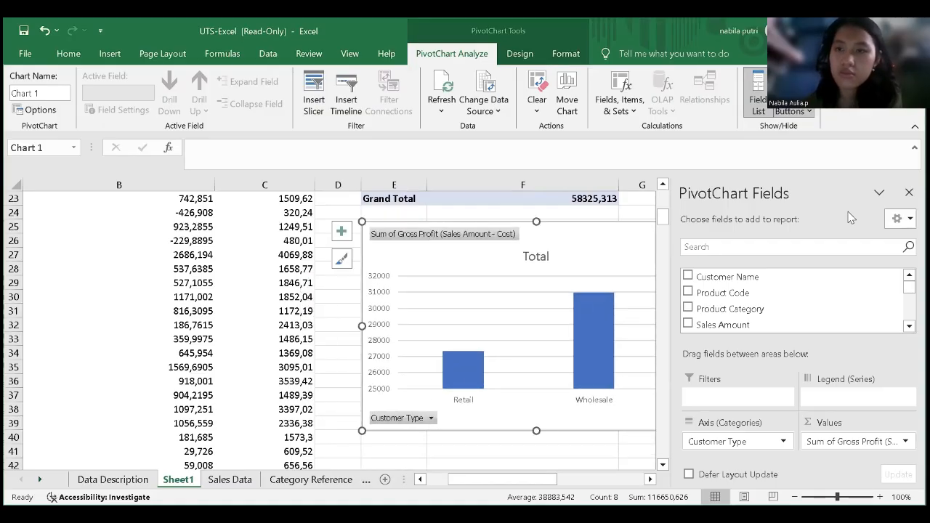
Step: Hide the PivotChart field list and narrow the customer type chart so its far edge falls within column G
click(759, 76)
drag(711, 223, 645, 225)
scroll(815, 297, down, 7)
scroll(816, 299, up, 11)
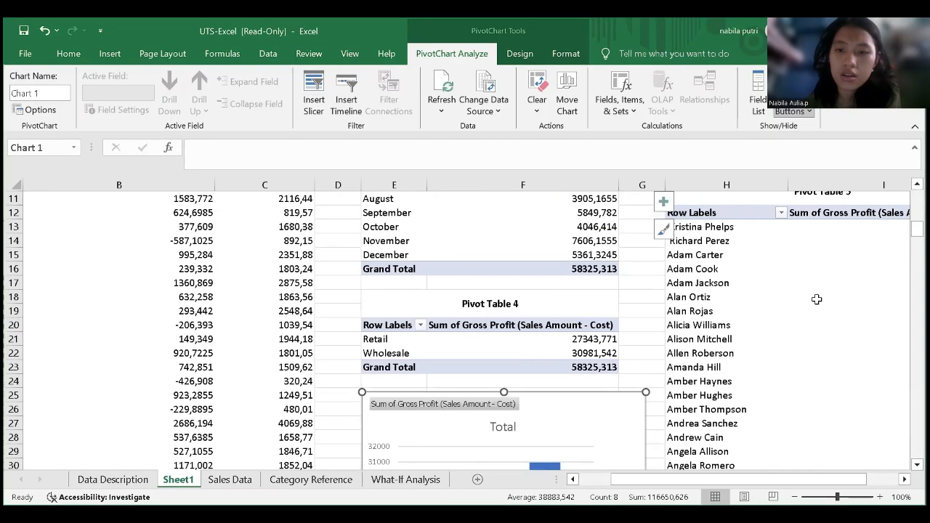
Step: Move the customer type PivotChart to the empty area beside Pivot Table 3, covering about K3:P17, and deselect it
scroll(817, 300, down, 5)
scroll(838, 326, right, 3)
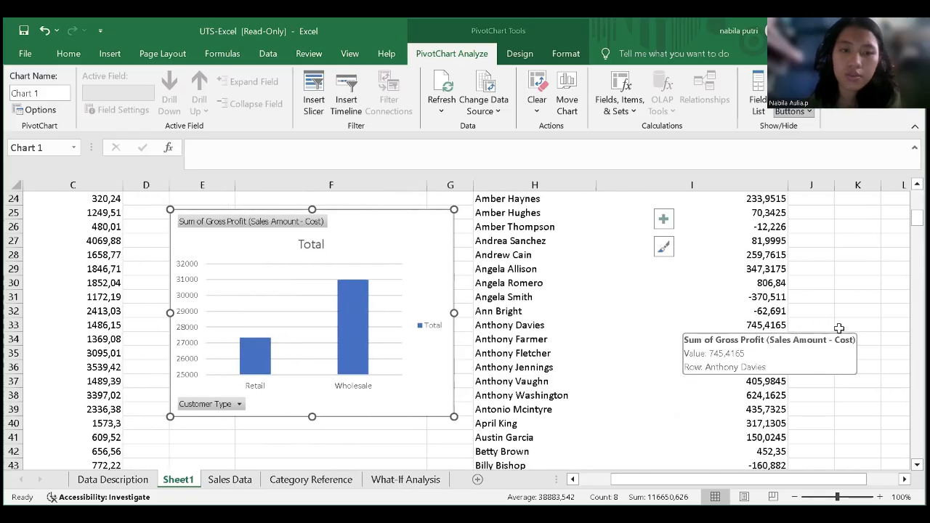
drag(420, 236, 852, 230)
scroll(510, 261, right, 5)
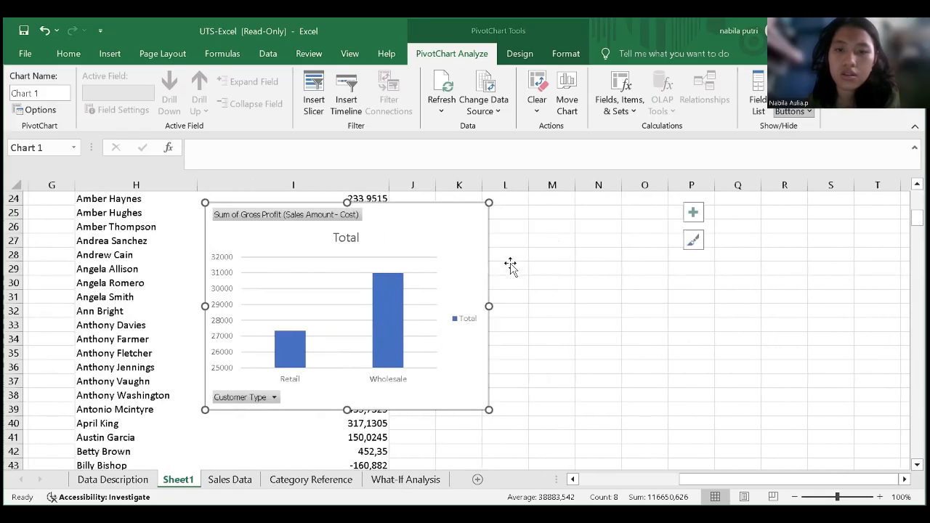
scroll(398, 328, up, 3)
drag(422, 381, 660, 212)
scroll(375, 240, up, 5)
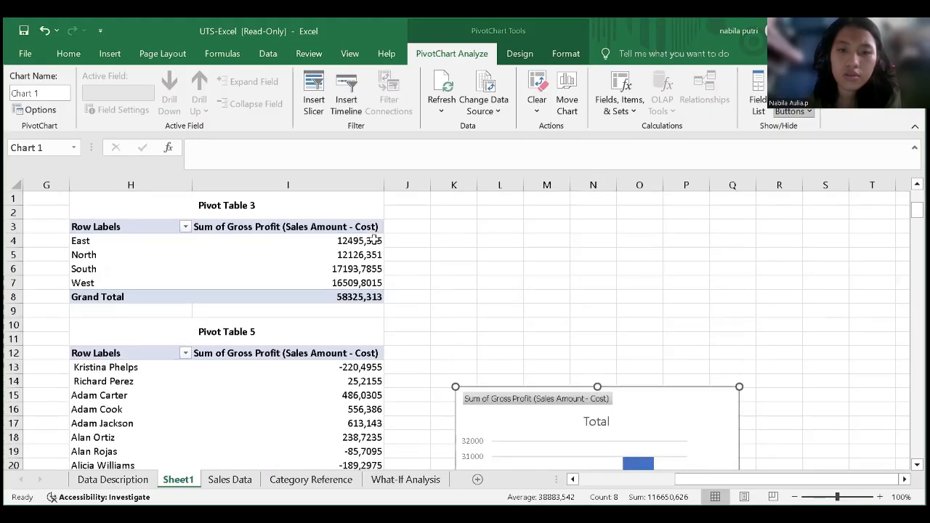
drag(675, 407, 651, 248)
click(821, 353)
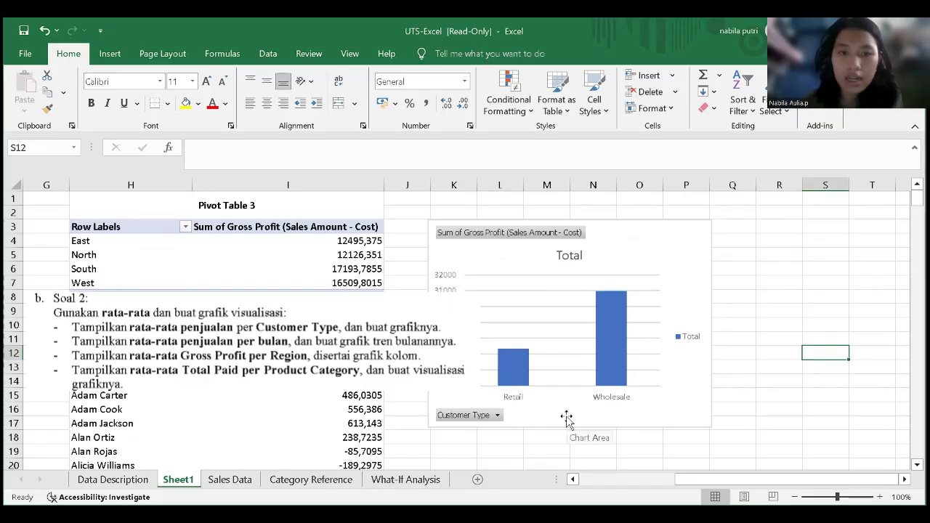
Step: Insert a Line PivotChart from Pivot Table 2, using the monthly gross profit range E3:F16
scroll(465, 327, left, 2)
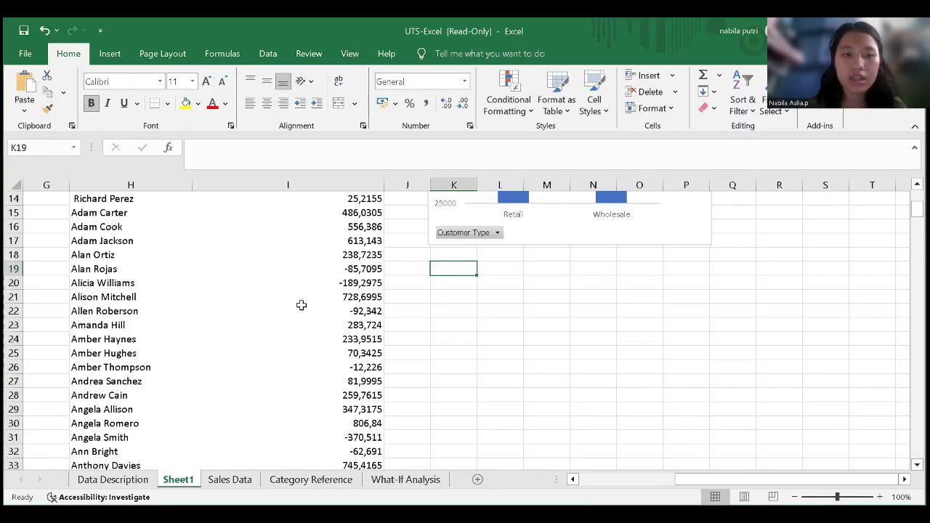
scroll(301, 305, up, 4)
scroll(300, 305, left, 3)
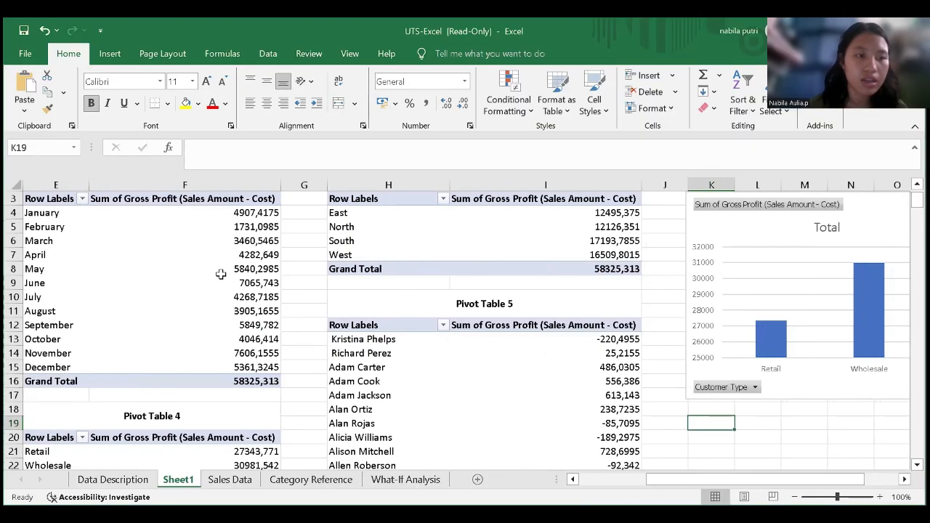
scroll(221, 275, left, 3)
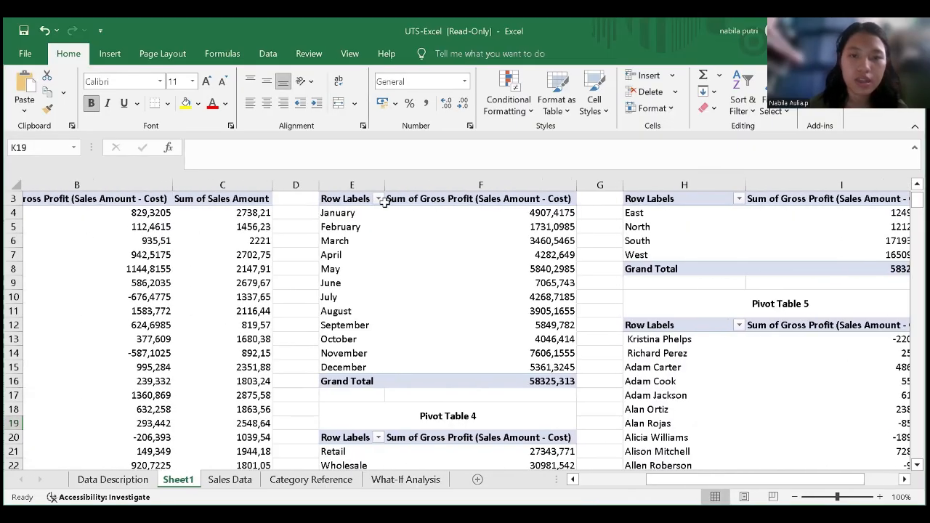
scroll(385, 219, up, 1)
scroll(385, 219, left, 1)
drag(399, 228, 583, 408)
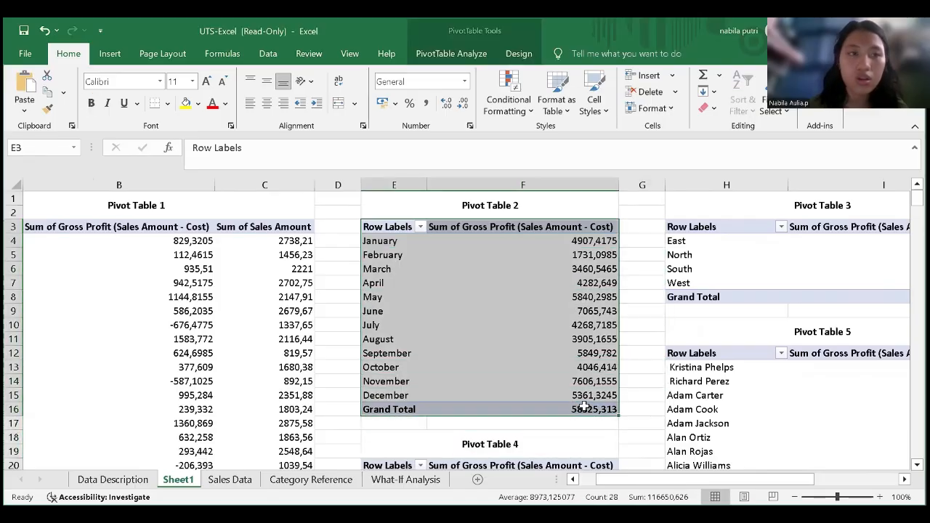
click(102, 56)
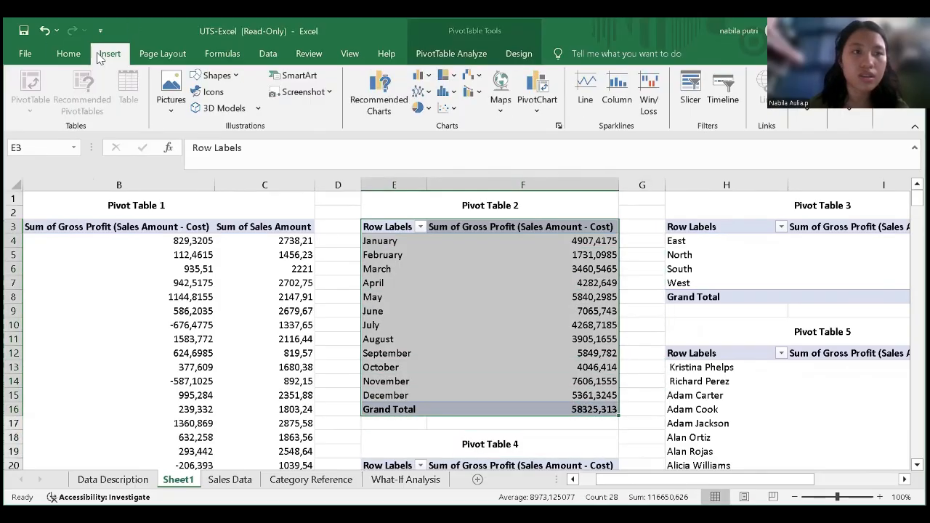
click(420, 75)
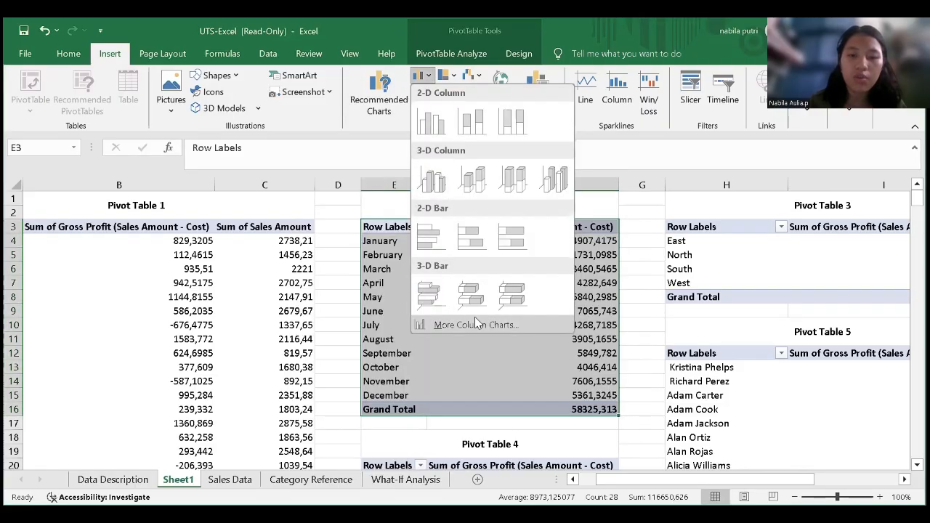
click(476, 323)
click(316, 156)
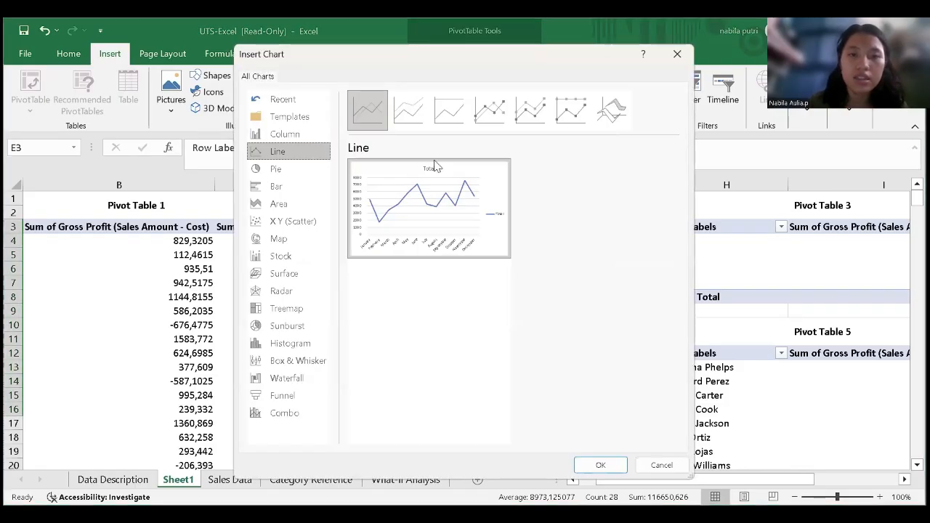
click(616, 465)
Step: Move the monthly line PivotChart below the customer type chart, with its upper corner at about K20
scroll(660, 388, right, 4)
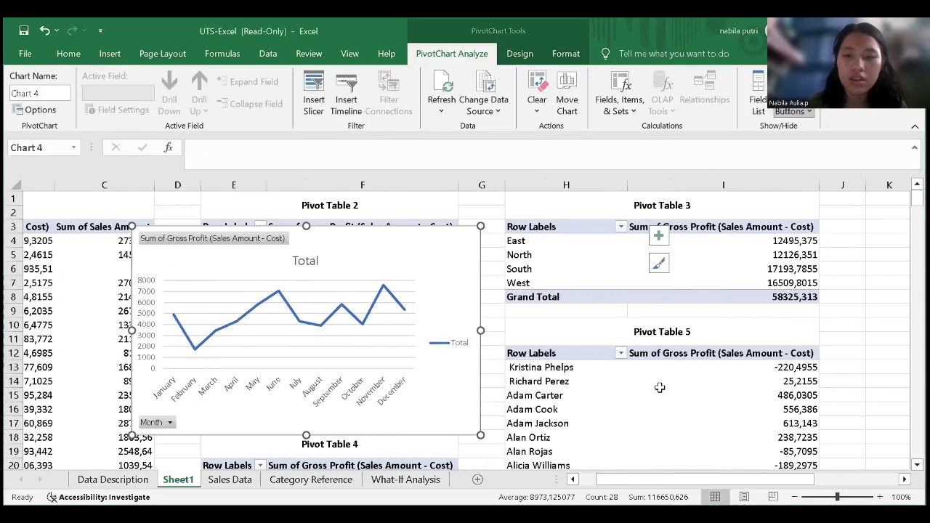
drag(338, 258, 774, 327)
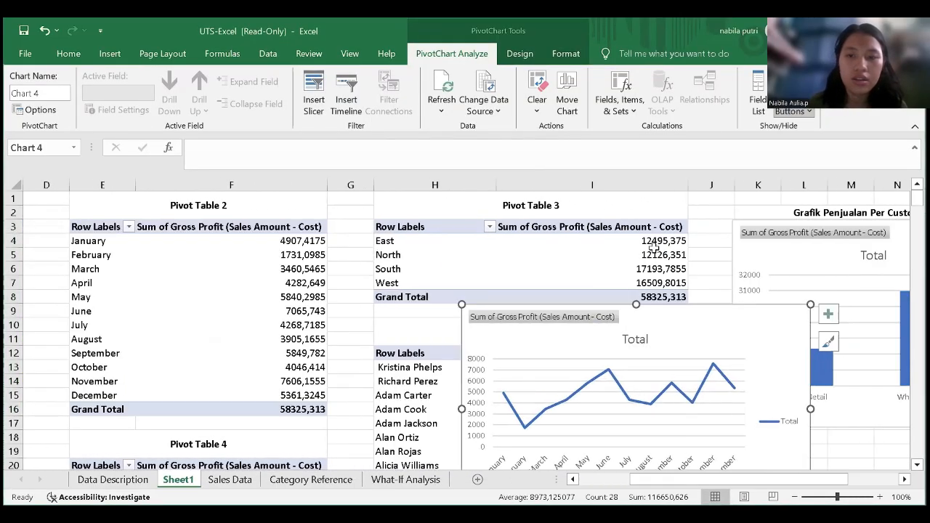
scroll(653, 248, right, 5)
scroll(654, 248, right, 2)
drag(239, 329, 519, 413)
scroll(638, 363, down, 3)
drag(309, 210, 579, 361)
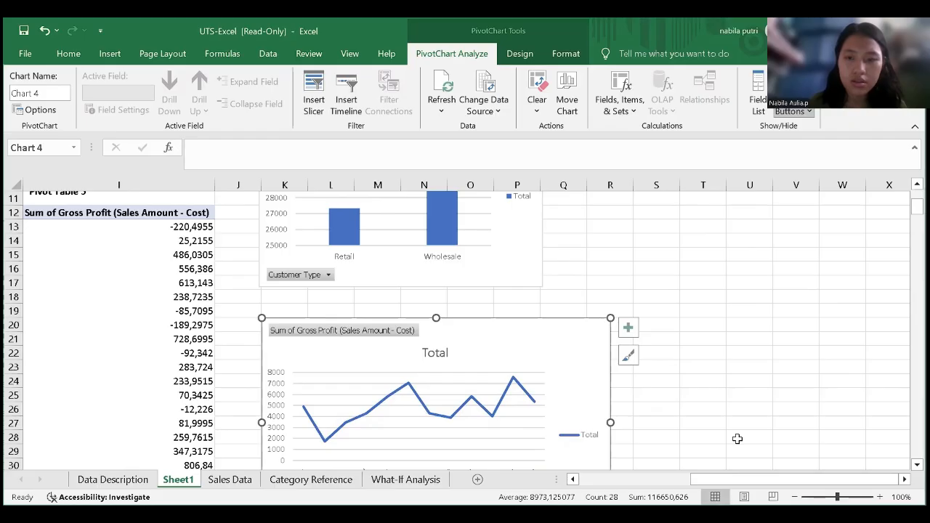
Step: Narrow the monthly line chart to end at column P, matching the width of the customer type chart
scroll(663, 420, down, 3)
drag(612, 401, 544, 399)
scroll(666, 370, up, 2)
scroll(615, 281, up, 5)
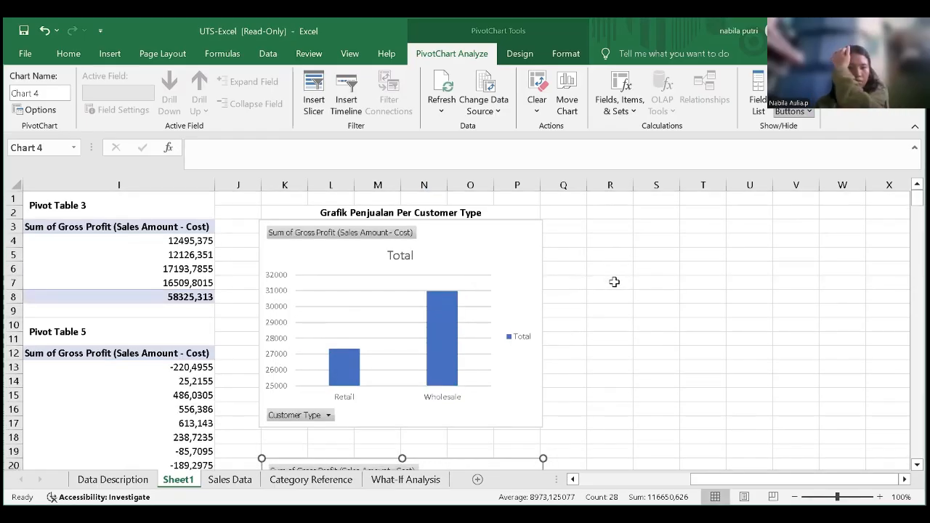
Step: Enter the title "Grafik Tren Line Per Bulan" in K19, above the monthly line chart
scroll(614, 282, down, 3)
click(283, 326)
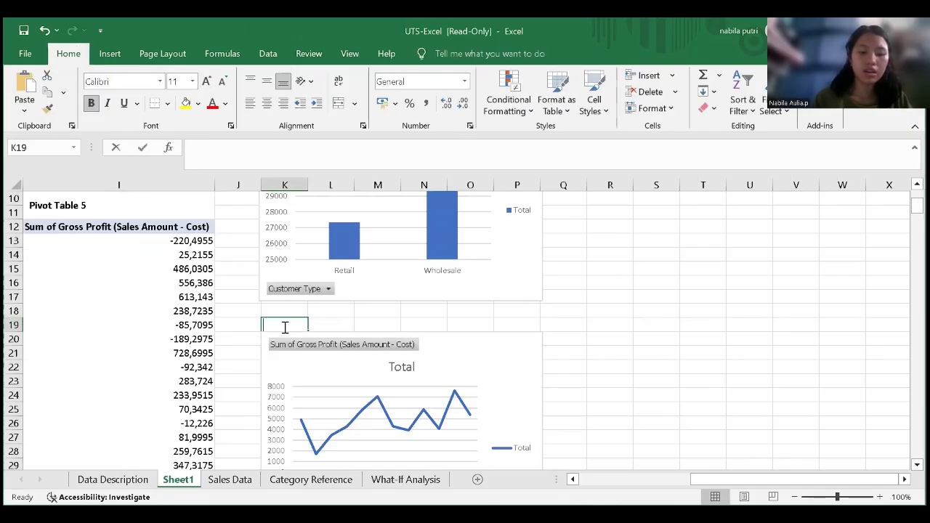
text(Grafo)
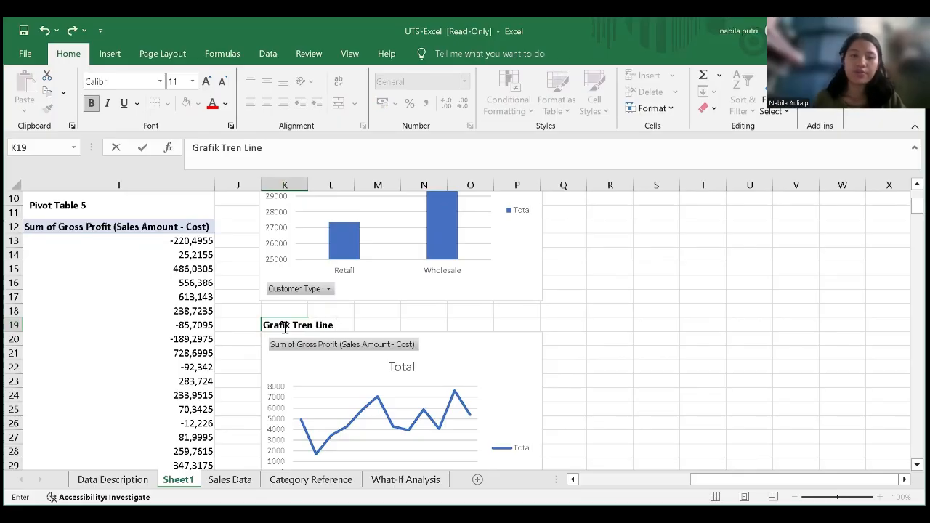
scroll(406, 283, up, 3)
scroll(407, 283, down, 2)
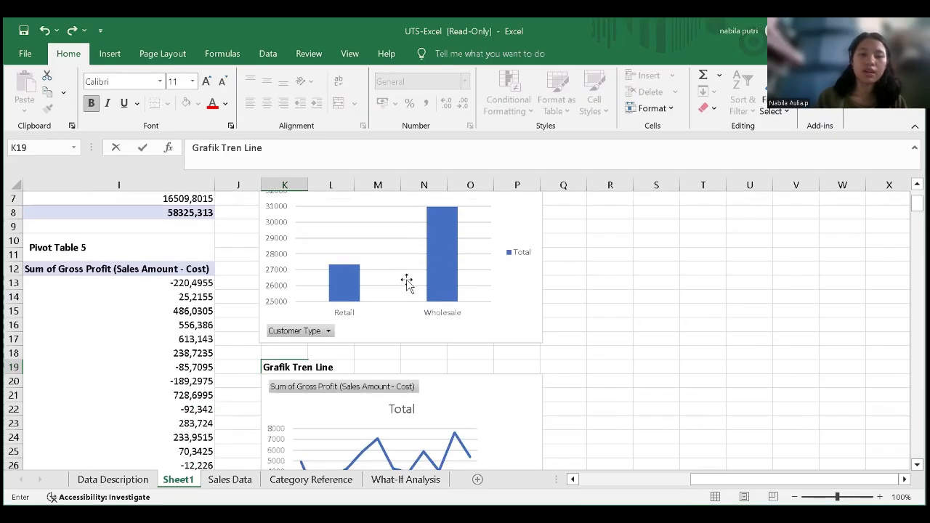
text(Per)
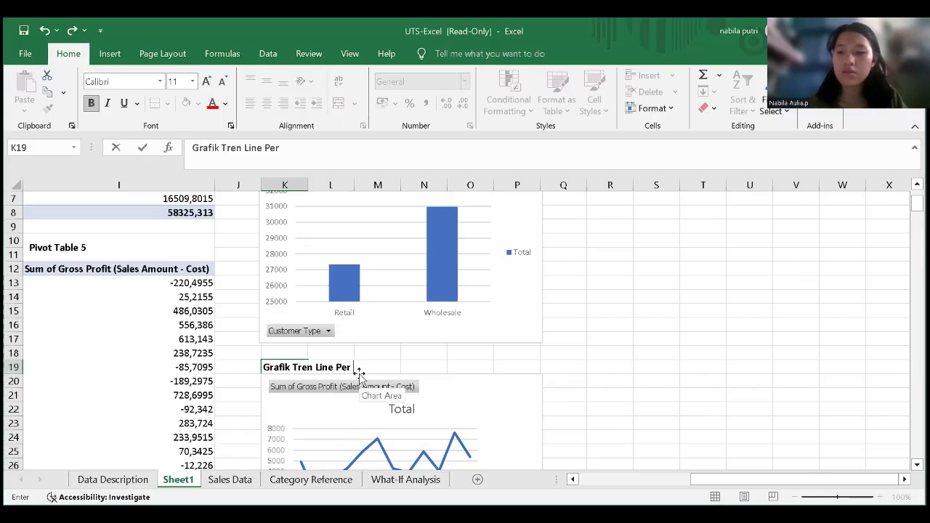
text( Bulan)
drag(610, 367, 563, 255)
Step: Merge and center the monthly chart title across K19:P19 and deselect it
scroll(573, 253, up, 2)
scroll(573, 253, down, 2)
click(374, 383)
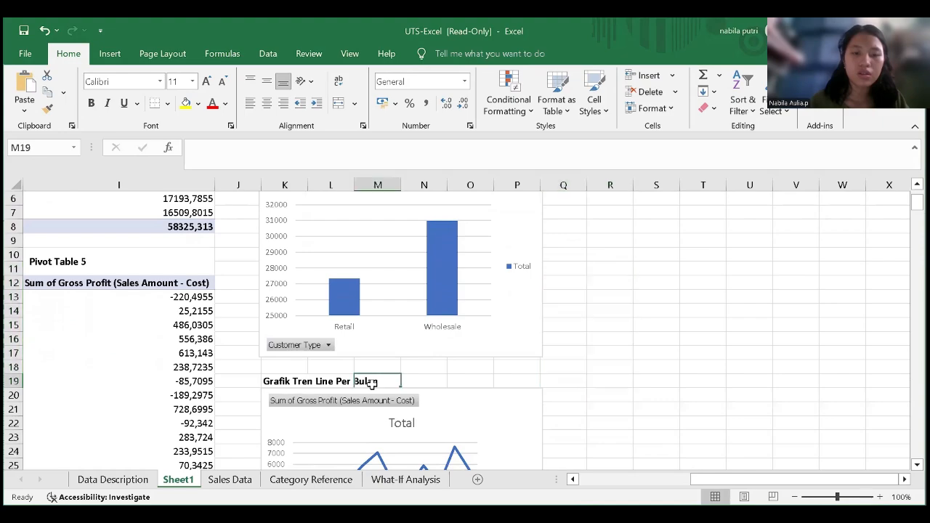
click(283, 383)
drag(283, 383, 501, 384)
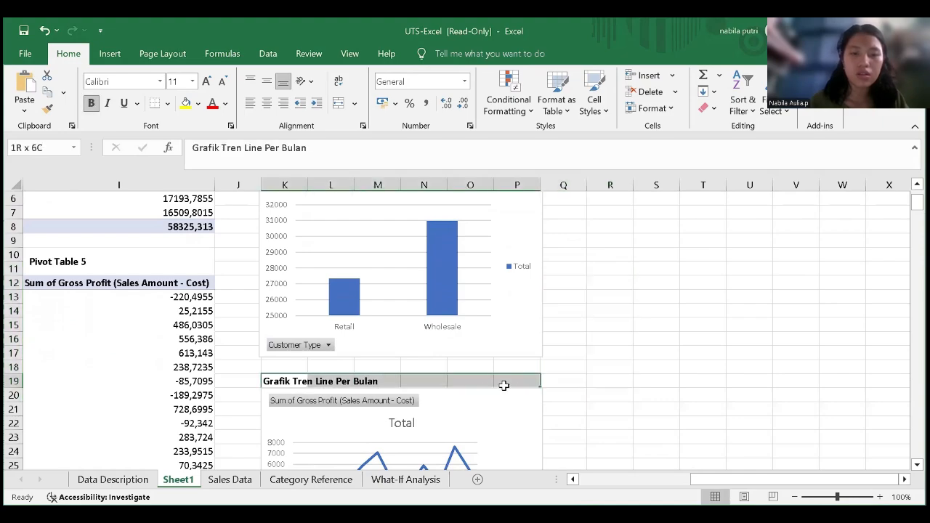
click(339, 103)
click(564, 338)
scroll(538, 261, up, 2)
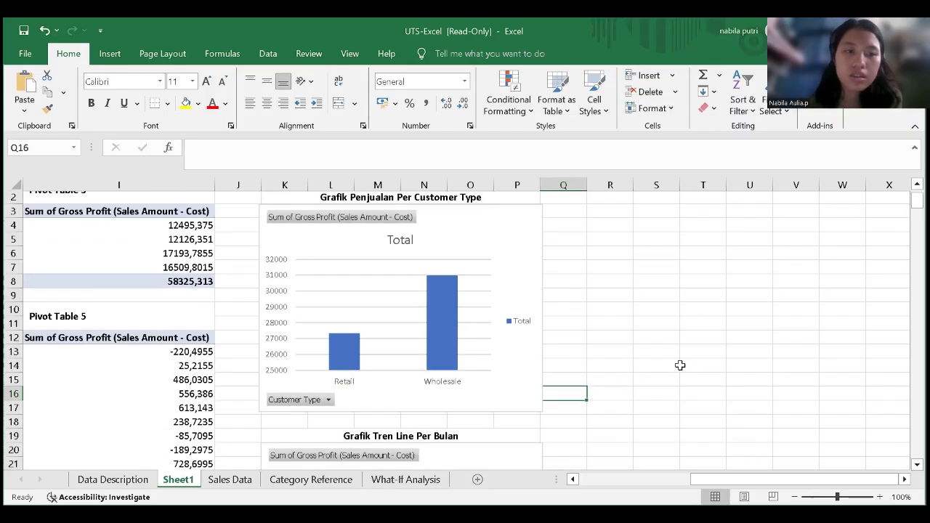
Step: Insert a Clustered Column PivotChart from Pivot Table 3, using the regional gross profit range H3:I8
scroll(284, 337, left, 3)
scroll(285, 338, right, 1)
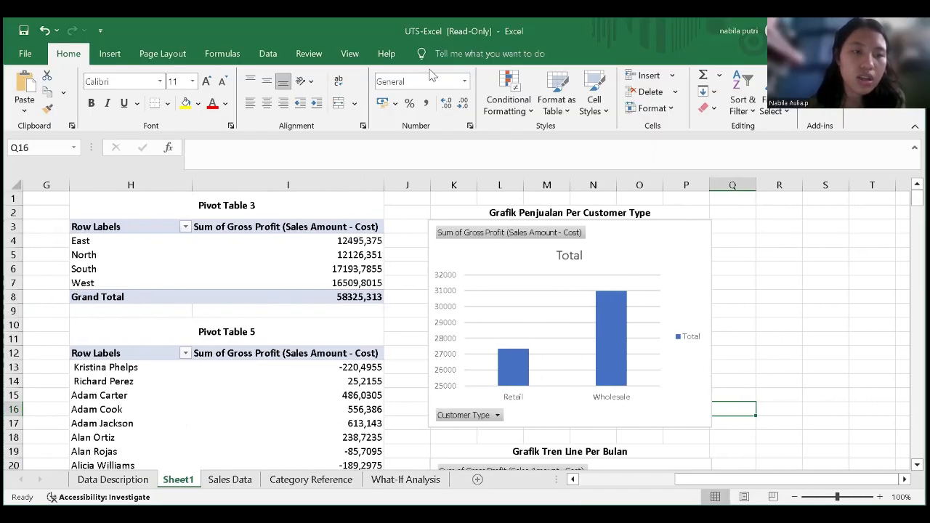
drag(120, 224, 321, 296)
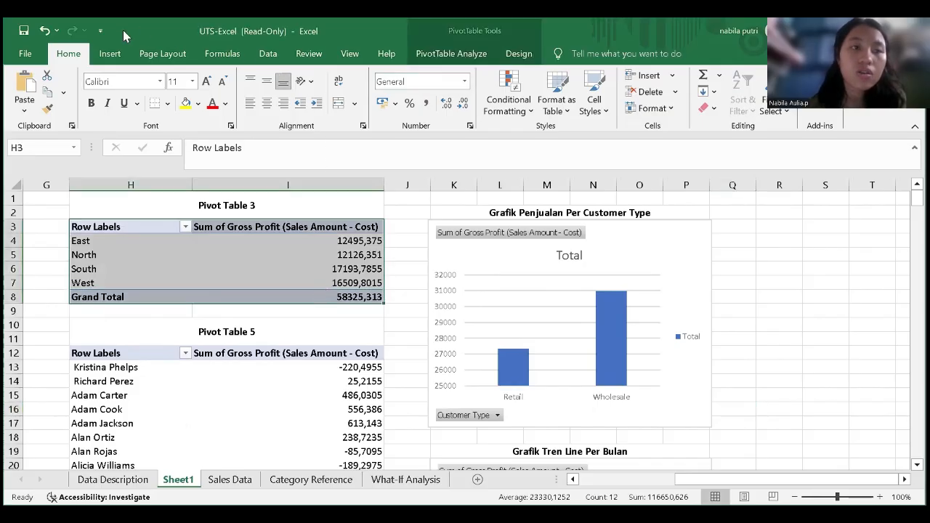
click(109, 53)
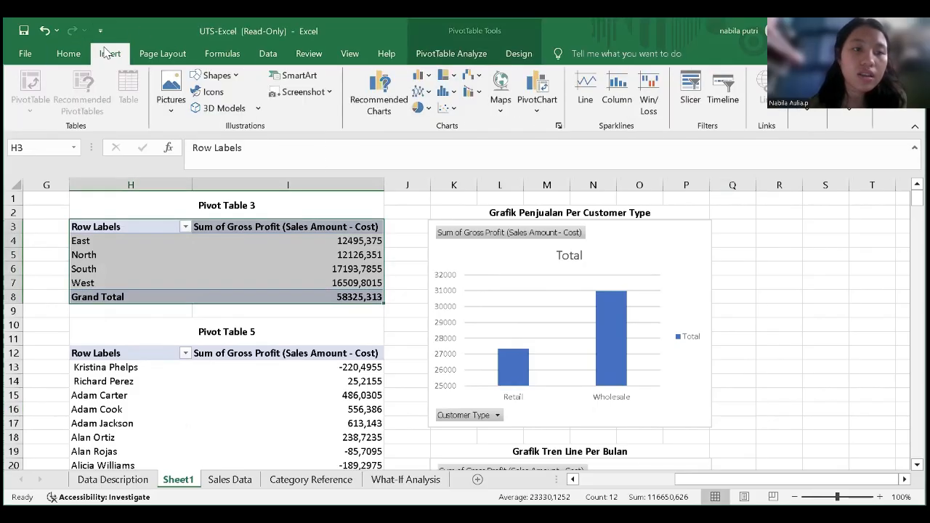
click(421, 75)
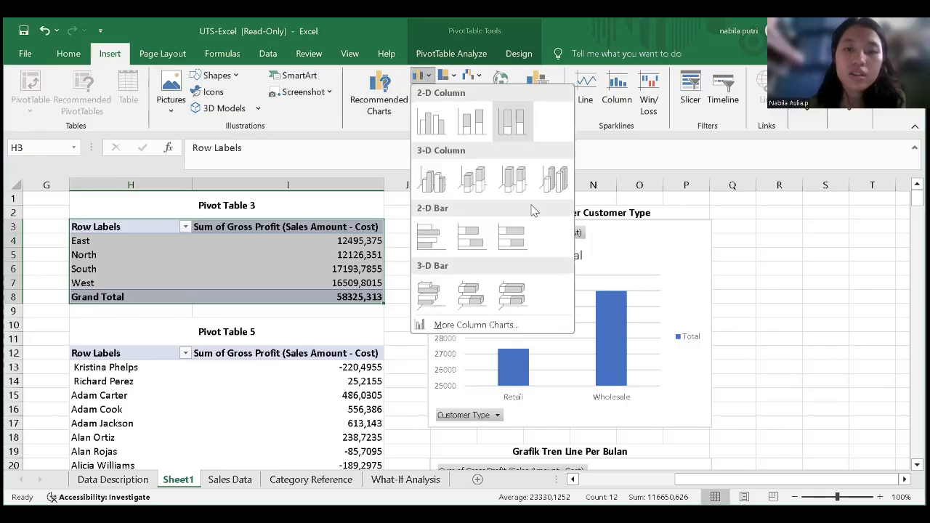
click(512, 326)
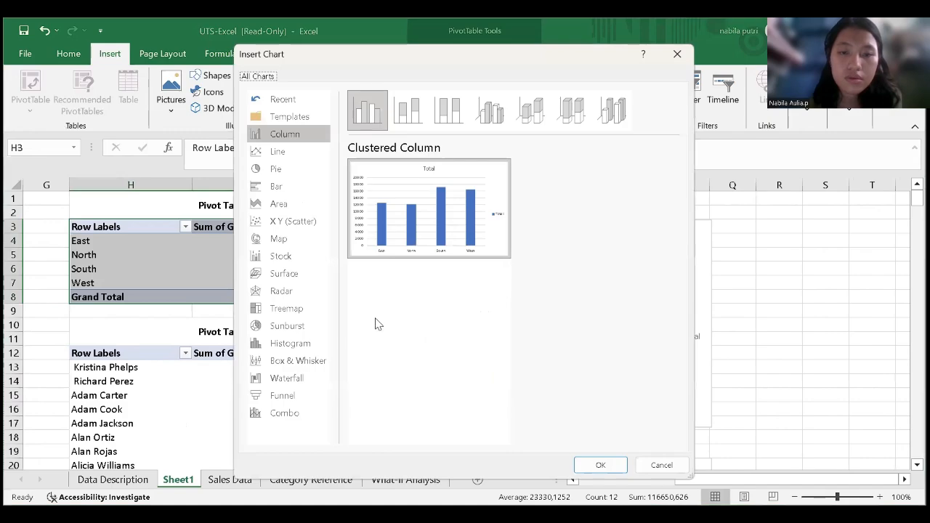
click(592, 470)
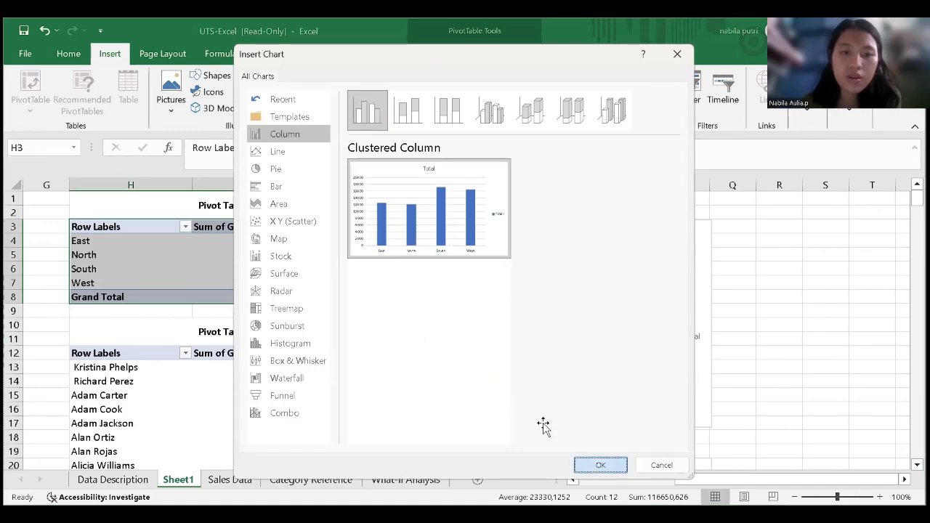
Step: Move the region PivotChart below the monthly line chart, with its upper corner at about K36
drag(673, 435, 753, 461)
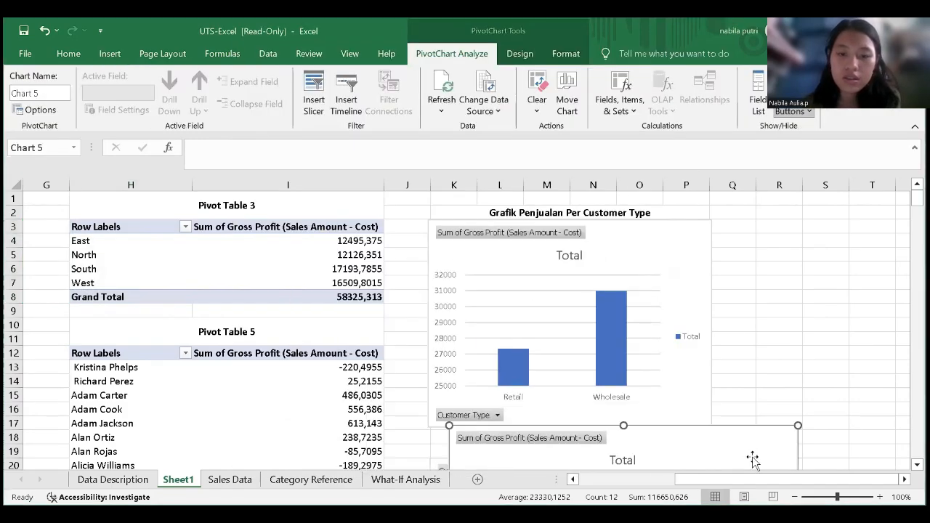
scroll(684, 349, down, 5)
drag(622, 463, 654, 422)
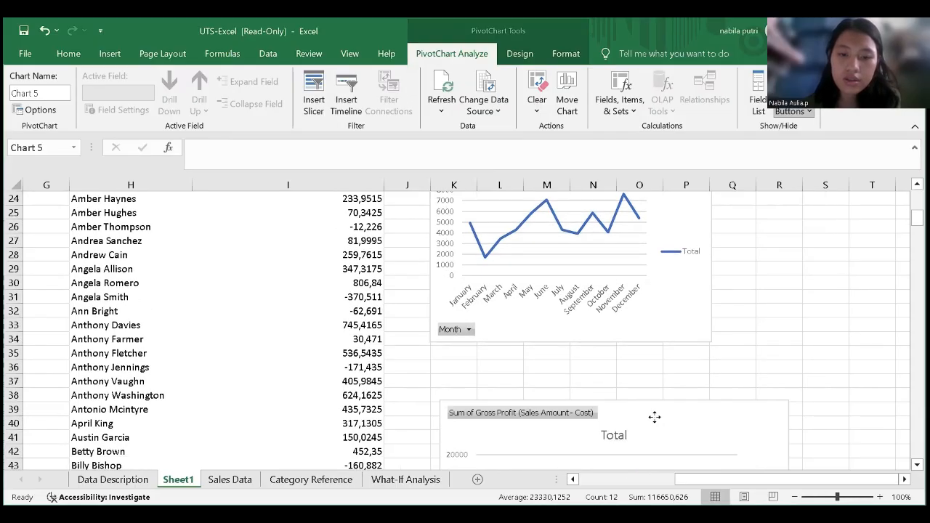
scroll(716, 303, right, 1)
scroll(716, 303, down, 4)
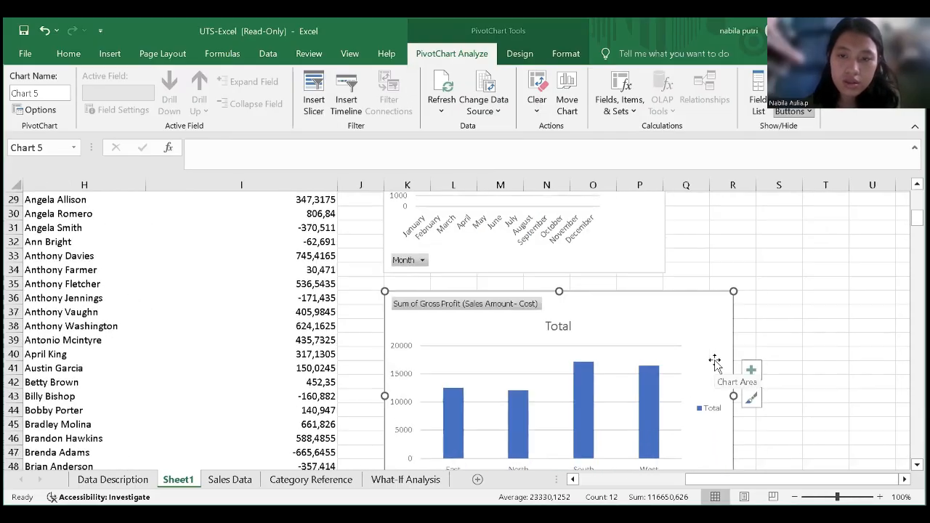
Step: Narrow the region chart to end at column P and shift it down to start at about K37
drag(733, 415, 664, 412)
scroll(677, 368, up, 3)
scroll(677, 368, down, 3)
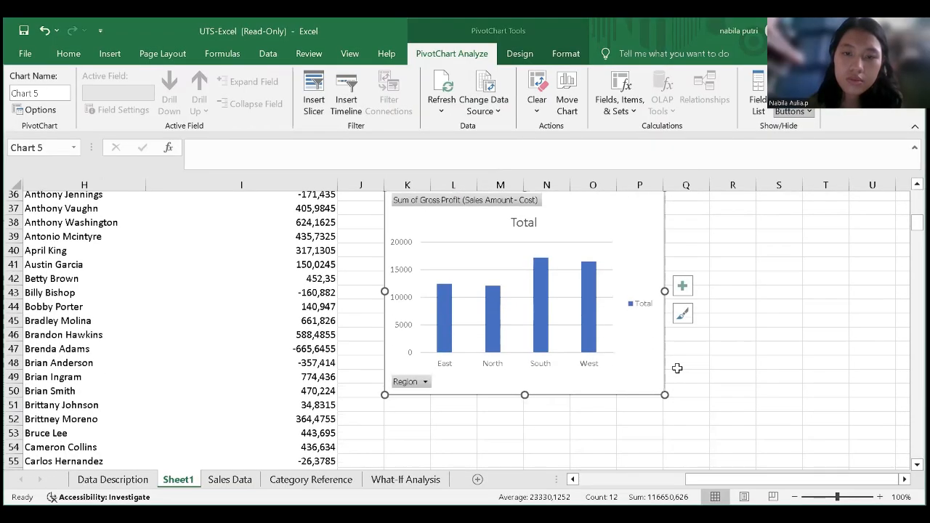
scroll(653, 341, up, 2)
drag(633, 323, 632, 334)
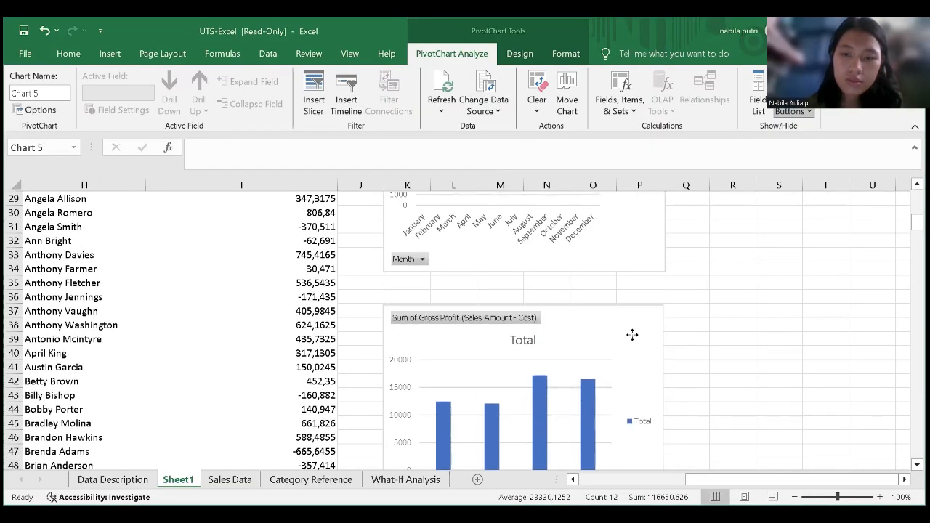
Step: Enter the title "Grafik Column Gross Profit Per Region (Wilayah)" in K36, above the region chart
click(423, 296)
text(Grafik Column)
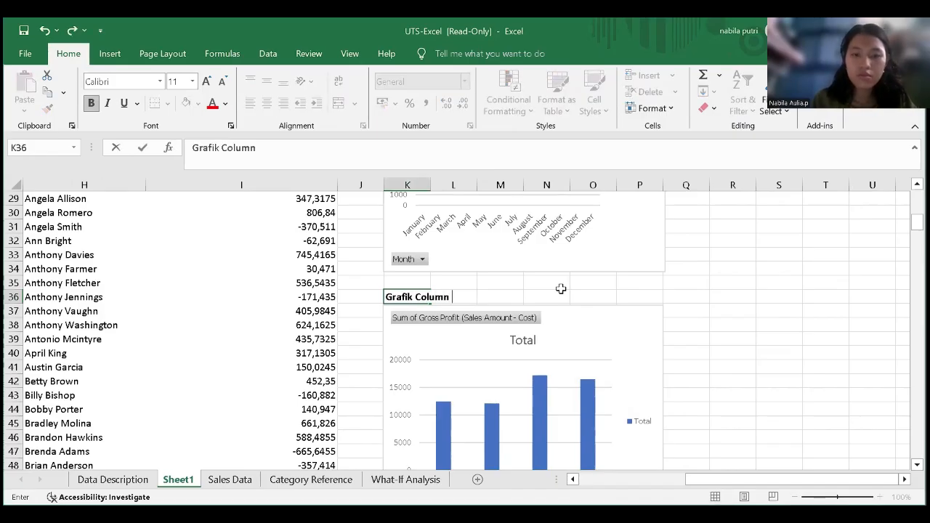
scroll(722, 280, up, 5)
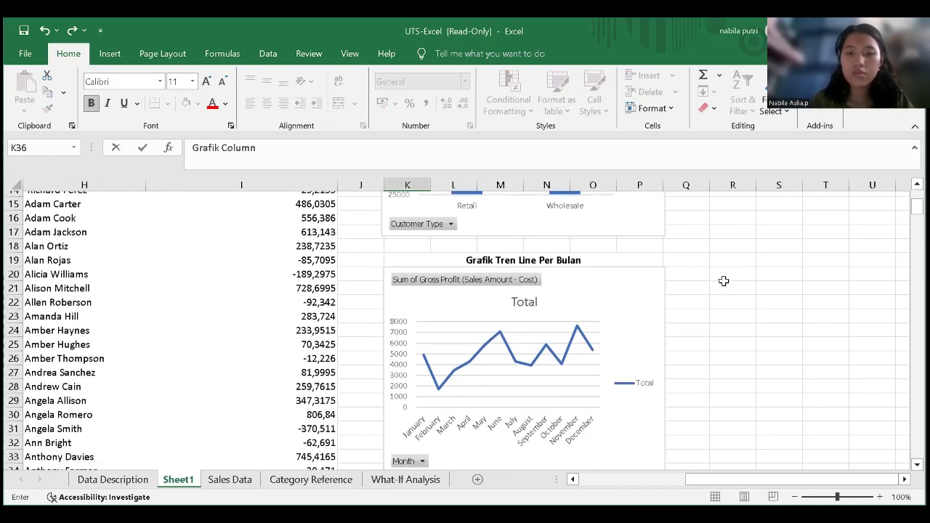
scroll(724, 280, down, 3)
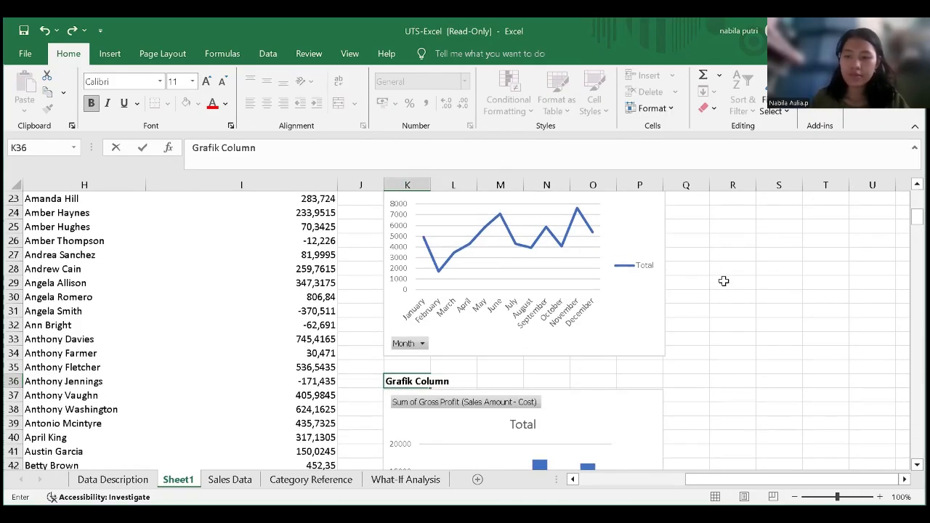
text(Gross Profit Per )
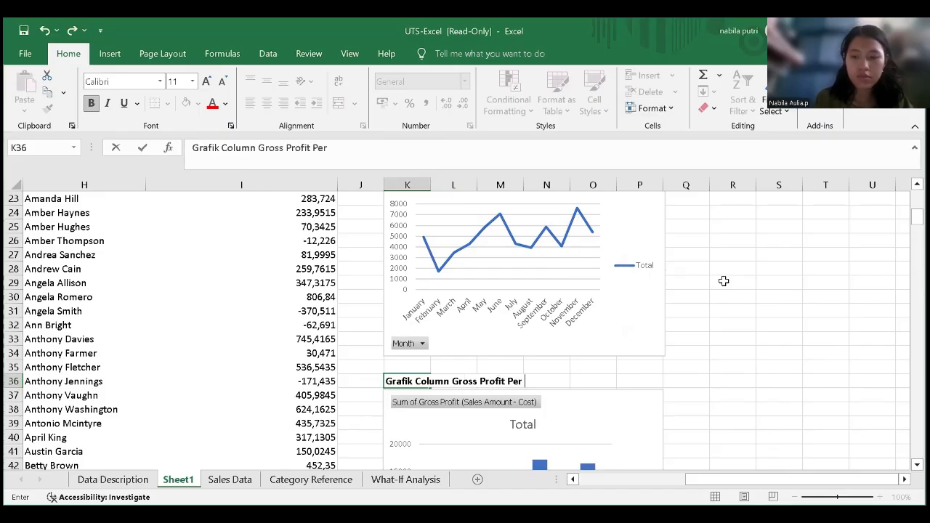
text(Region (Wilayah))
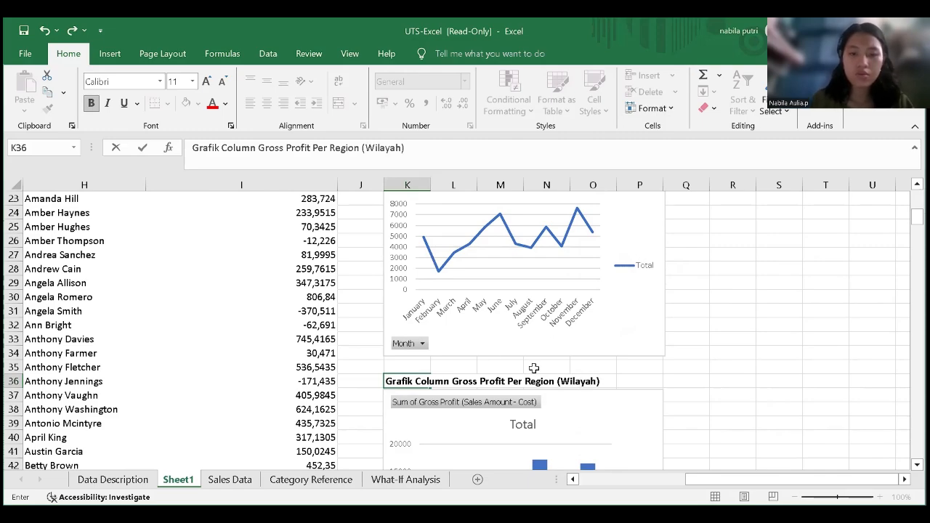
Step: Merge and center the region chart title across K36:P36
drag(406, 382, 646, 382)
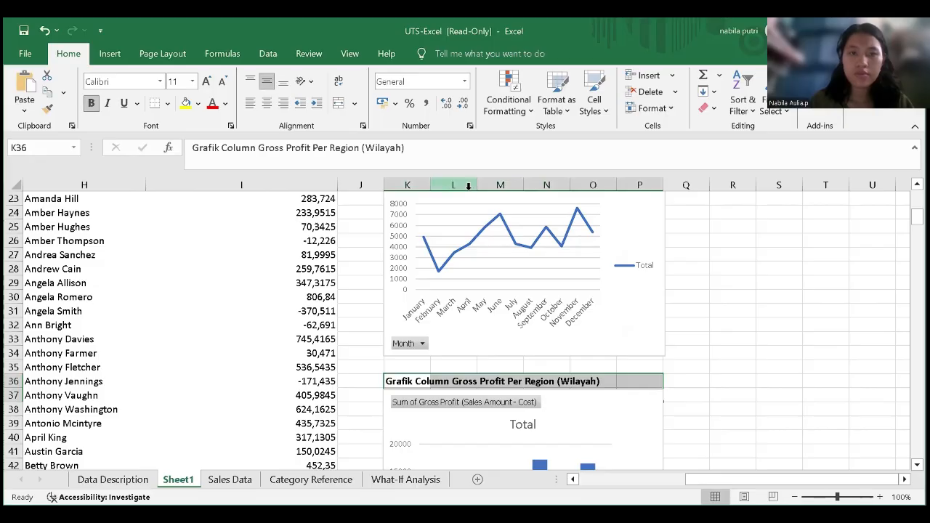
click(339, 106)
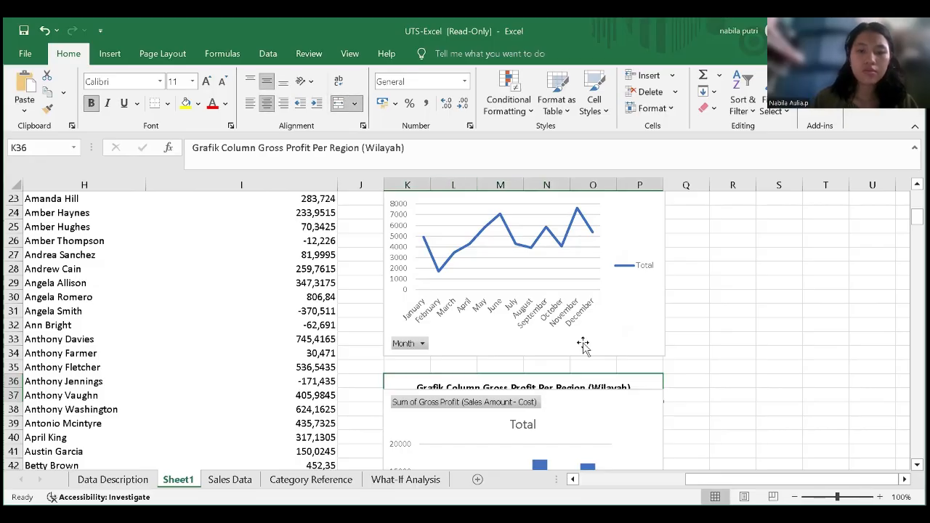
click(44, 30)
click(670, 413)
drag(407, 381, 639, 382)
click(339, 105)
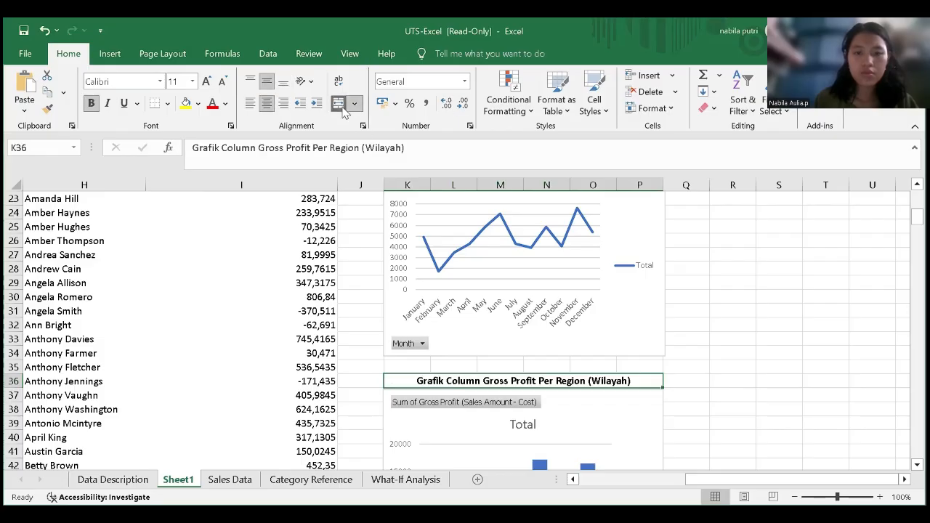
click(732, 381)
Step: Select cell K54 on Sheet1, below the region column chart
scroll(600, 305, down, 9)
scroll(604, 308, up, 2)
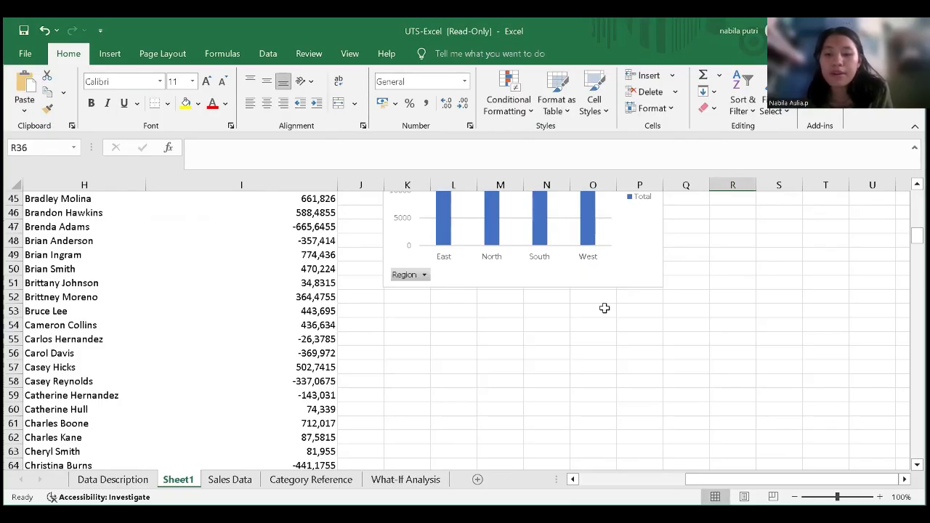
scroll(533, 330, up, 1)
scroll(533, 331, left, 1)
click(462, 354)
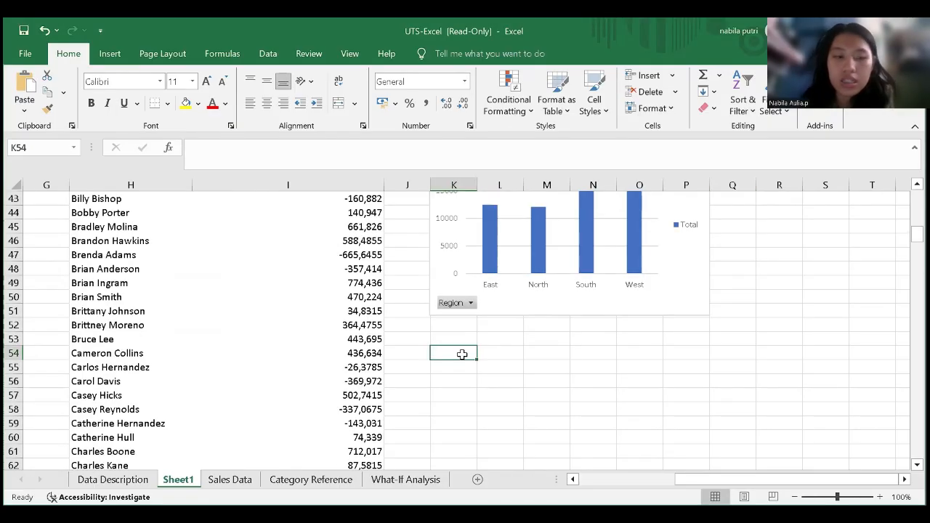
Step: On the Sales Data sheet, select the Total Paid range F1:F301 together with the Product Category range C1:C301
click(230, 480)
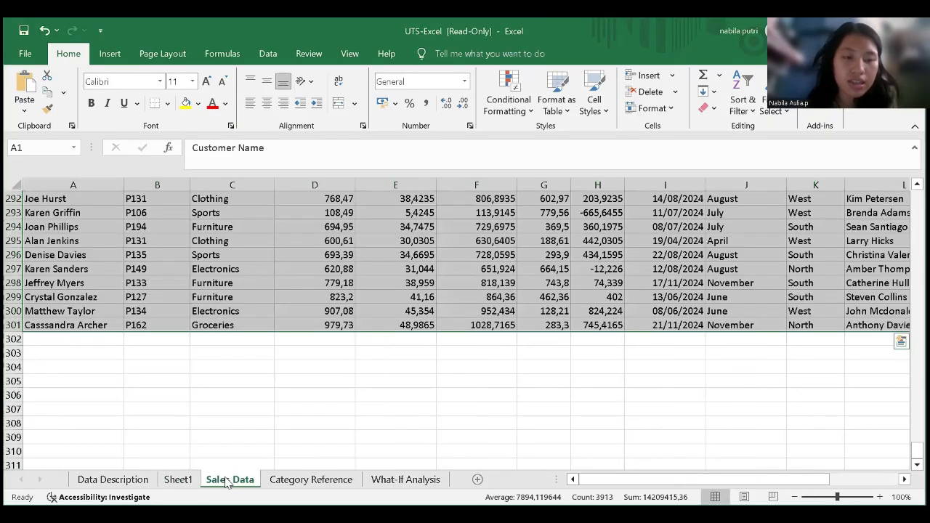
click(317, 365)
scroll(361, 315, up, 20)
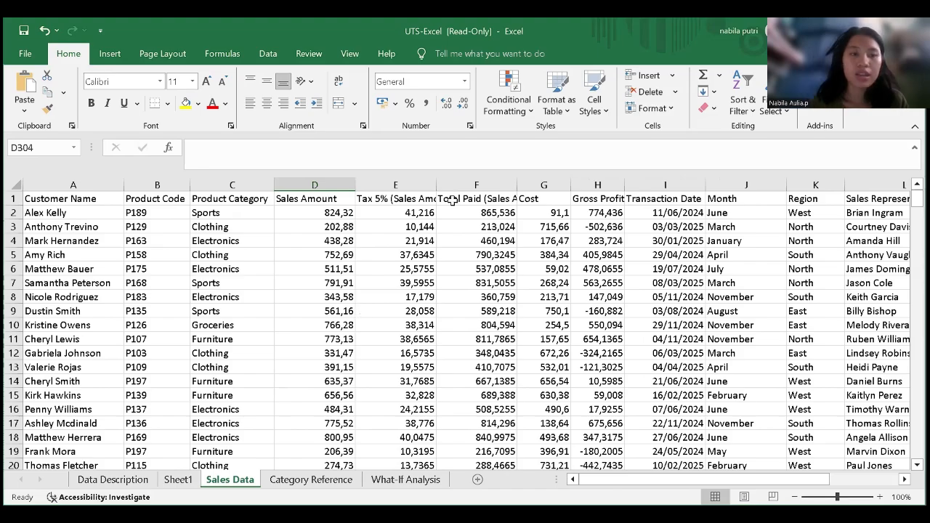
drag(450, 199, 488, 427)
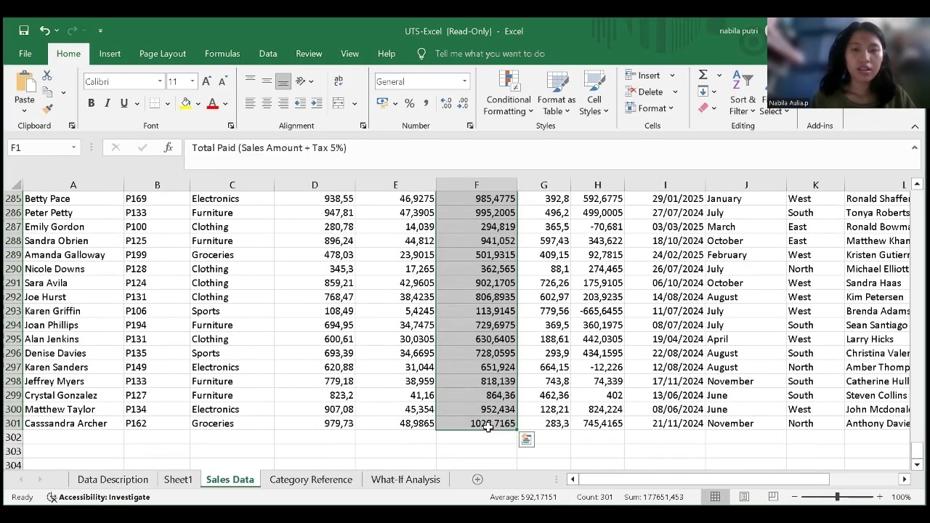
scroll(321, 306, up, 20)
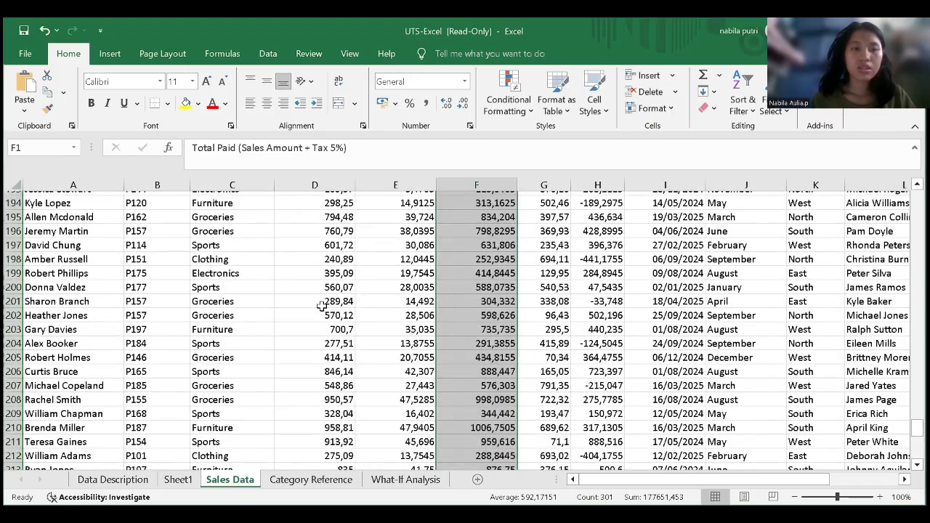
scroll(321, 306, up, 20)
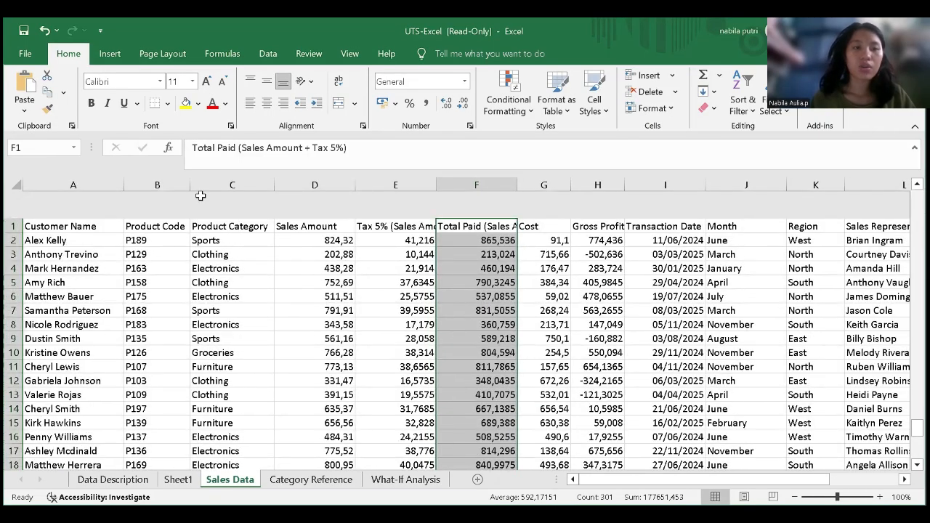
ctrl+click(227, 202)
drag(229, 211, 239, 437)
Step: Insert a Clustered Column chart from the selected Product Category and Total Paid data
click(110, 54)
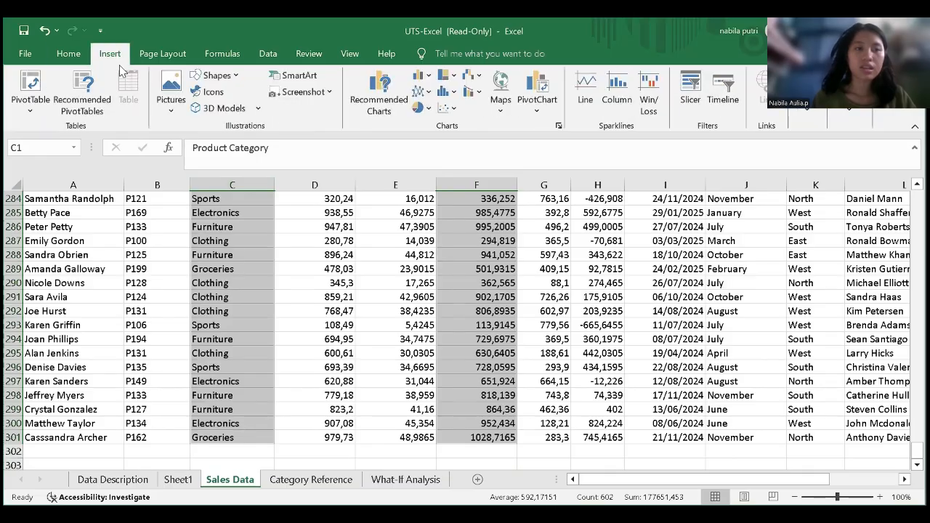
click(427, 77)
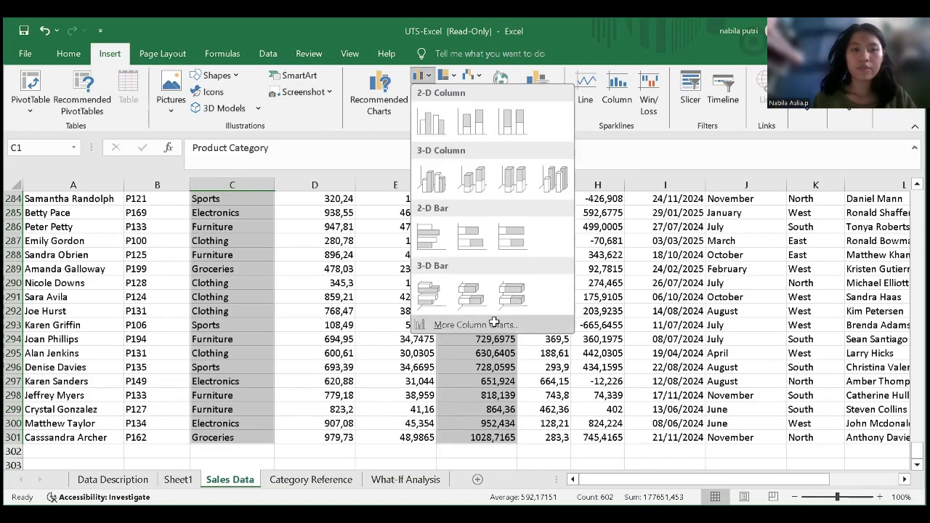
click(496, 326)
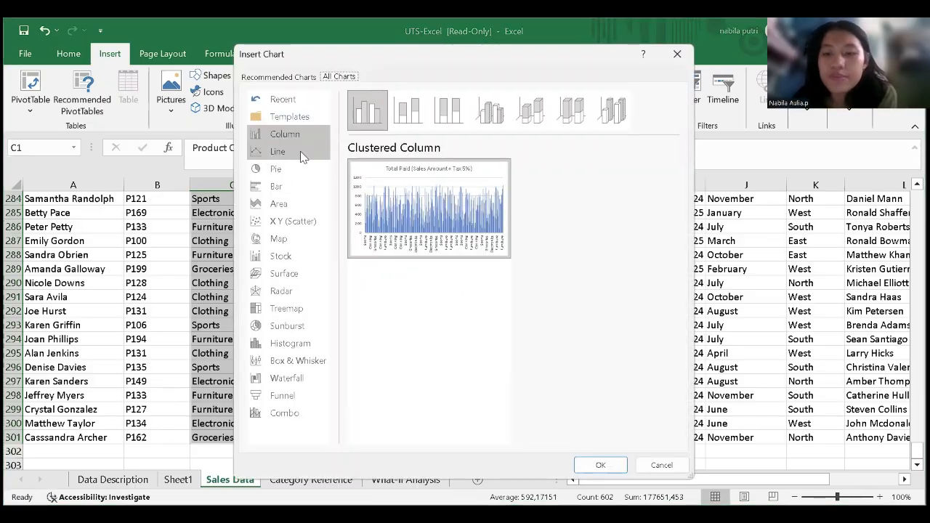
click(597, 465)
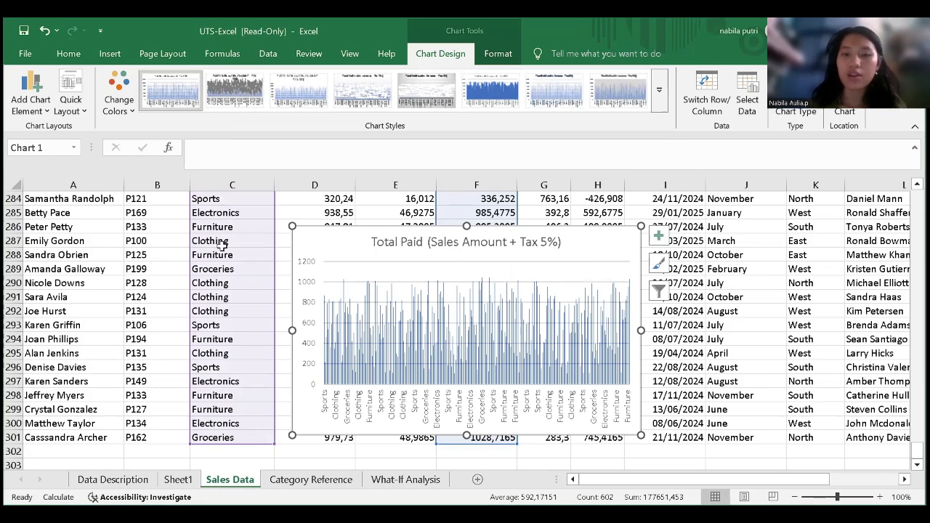
Step: Paste the Total Paid column chart onto Sheet1 at K54 and narrow it to end at column P, around row 68
key(ctrl+z)
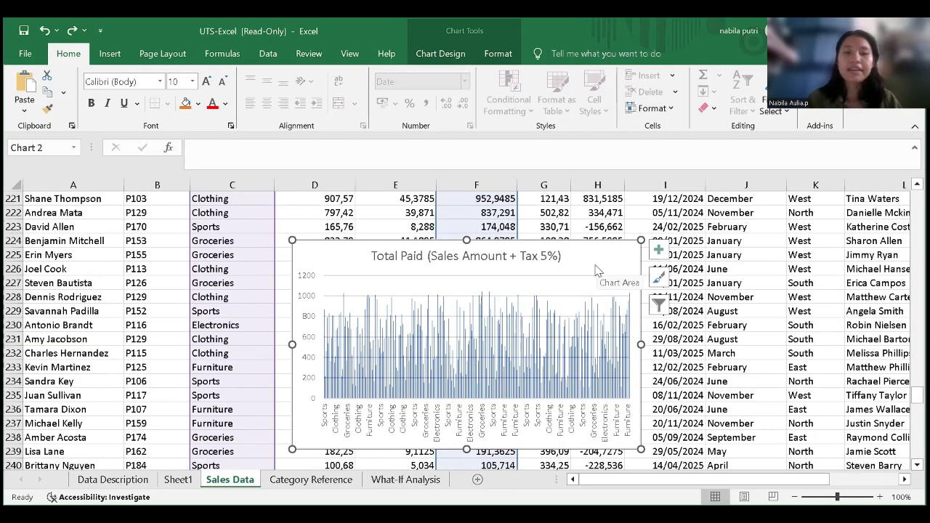
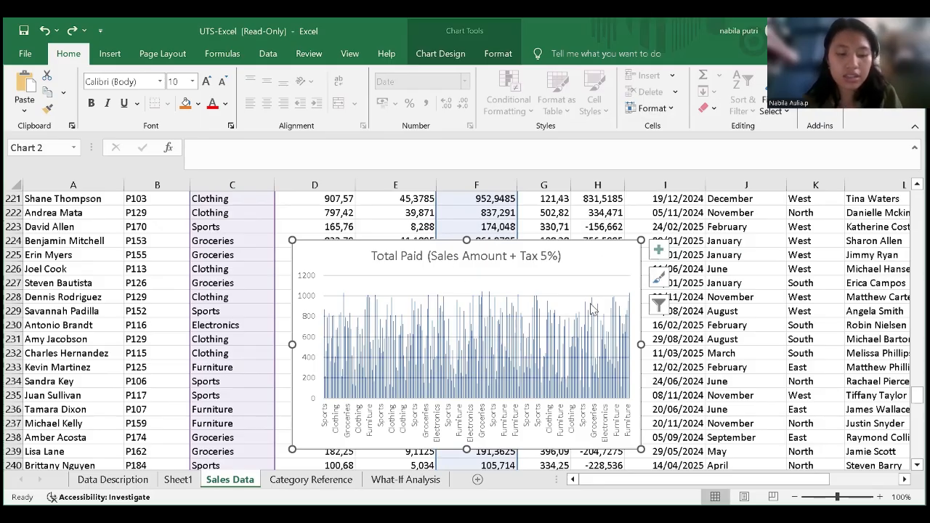
click(190, 482)
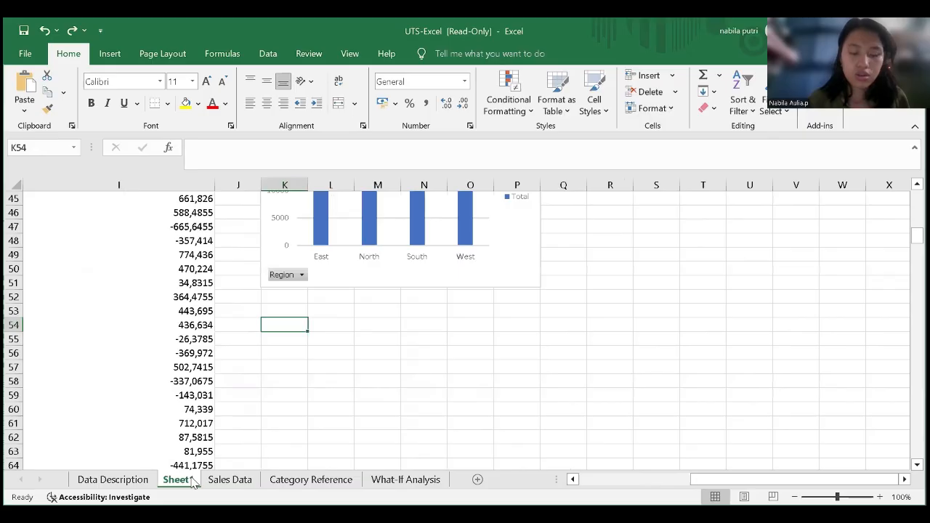
key(ctrl+v)
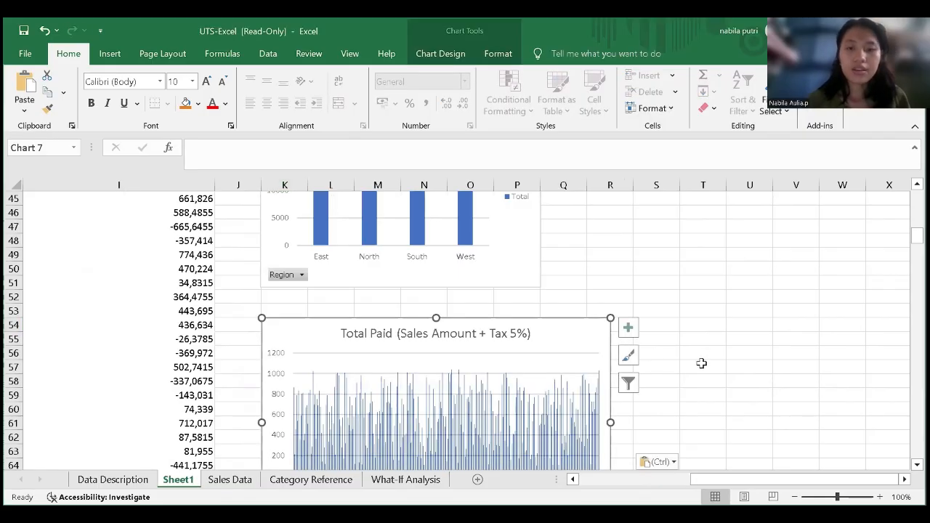
scroll(701, 363, down, 2)
drag(609, 441, 541, 436)
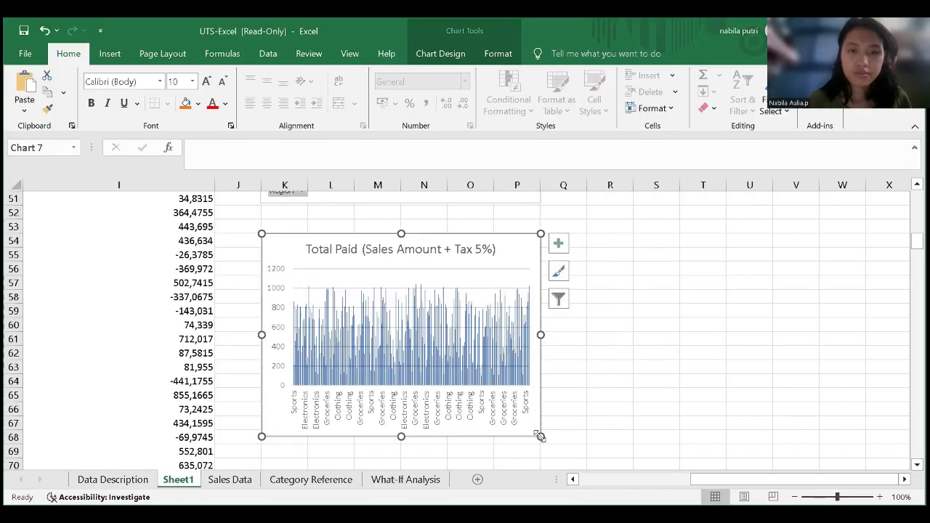
Step: Enter the title "Grafik Column Total Paid Per Product Category" in K53, above the Total Paid chart
click(269, 225)
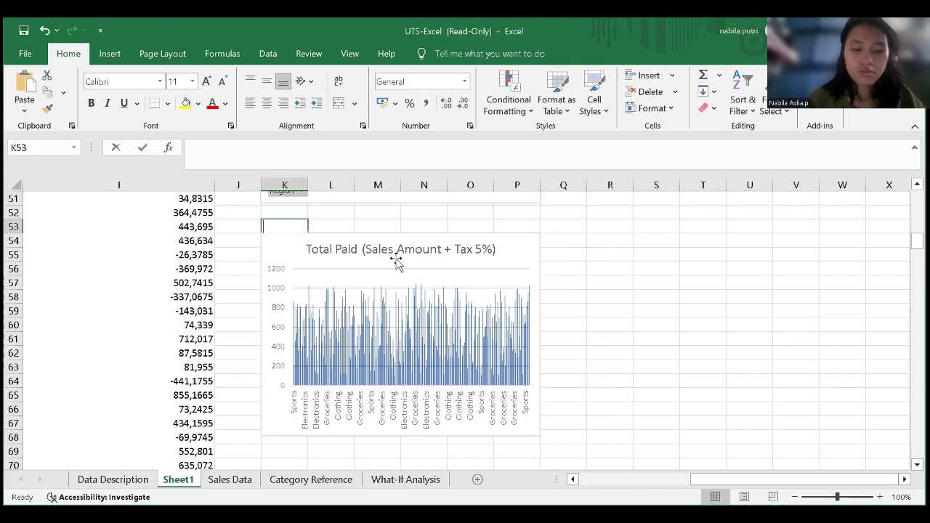
text(Grafik)
scroll(542, 280, up, 3)
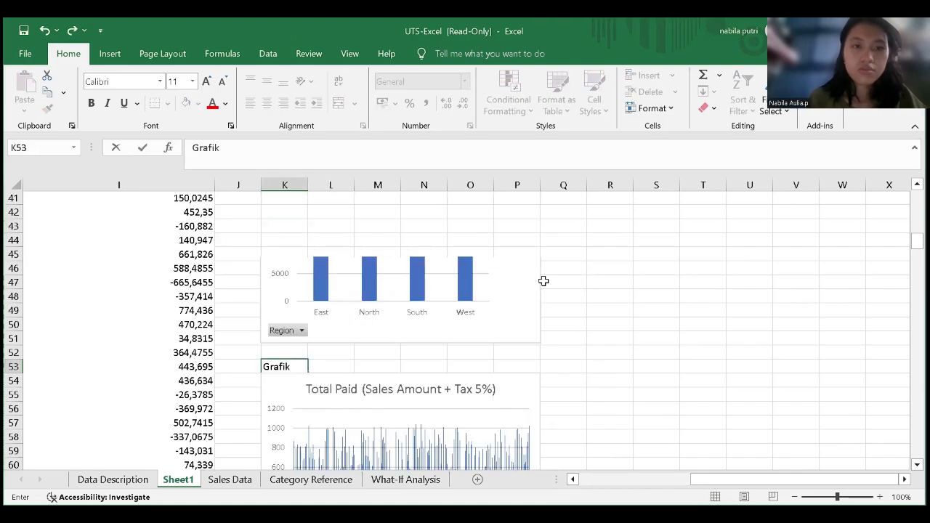
scroll(541, 279, down, 1)
scroll(543, 281, up, 3)
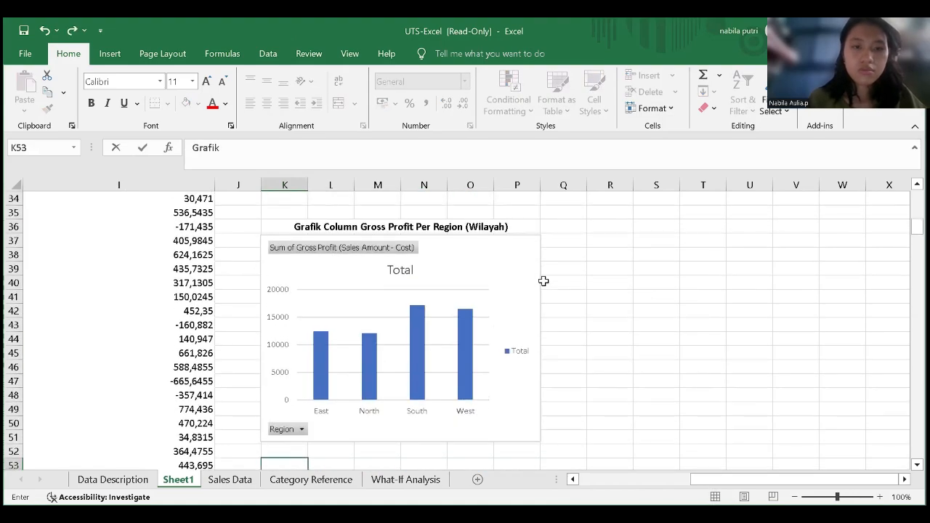
scroll(543, 281, down, 1)
text(Col)
scroll(605, 372, up, 2)
scroll(605, 372, down, 2)
text(umn)
scroll(554, 344, up, 2)
scroll(554, 343, down, 2)
text(n To)
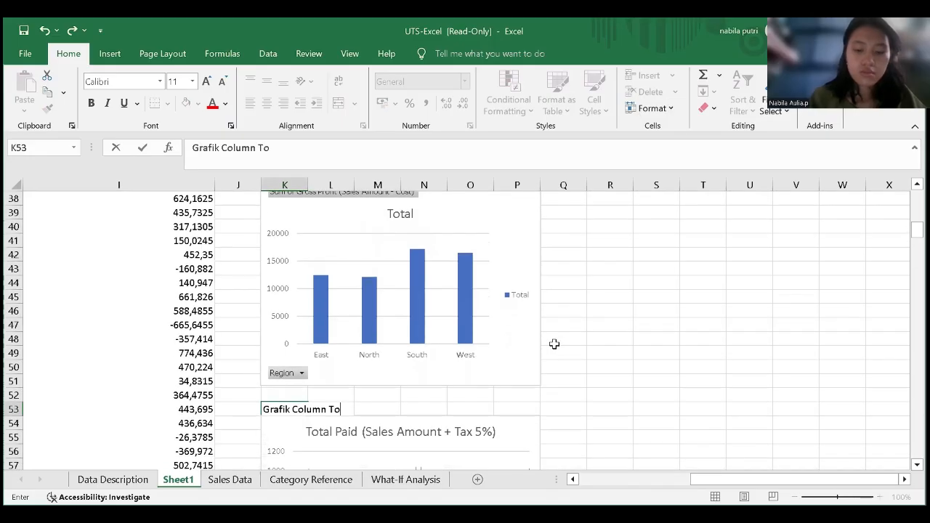
text(tal Paid Per Product Category)
click(576, 422)
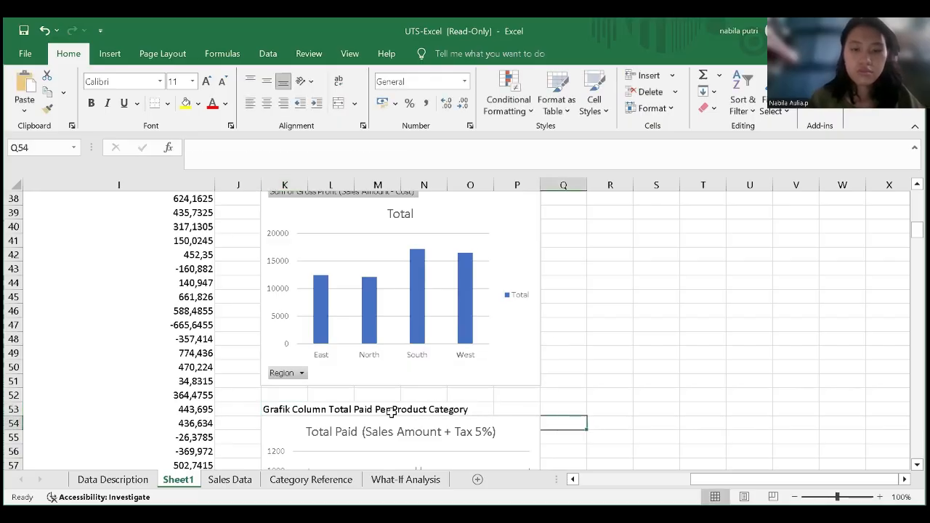
Step: Merge and center the product category chart title across K53:P53 and make it bold
drag(311, 409, 490, 409)
click(284, 412)
drag(284, 411, 446, 399)
drag(285, 410, 513, 409)
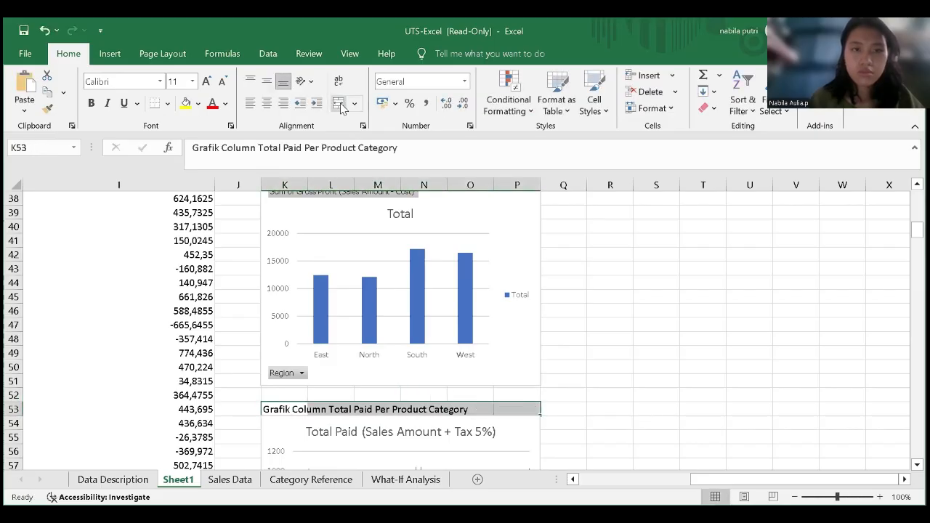
click(339, 104)
click(91, 103)
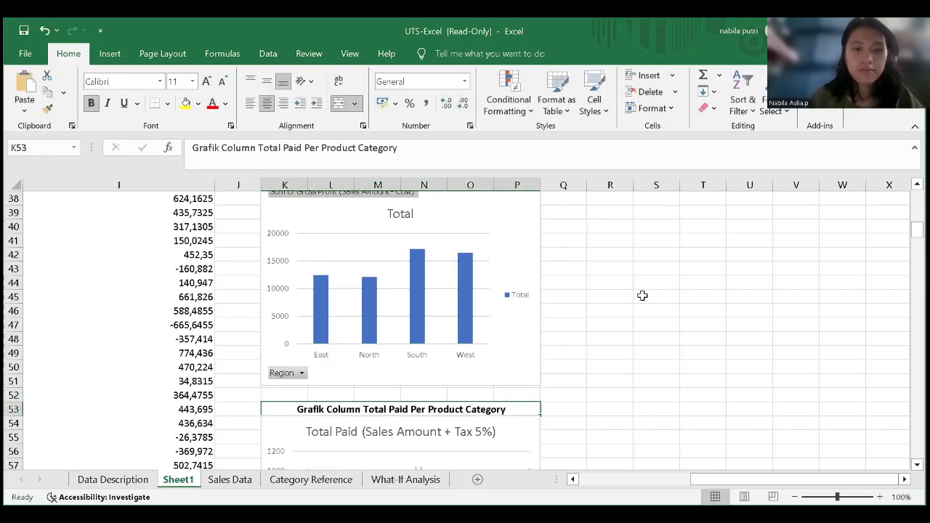
click(642, 296)
Step: Review the five PivotTables and the four titled charts on Sheet1, from the customer type chart down to the product category chart
scroll(595, 300, down, 5)
scroll(595, 301, up, 7)
scroll(596, 302, up, 10)
scroll(595, 303, down, 2)
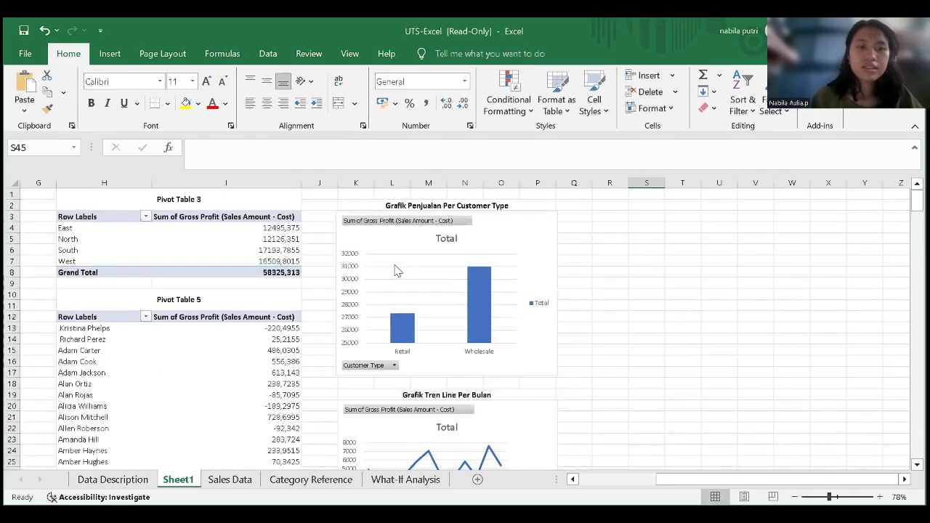
scroll(398, 271, left, 3)
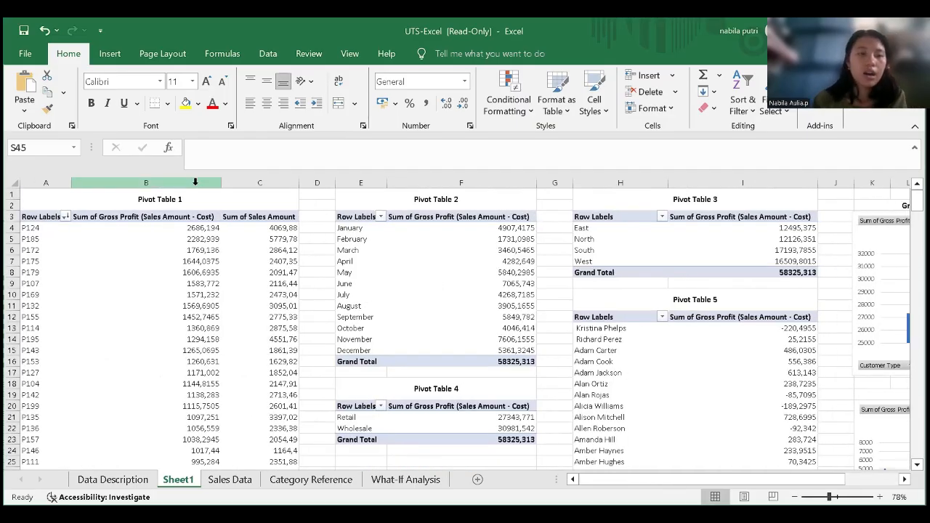
scroll(467, 254, right, 1)
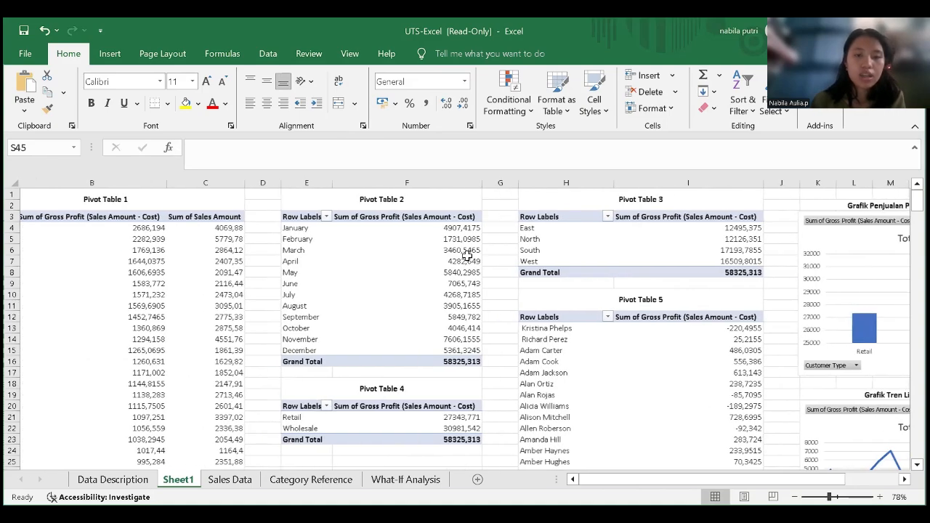
scroll(466, 254, right, 4)
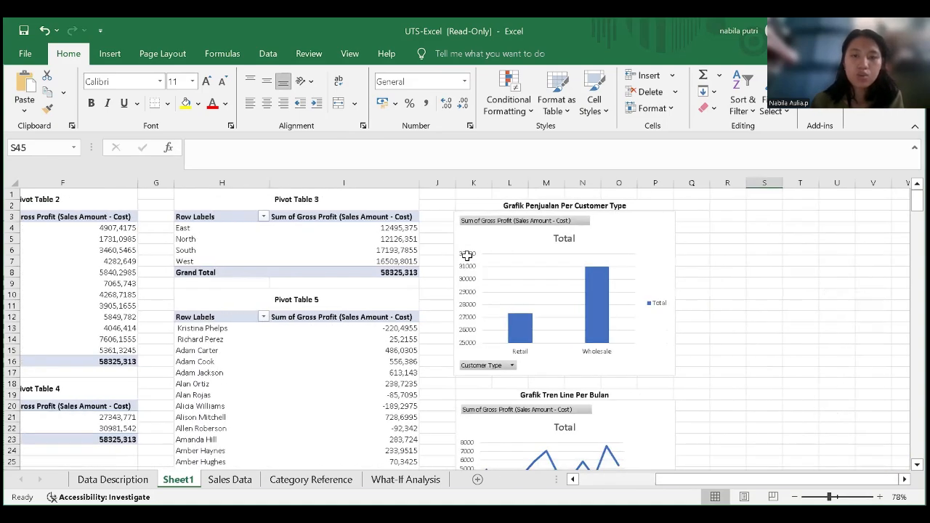
scroll(467, 254, right, 2)
scroll(589, 297, down, 3)
scroll(588, 297, up, 3)
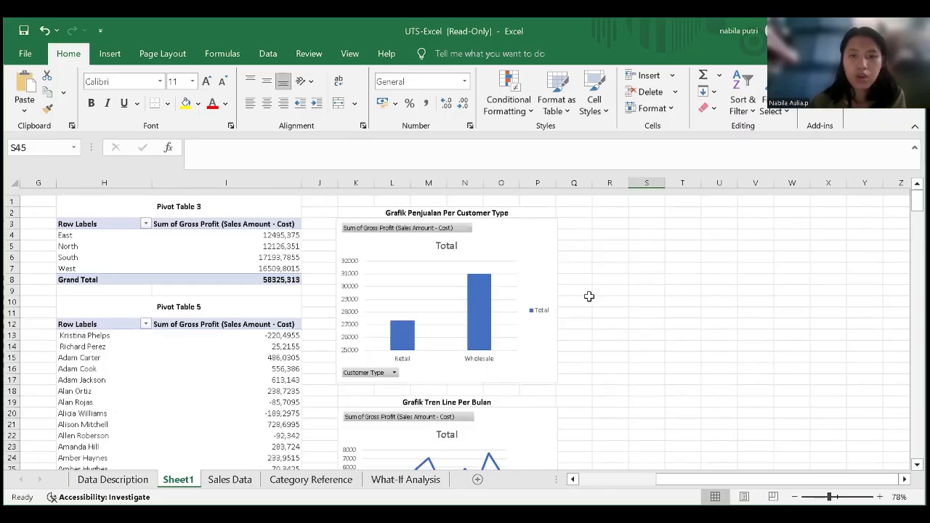
scroll(589, 296, down, 4)
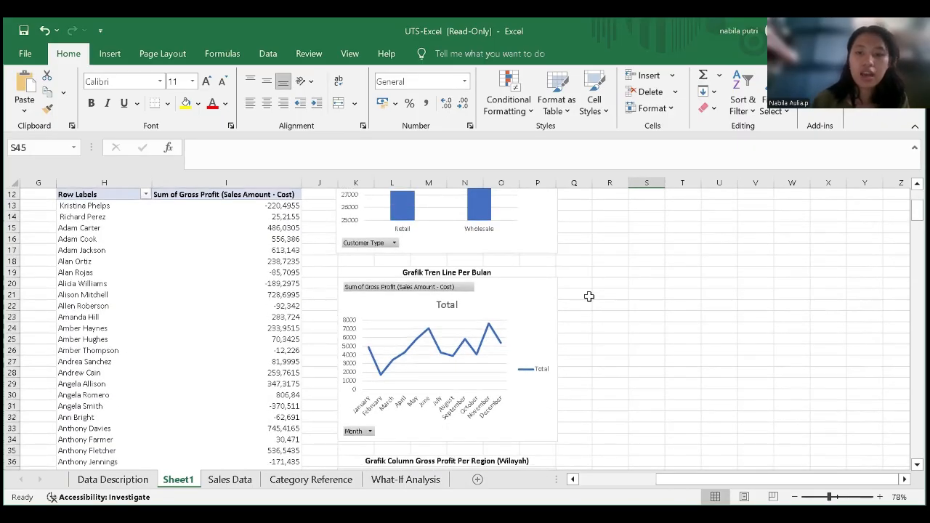
scroll(589, 296, down, 7)
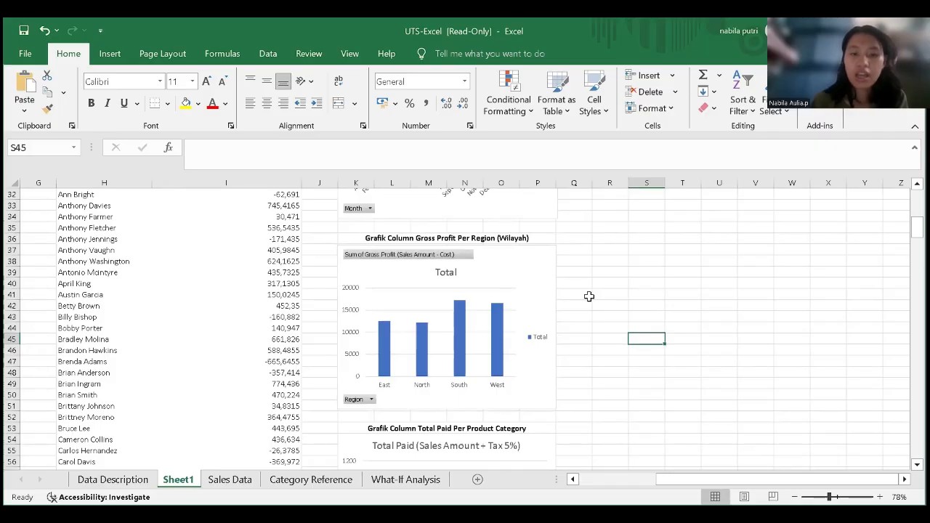
scroll(589, 296, down, 2)
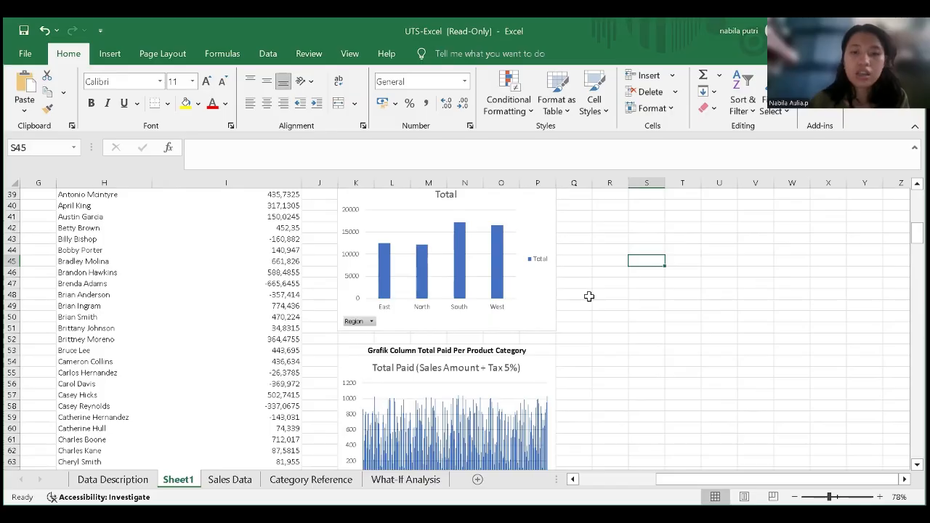
scroll(589, 296, down, 4)
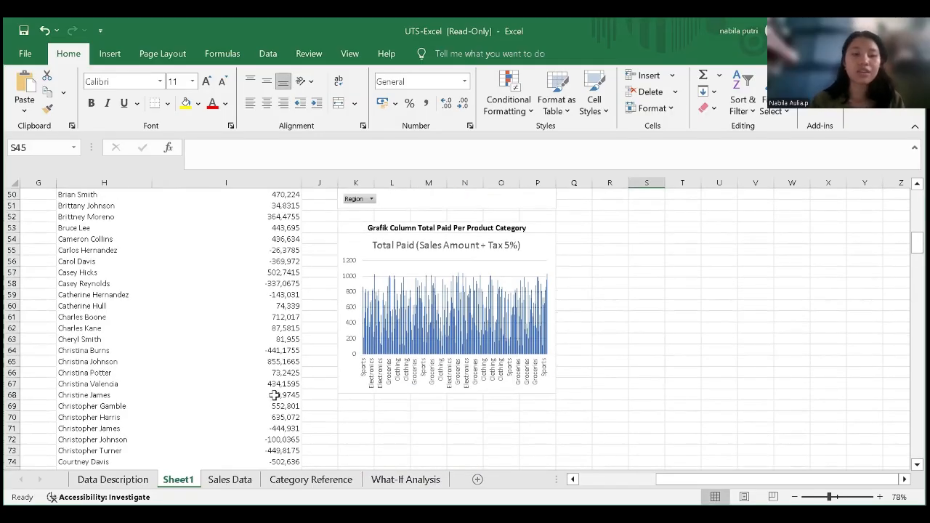
Step: On the What-If Analysis sheet, calculate Laba Kotor in C5 with the formula =C3-C4
click(398, 481)
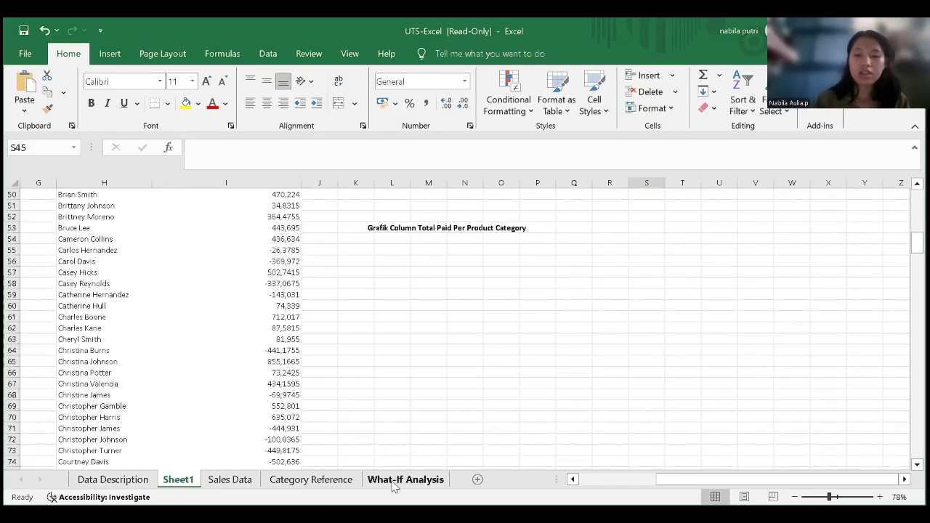
ctrl+scroll(288, 322, down, 1)
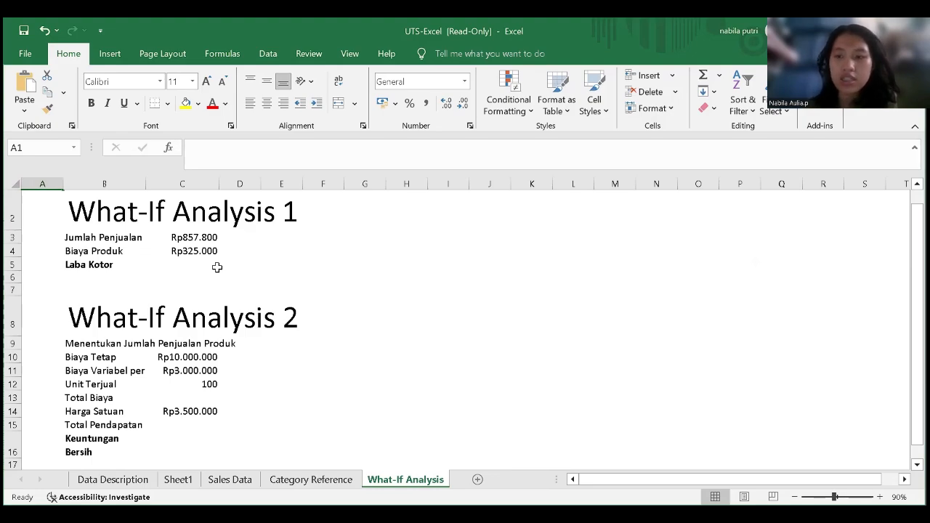
key(ctrl+z)
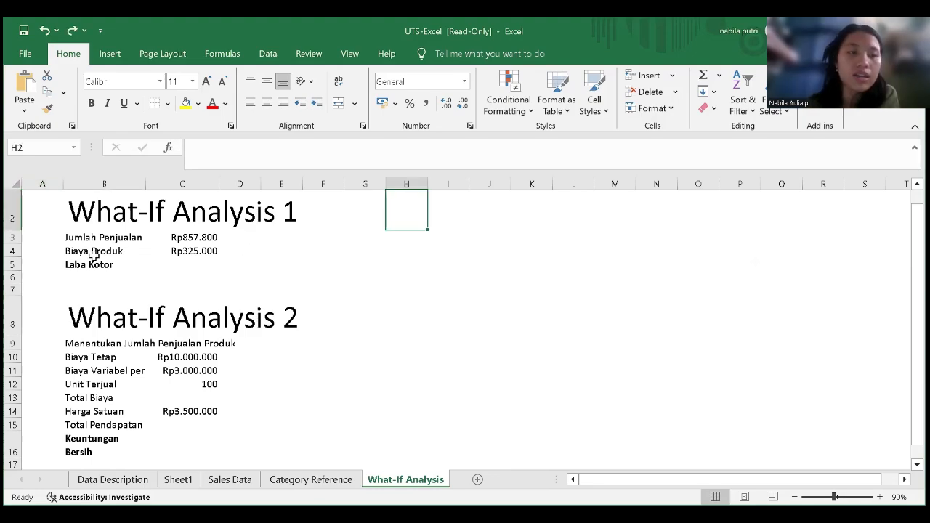
click(191, 240)
click(193, 265)
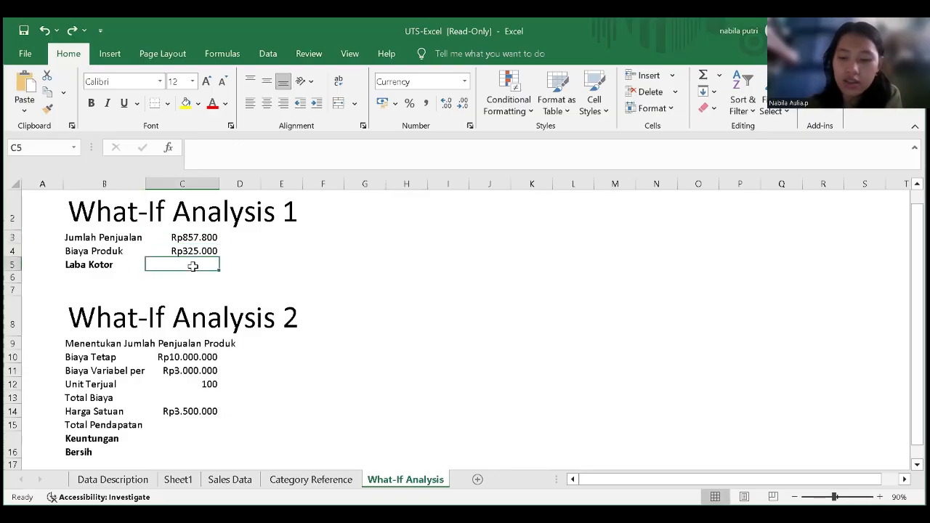
text(=)
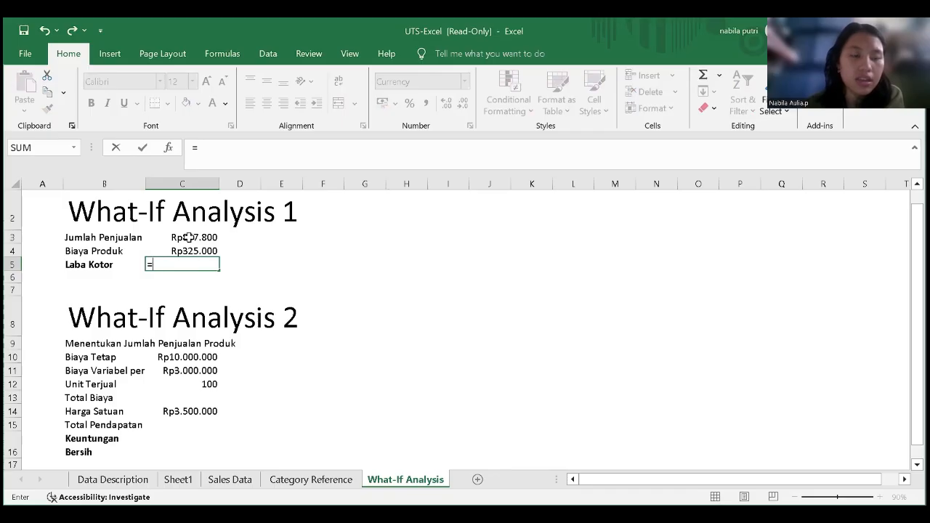
click(189, 238)
text(-)
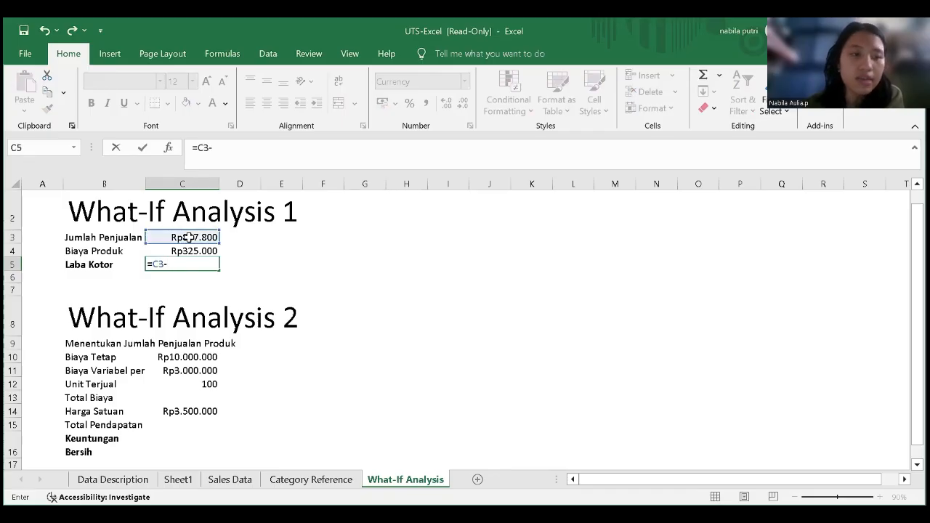
click(192, 251)
key(Return)
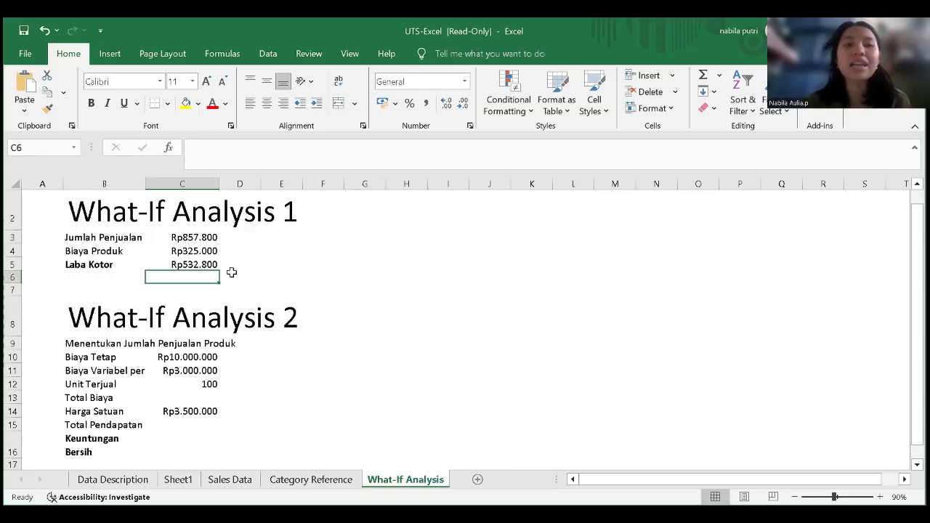
key(Up)
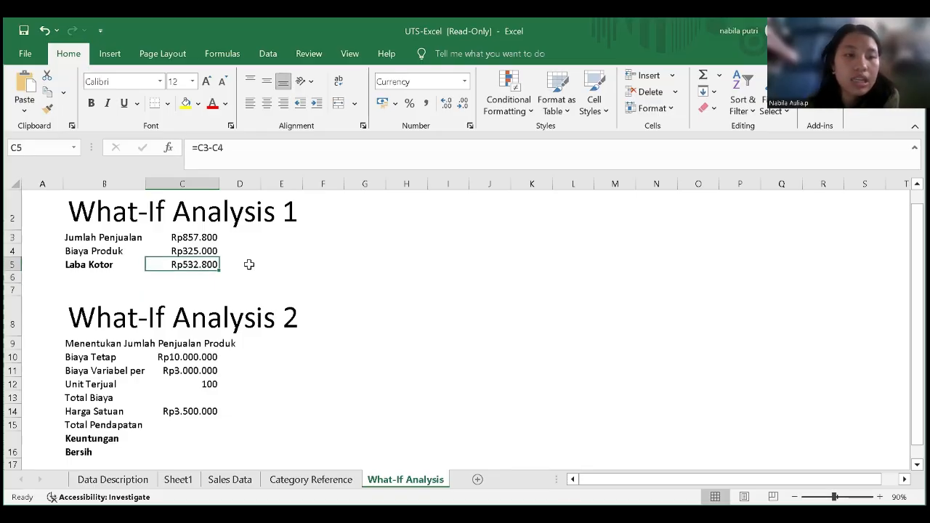
Step: Run Goal Seek to bring Laba Kotor in C5 to 1000000 by changing Jumlah Penjualan in C3, and keep the solution
click(249, 263)
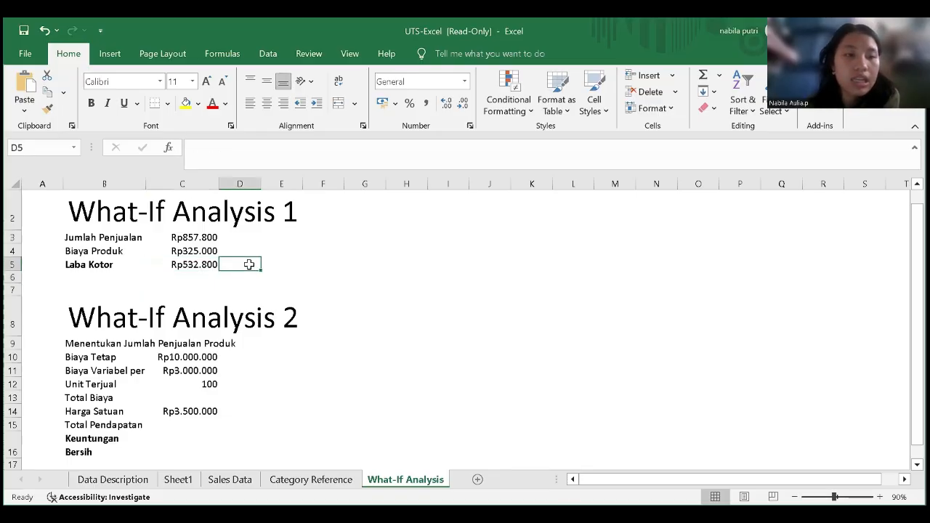
click(268, 53)
click(676, 106)
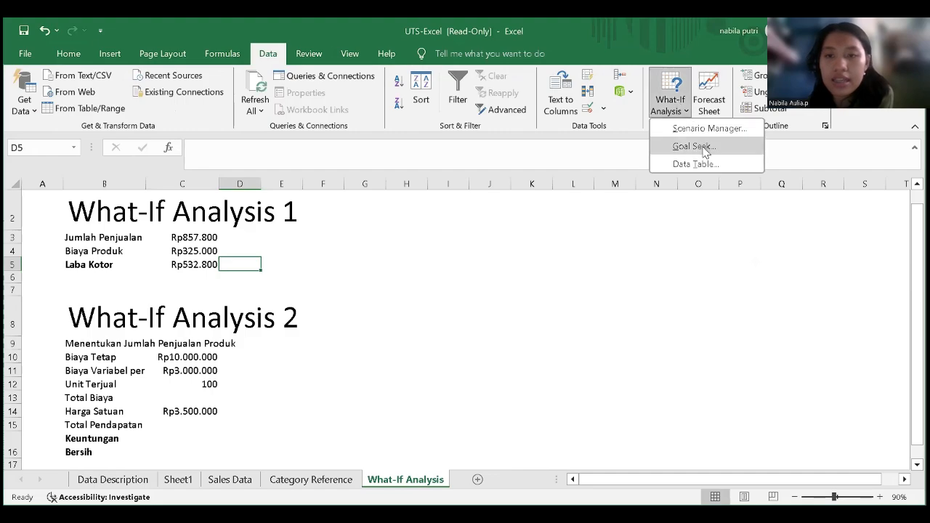
click(702, 148)
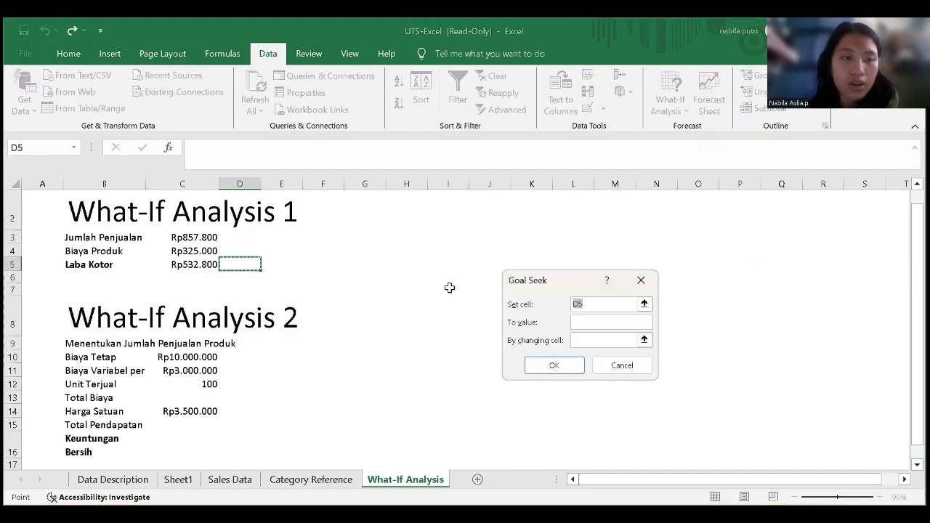
click(186, 266)
click(580, 337)
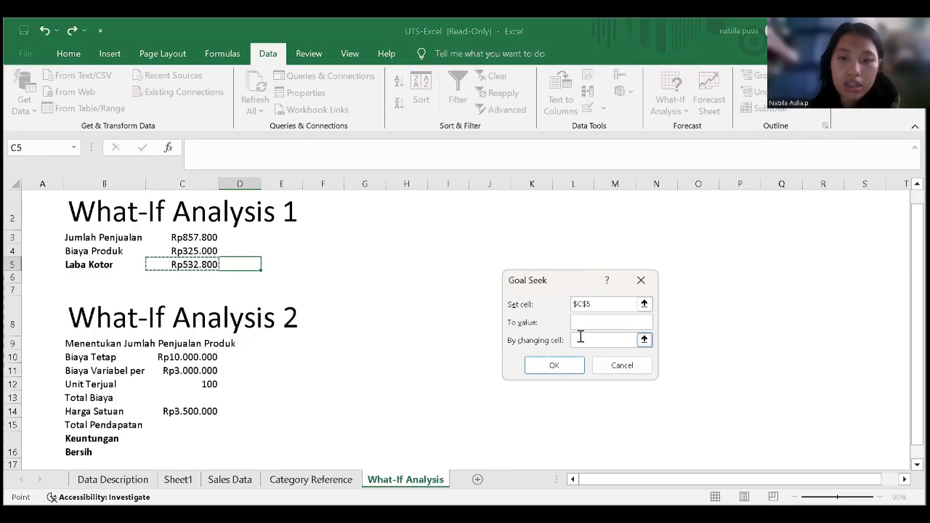
click(578, 320)
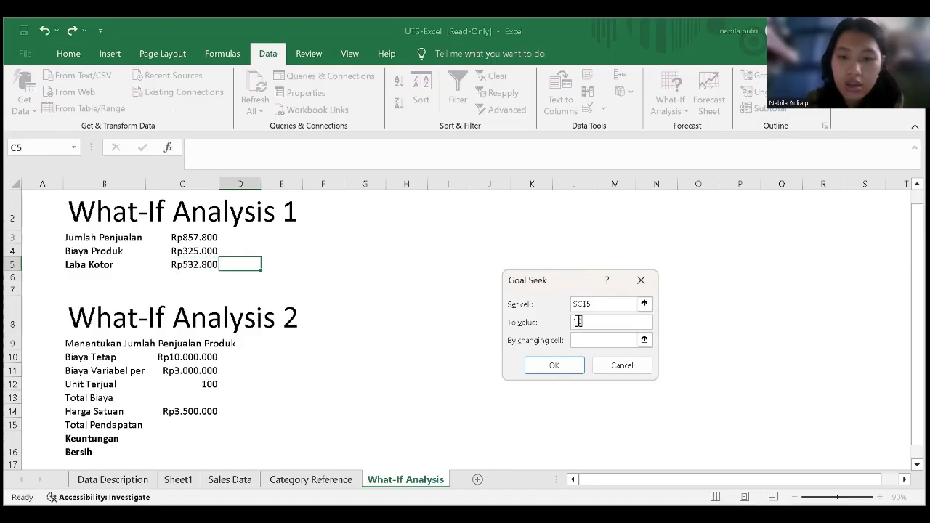
click(578, 340)
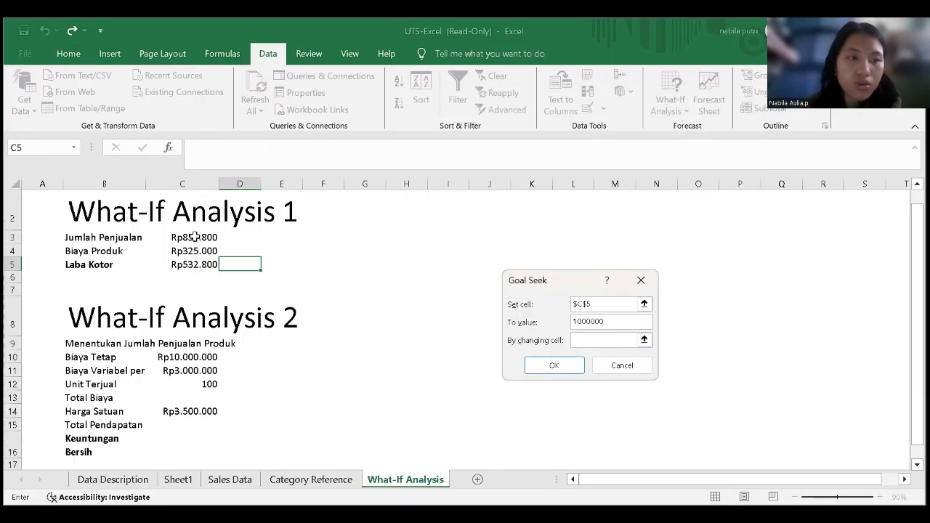
click(195, 237)
click(562, 367)
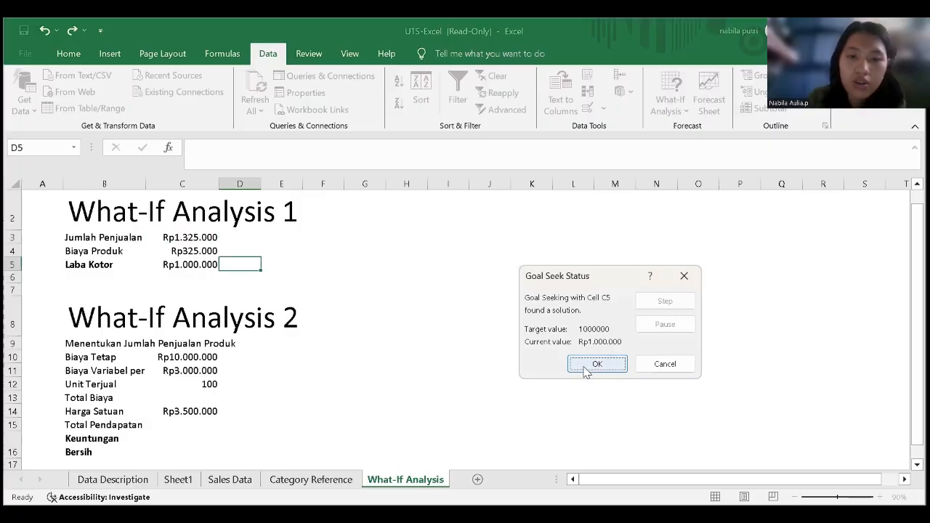
click(595, 363)
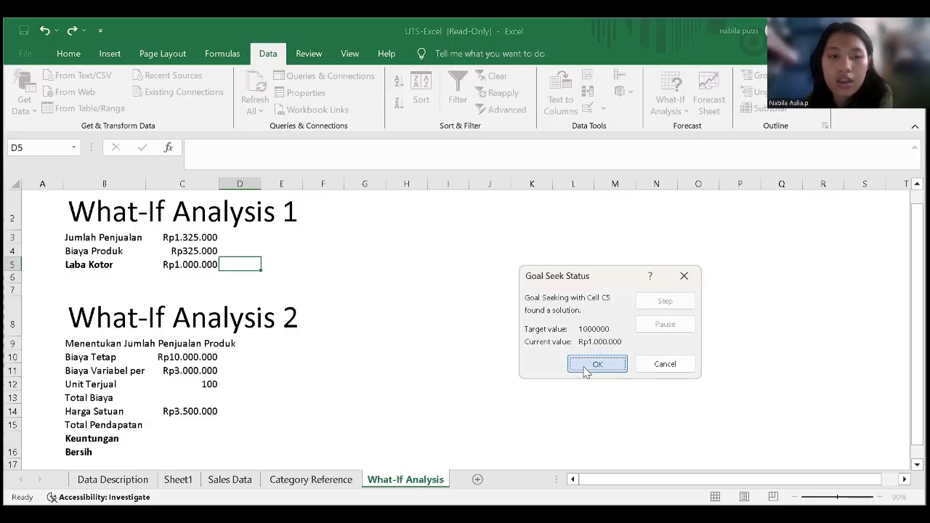
click(467, 329)
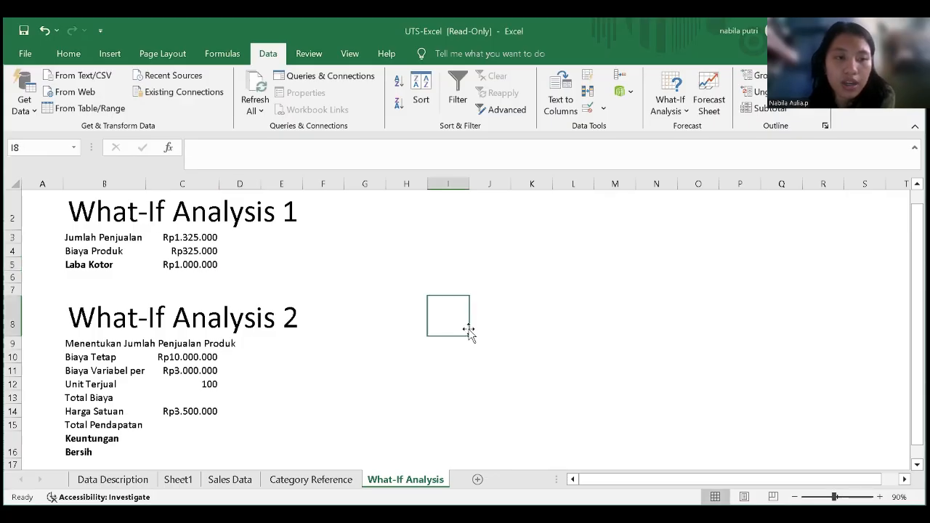
Step: Calculate Total Biaya in C13 under What-If Analysis 2 with the formula =C10+C11*C12
scroll(216, 365, down, 2)
scroll(215, 366, up, 1)
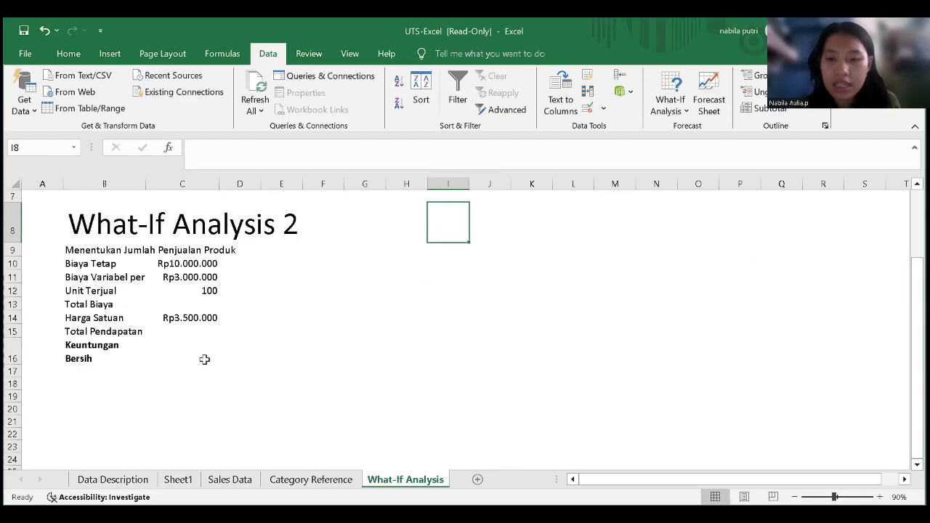
click(181, 305)
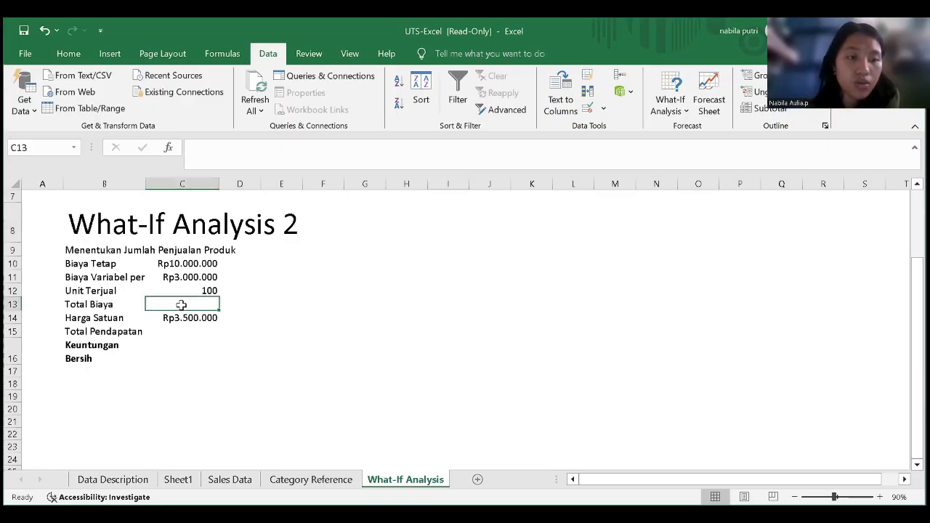
text(=)
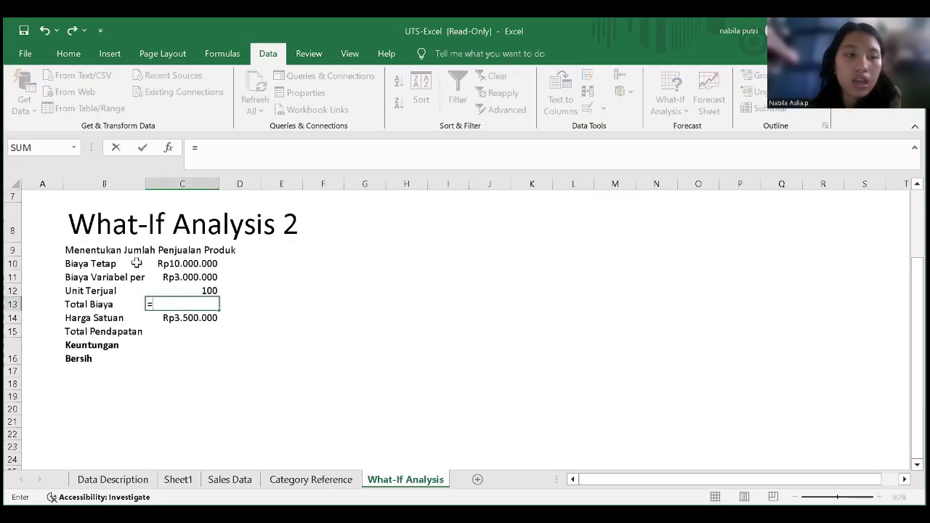
click(168, 266)
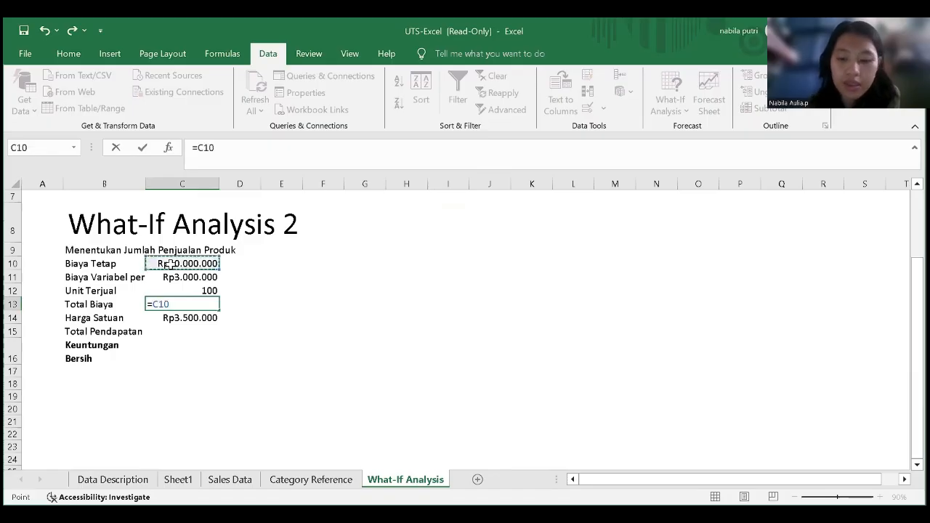
text(+)
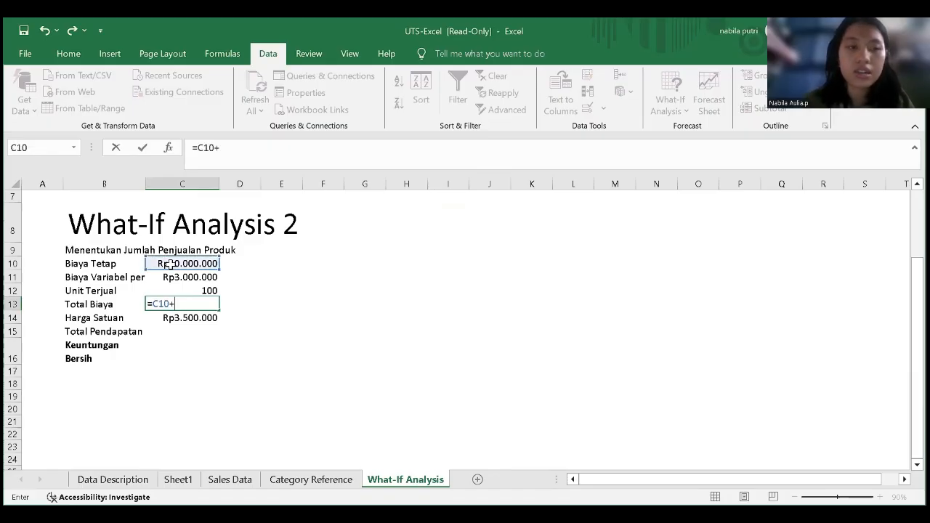
click(169, 277)
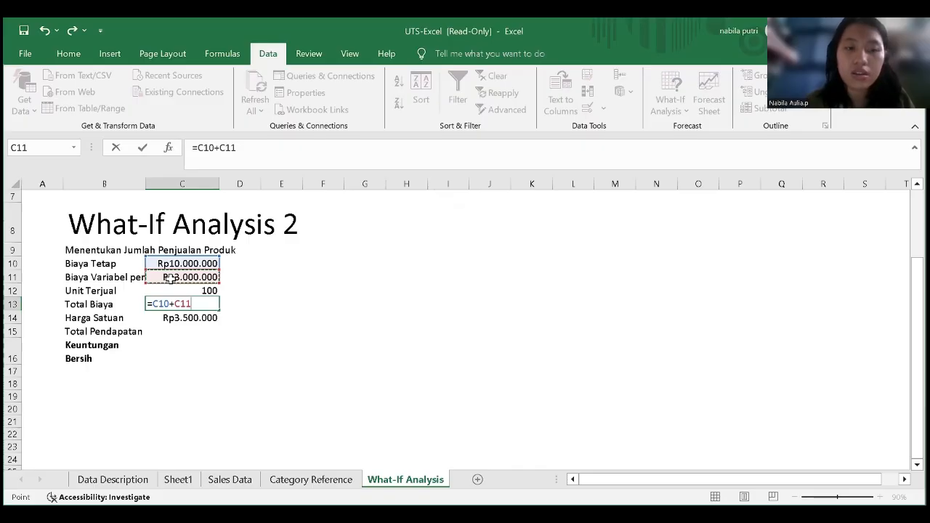
text(*)
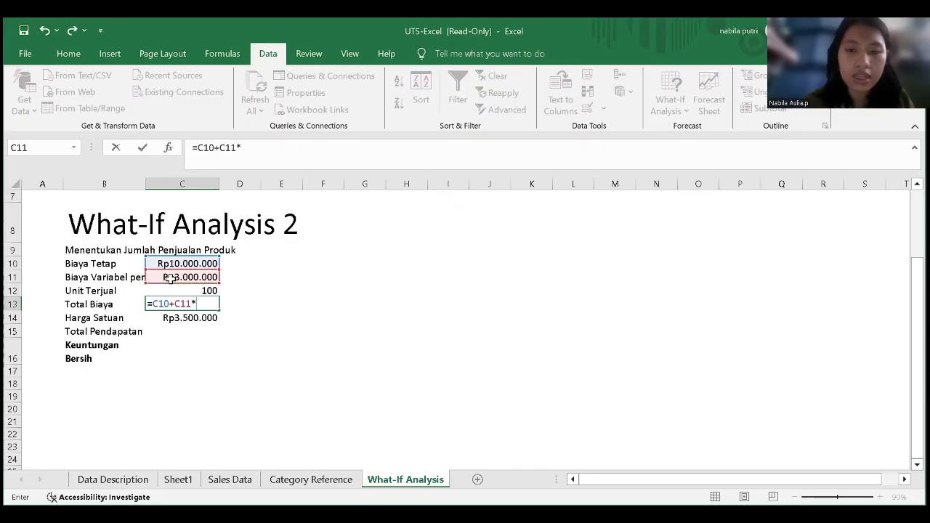
click(165, 290)
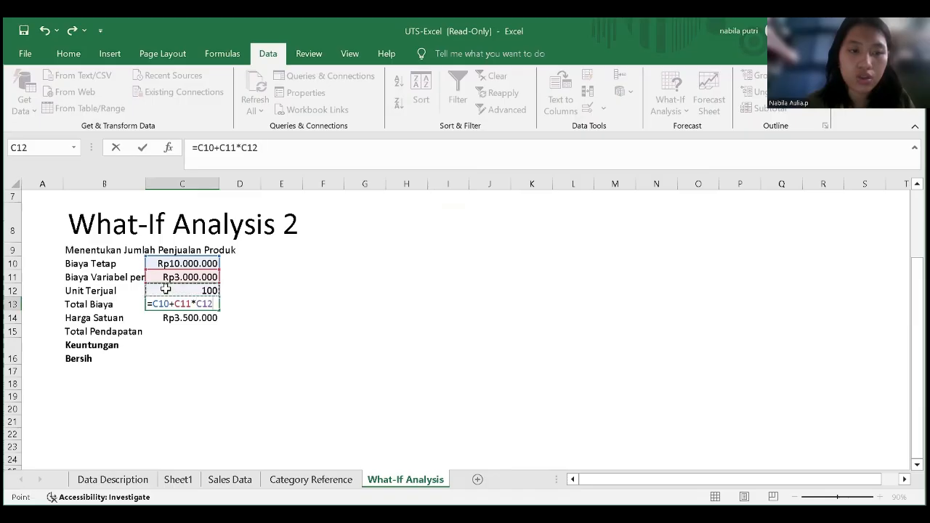
key(Return)
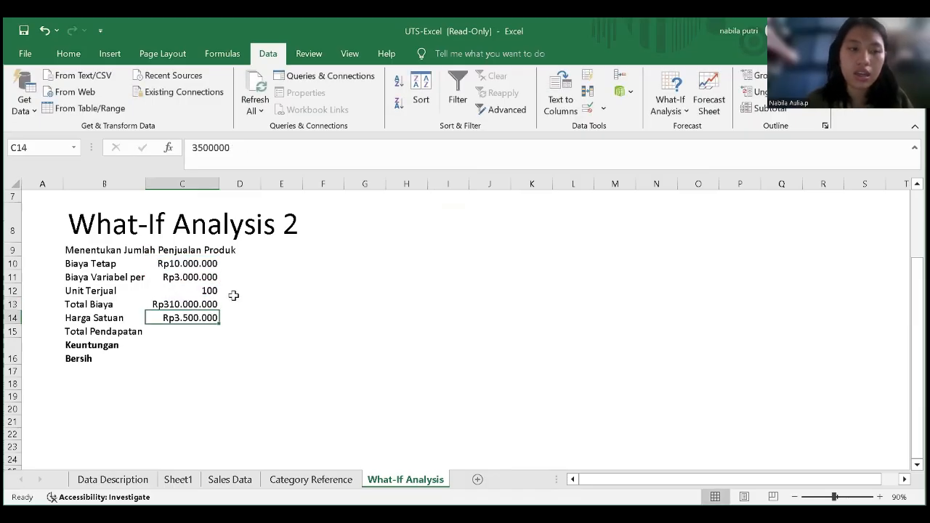
Step: Calculate Total Pendapatan in C15 with the formula =C12*C14, multiplying Unit Terjual by Harga Satuan
click(185, 333)
text(=)
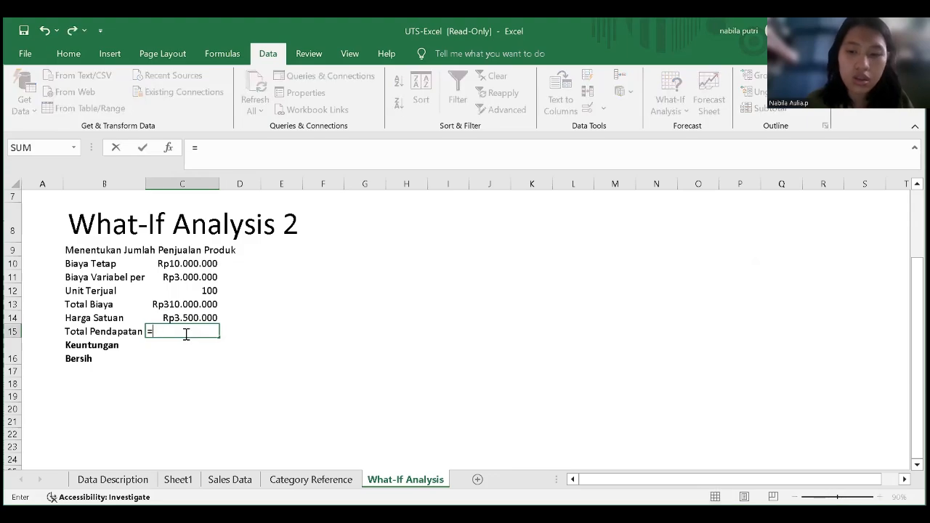
click(181, 290)
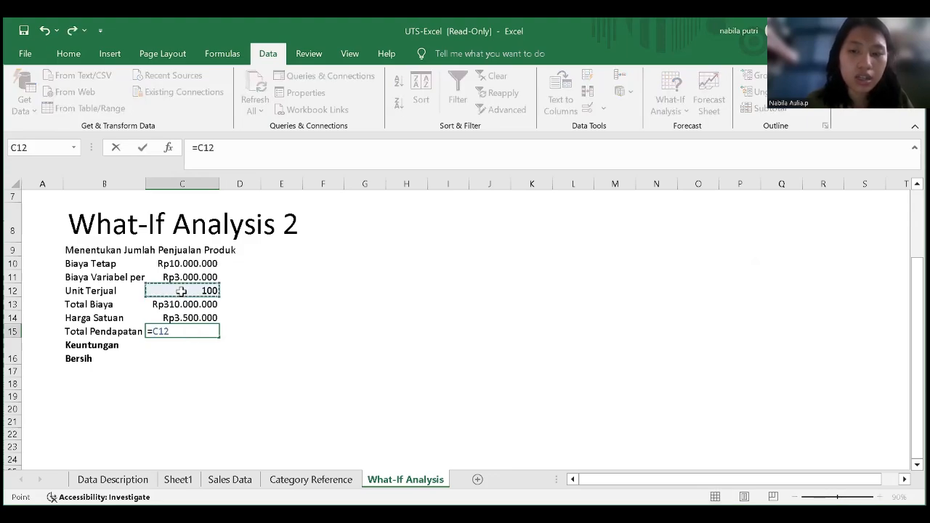
text(*)
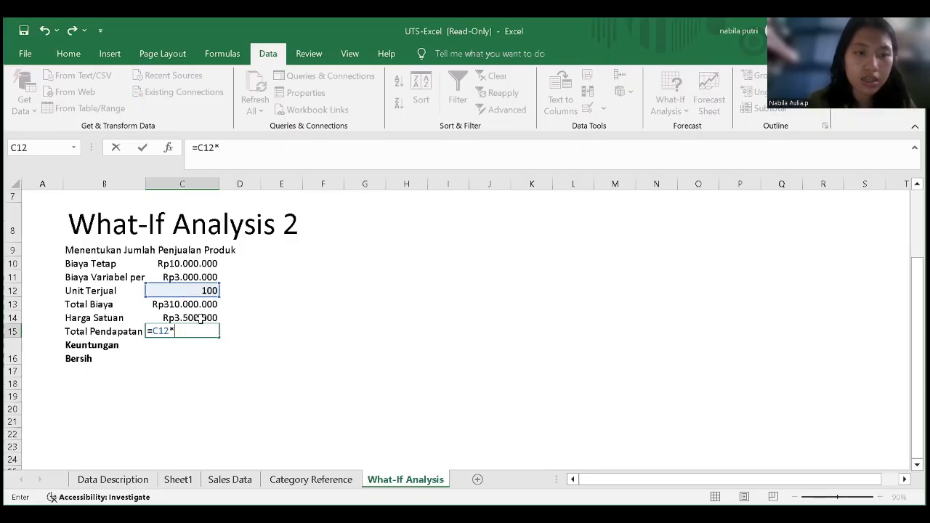
click(200, 318)
key(Return)
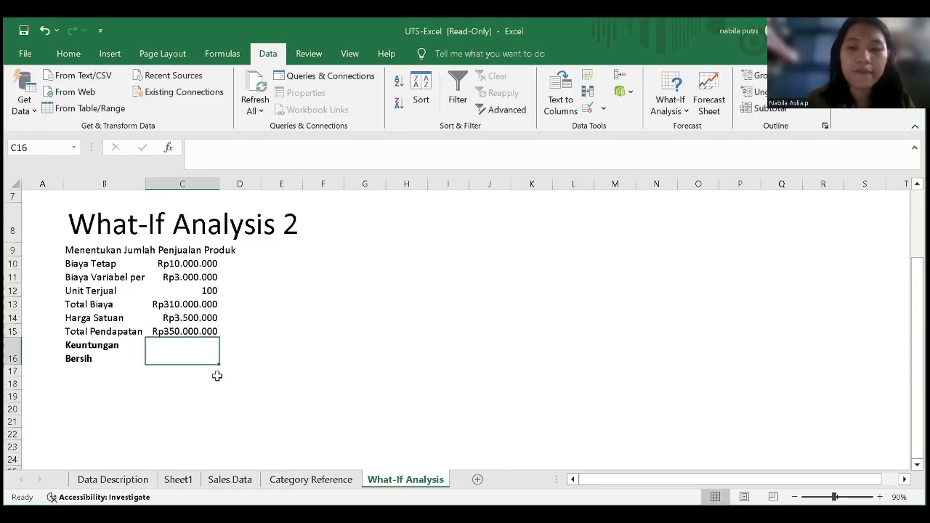
Step: Calculate Keuntungan Bersih in C16 with the formula =C15-C13, subtracting Total Biaya from Total Pendapatan
text(=)
click(182, 332)
text(-)
click(184, 303)
key(Return)
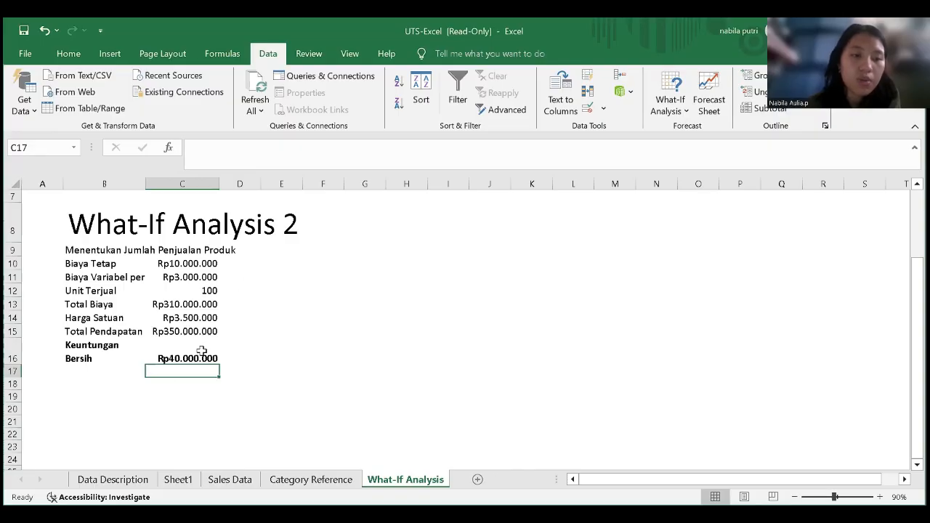
Step: Run Goal Seek to bring Keuntungan Bersih in C16 to 60000000 by changing Unit Terjual in C12, and keep the solution
click(198, 357)
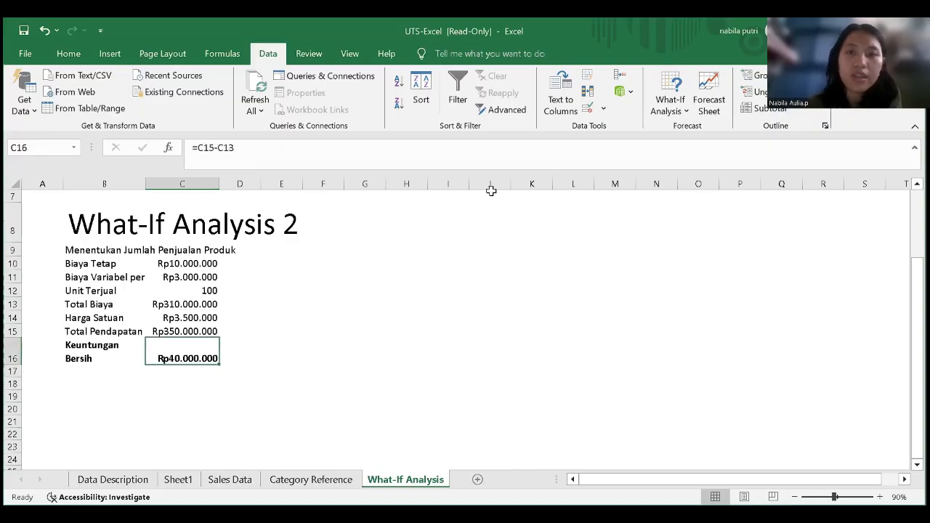
click(664, 109)
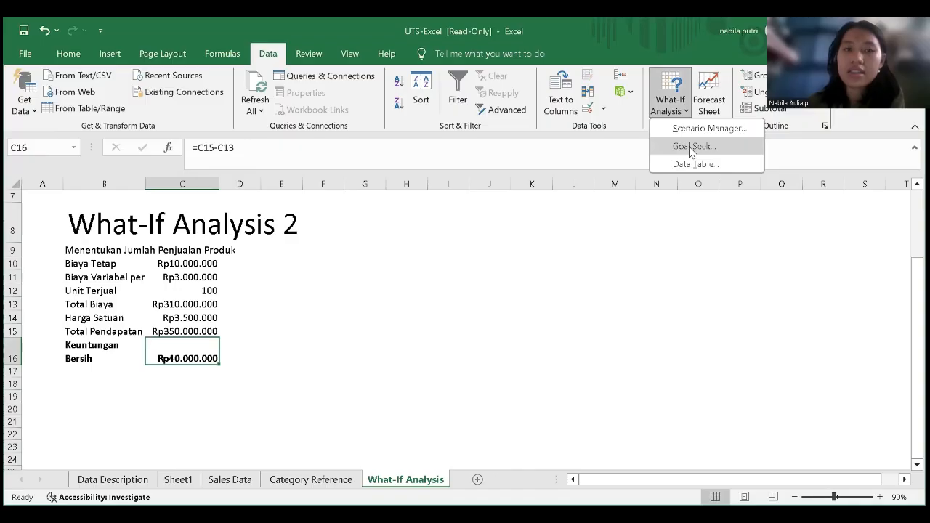
click(739, 146)
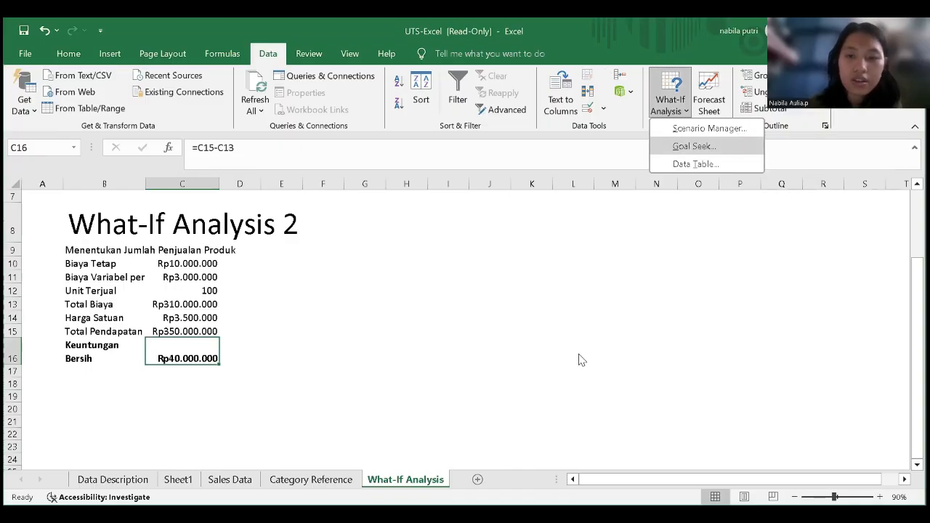
click(621, 316)
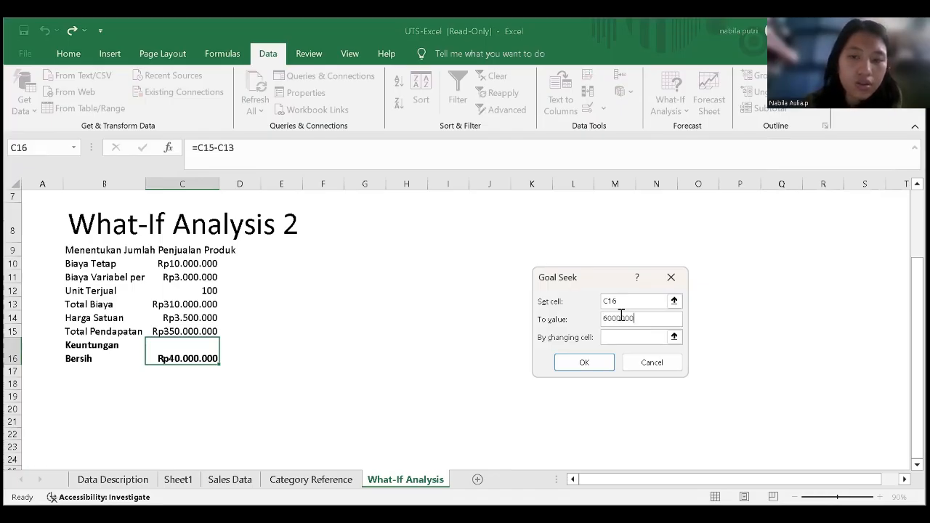
click(614, 338)
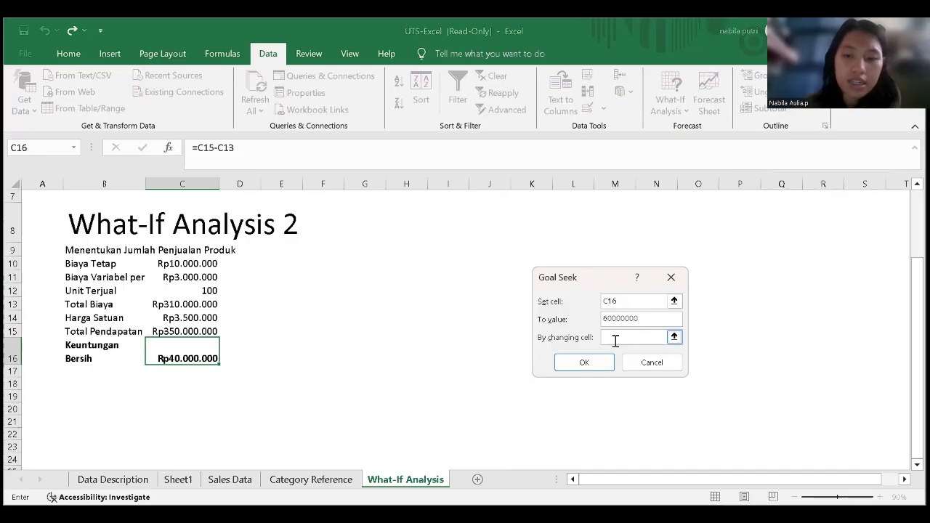
click(189, 290)
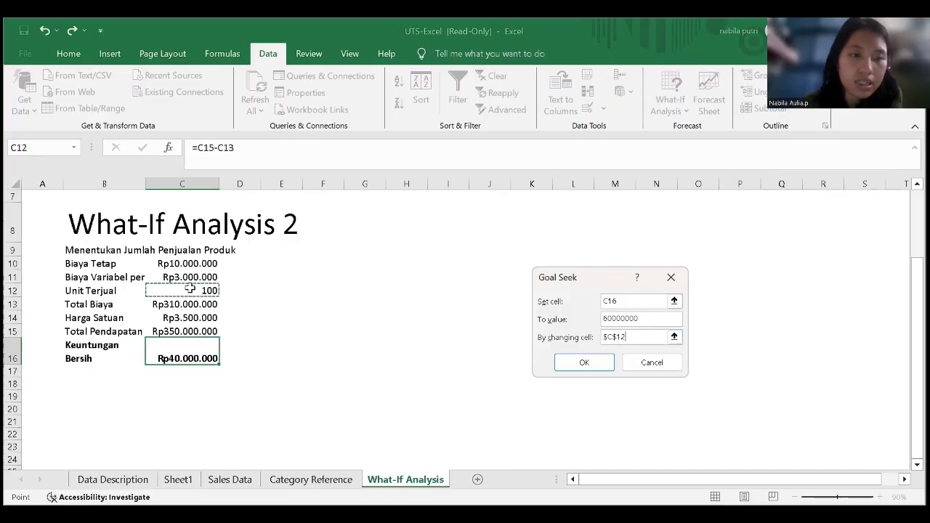
click(571, 365)
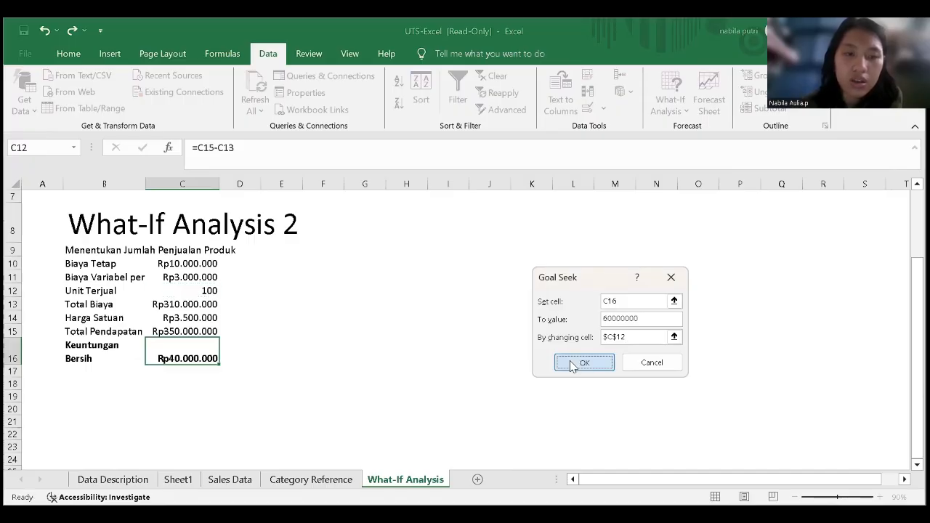
click(623, 360)
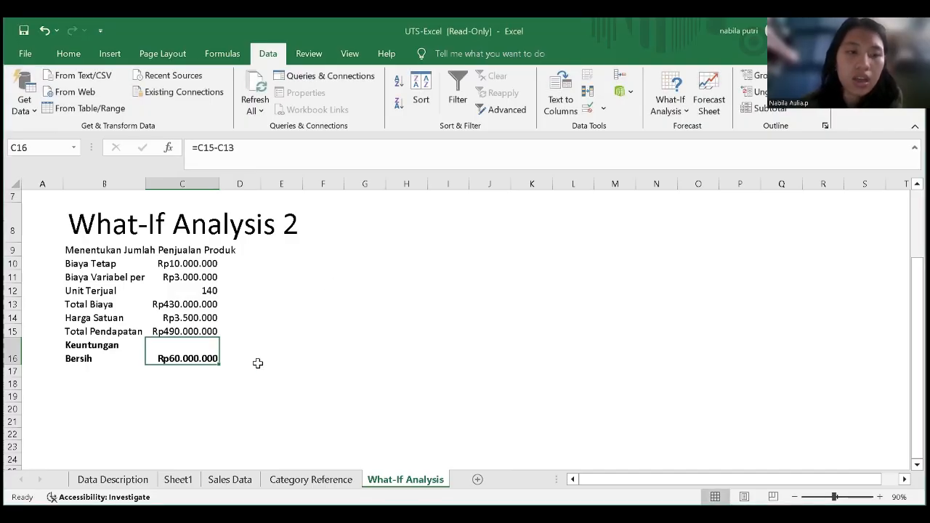
Step: Move the Sales Data sheet ahead of Sheet1 in the workbook's sheet order and look across its columns
scroll(257, 362, up, 2)
scroll(257, 363, down, 1)
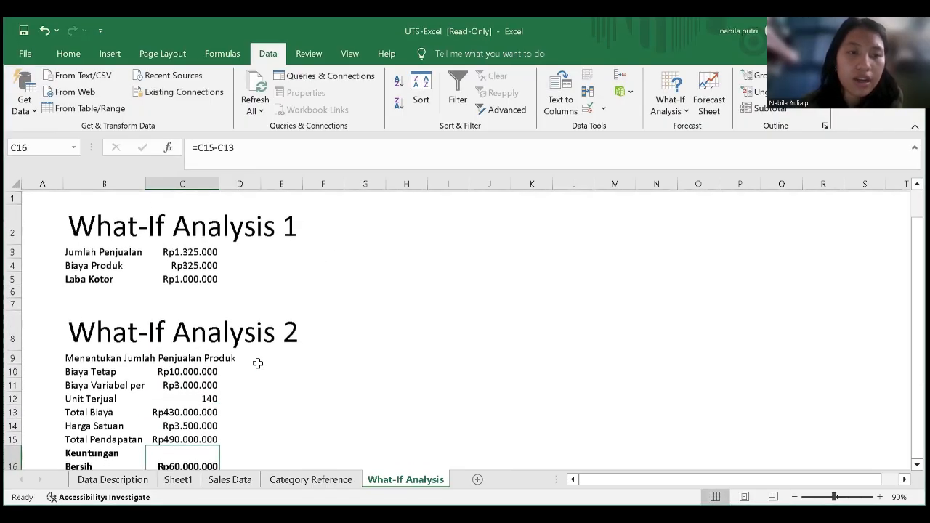
scroll(239, 326, down, 3)
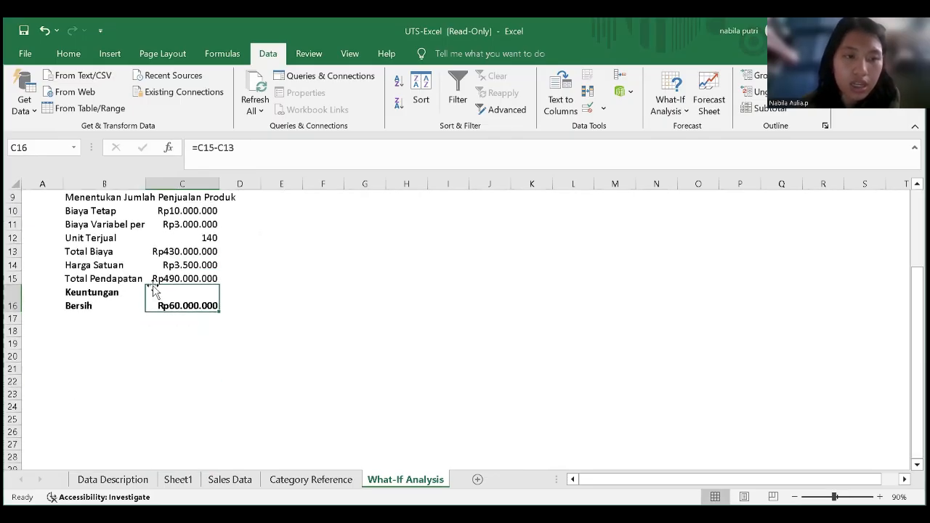
scroll(201, 324, up, 1)
scroll(200, 324, up, 1)
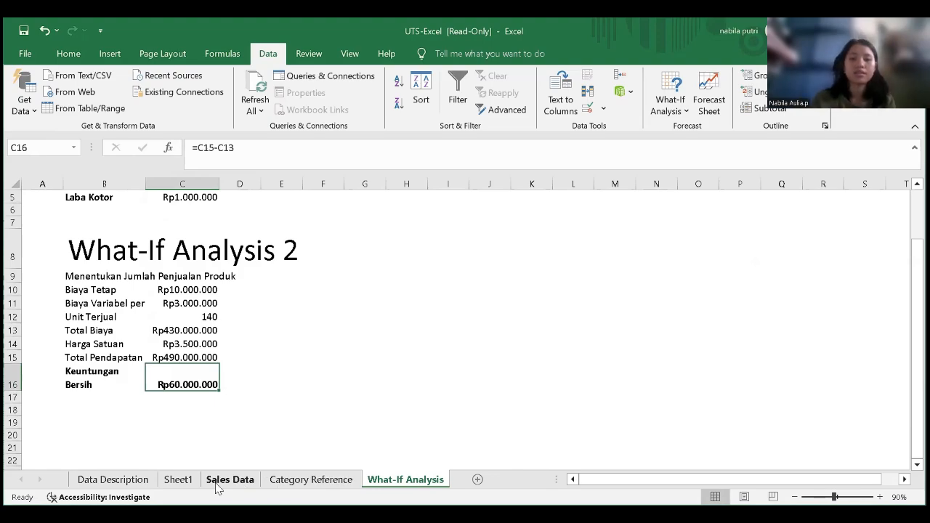
drag(216, 489, 170, 479)
click(31, 252)
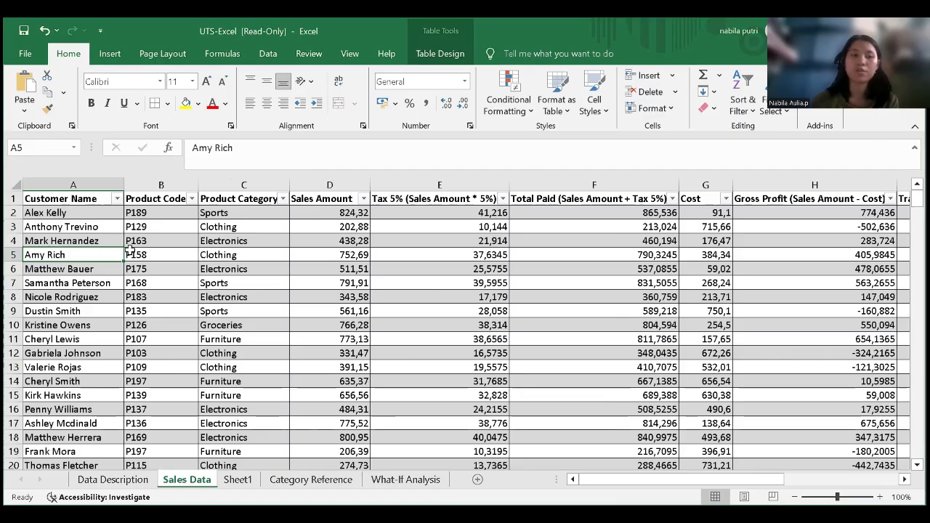
scroll(506, 337, right, 3)
scroll(506, 336, right, 3)
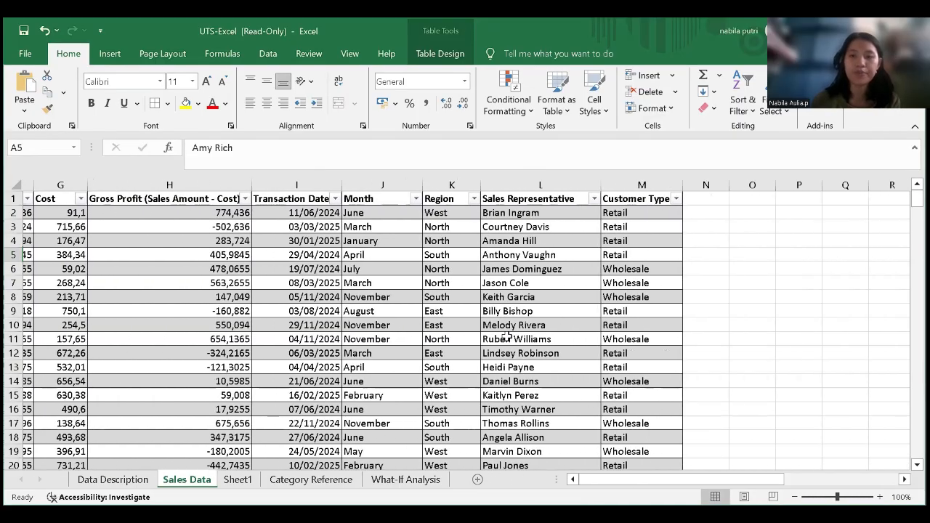
Step: Rename Sheet1, which holds the pivot tables and charts, as PivotTable dan Grafik
click(238, 479)
scroll(245, 383, up, 16)
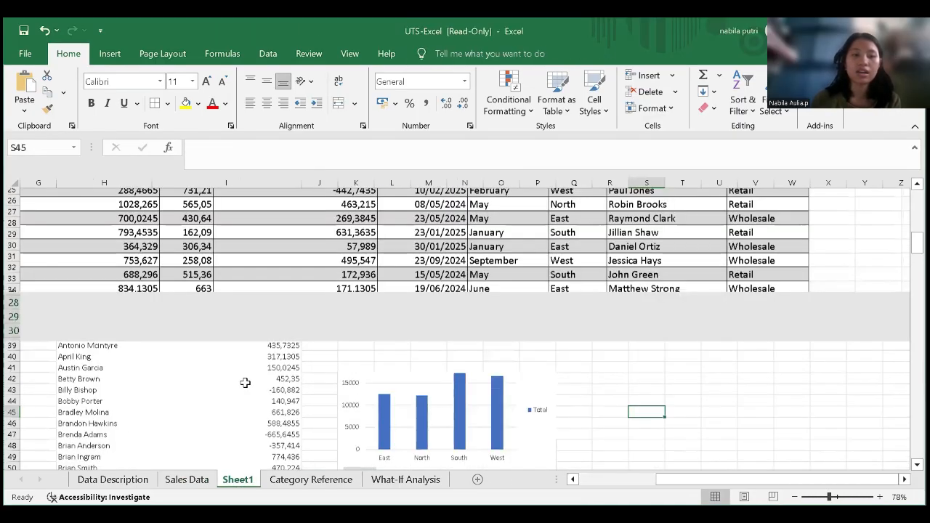
scroll(245, 383, left, 6)
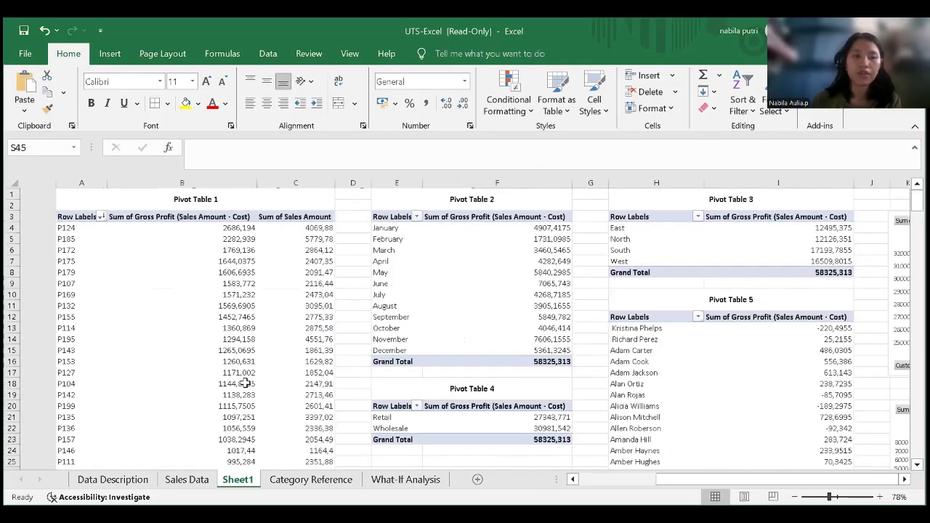
right_click(232, 482)
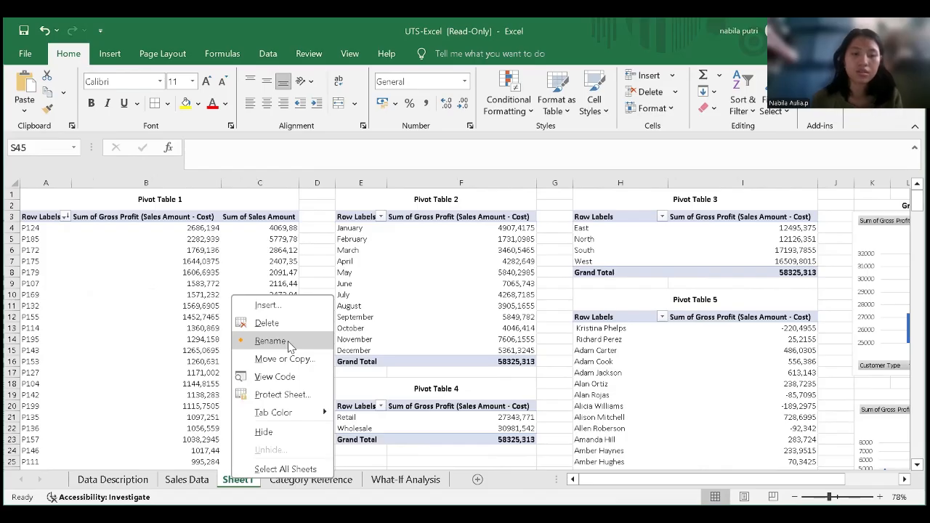
click(289, 346)
text(PivotTable)
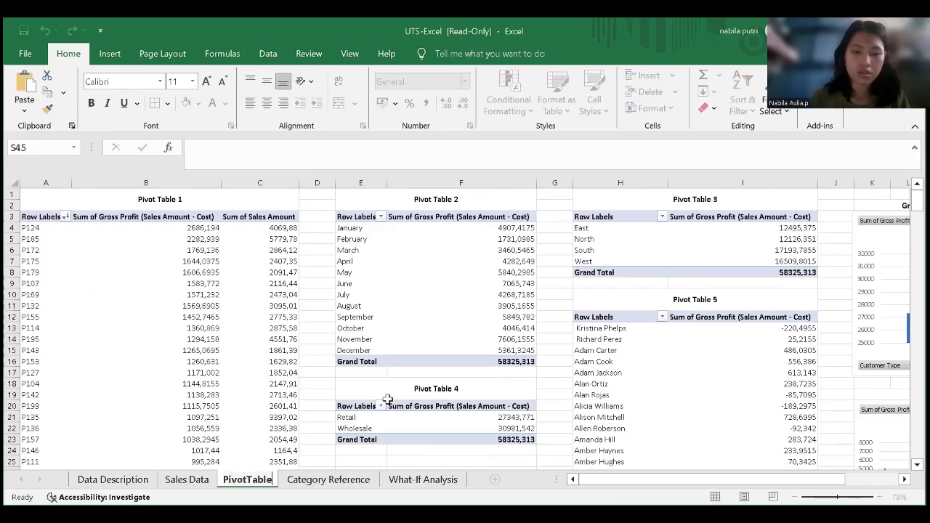
text( dan G)
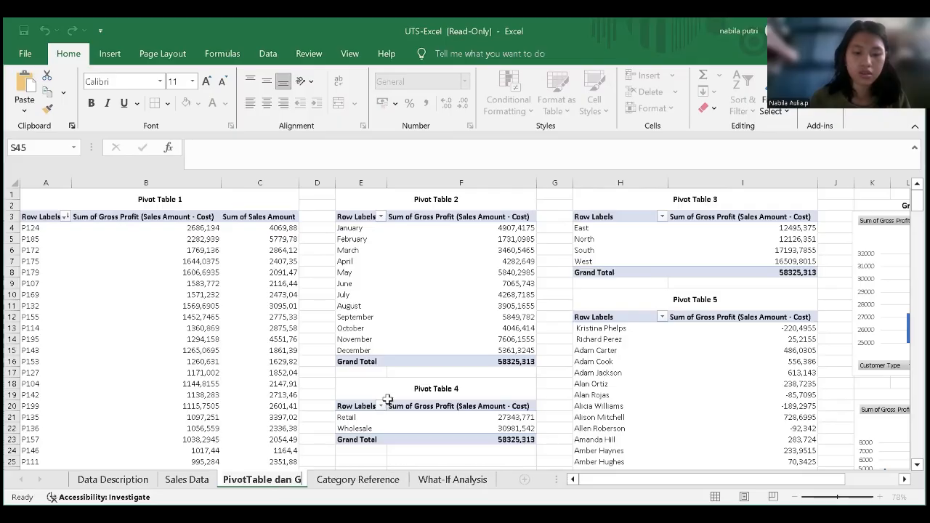
text(rafik)
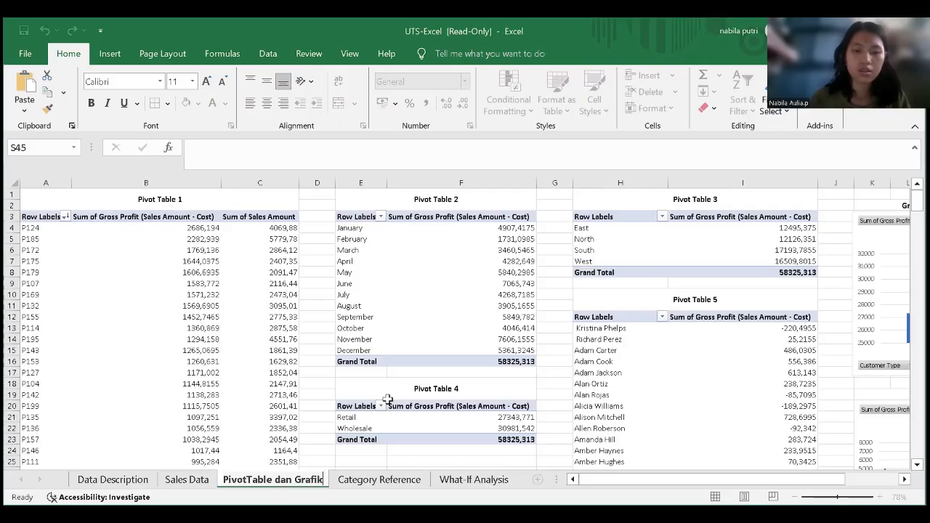
Step: Review the Category Reference, What-If Analysis, PivotTable dan Grafik and Sales Data sheets in turn
click(390, 480)
scroll(327, 394, up, 5)
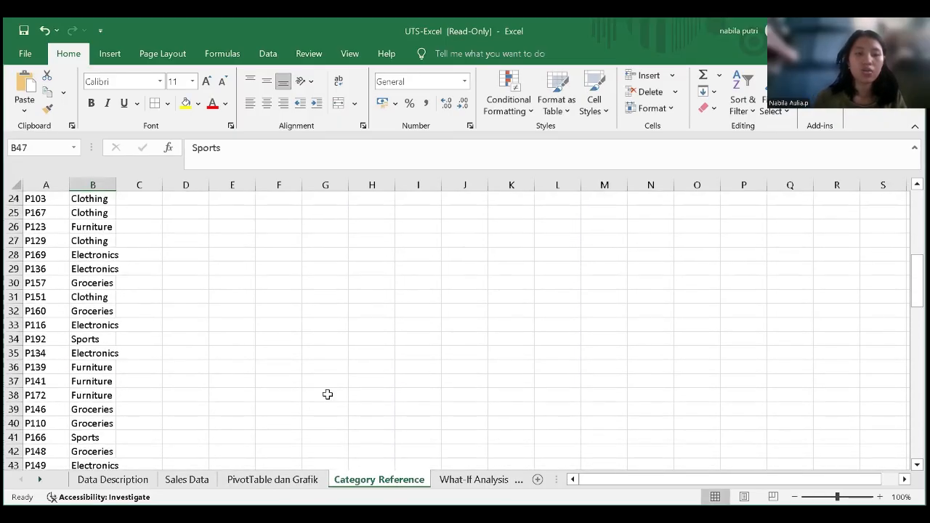
scroll(347, 330, up, 7)
click(474, 479)
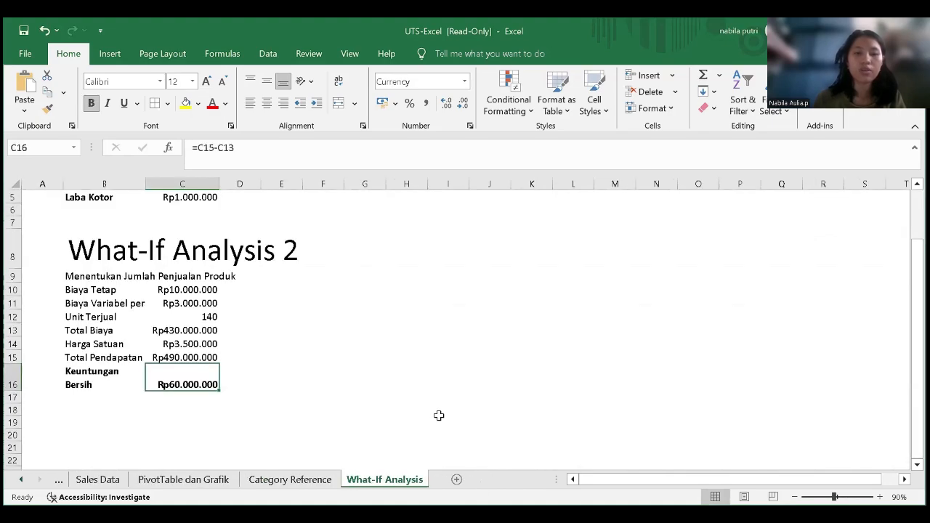
click(195, 481)
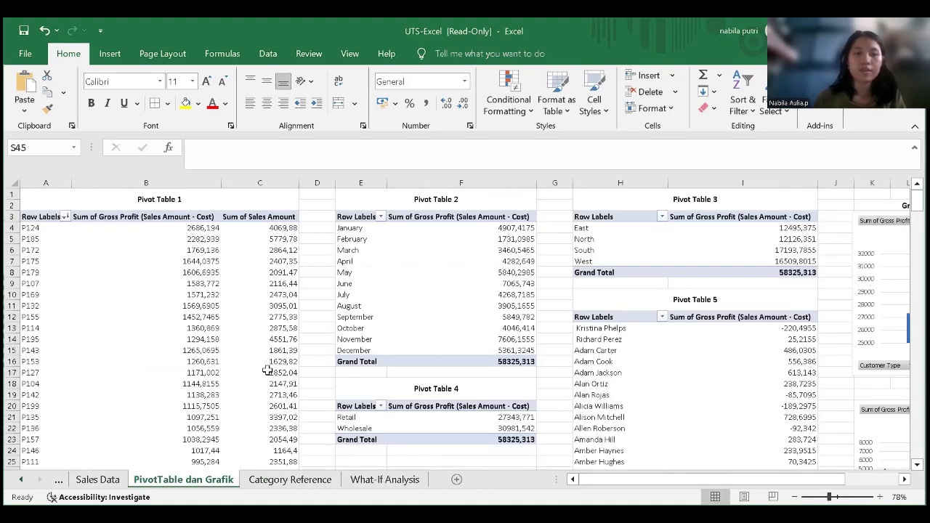
click(112, 483)
scroll(287, 371, left, 5)
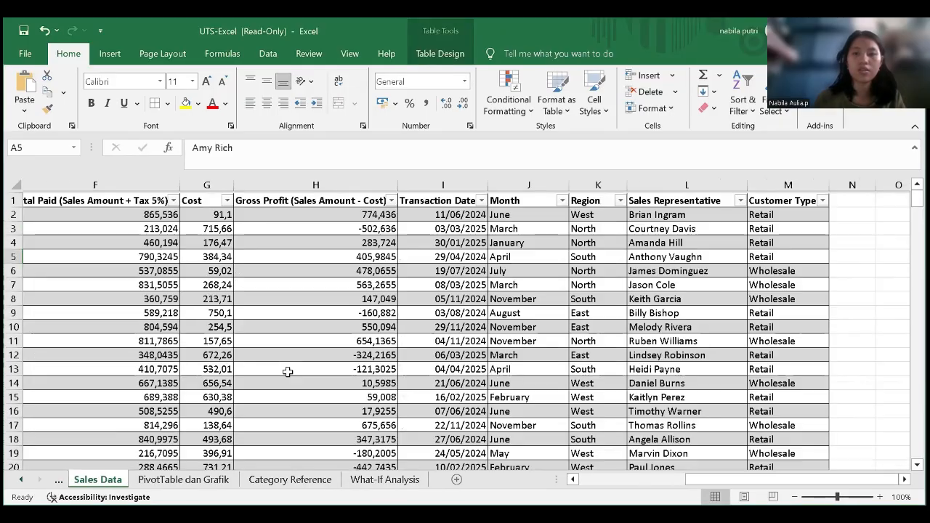